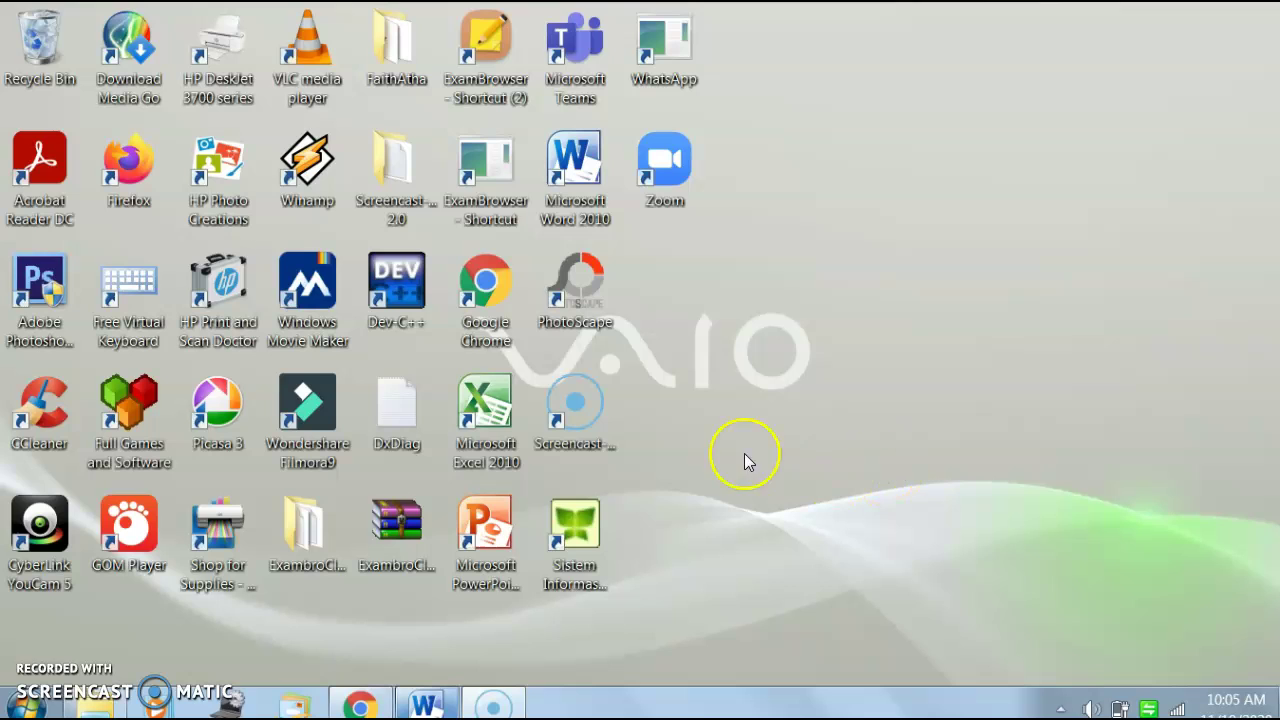
Open Microsoft Excel 2010 with a blank workbook and dismiss the Office activation wizard
double_click(488, 408)
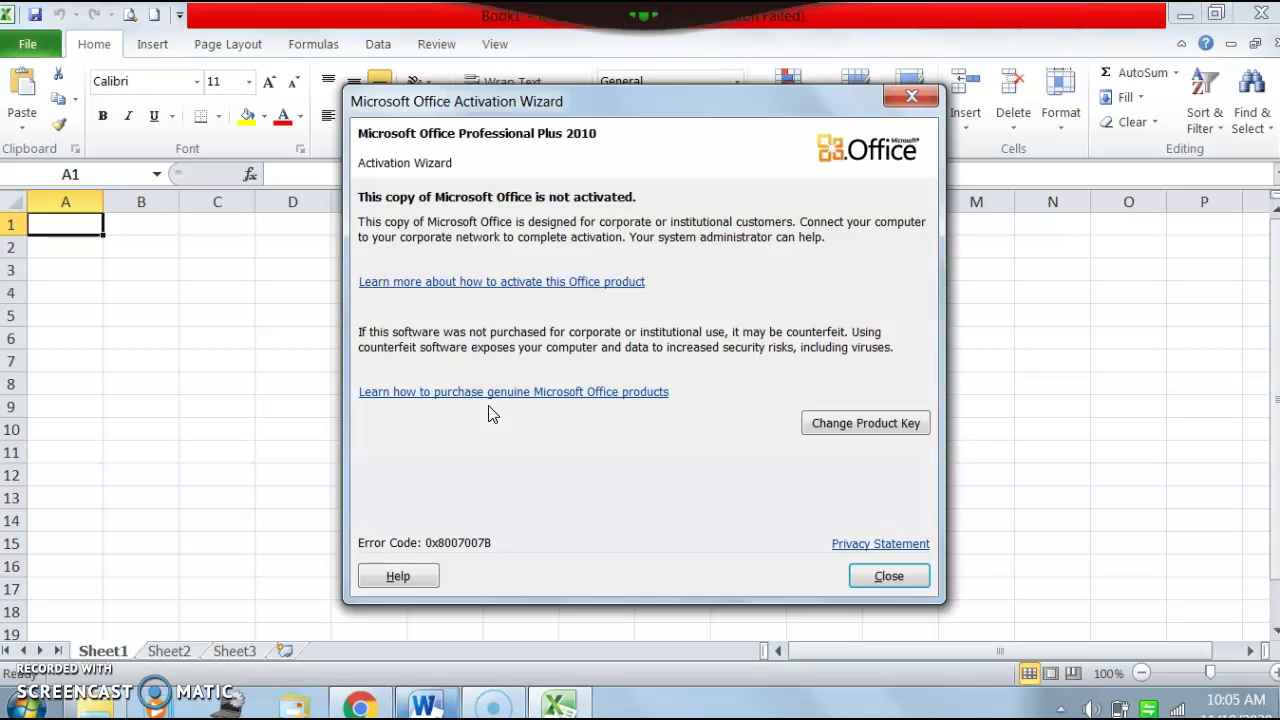
click(887, 578)
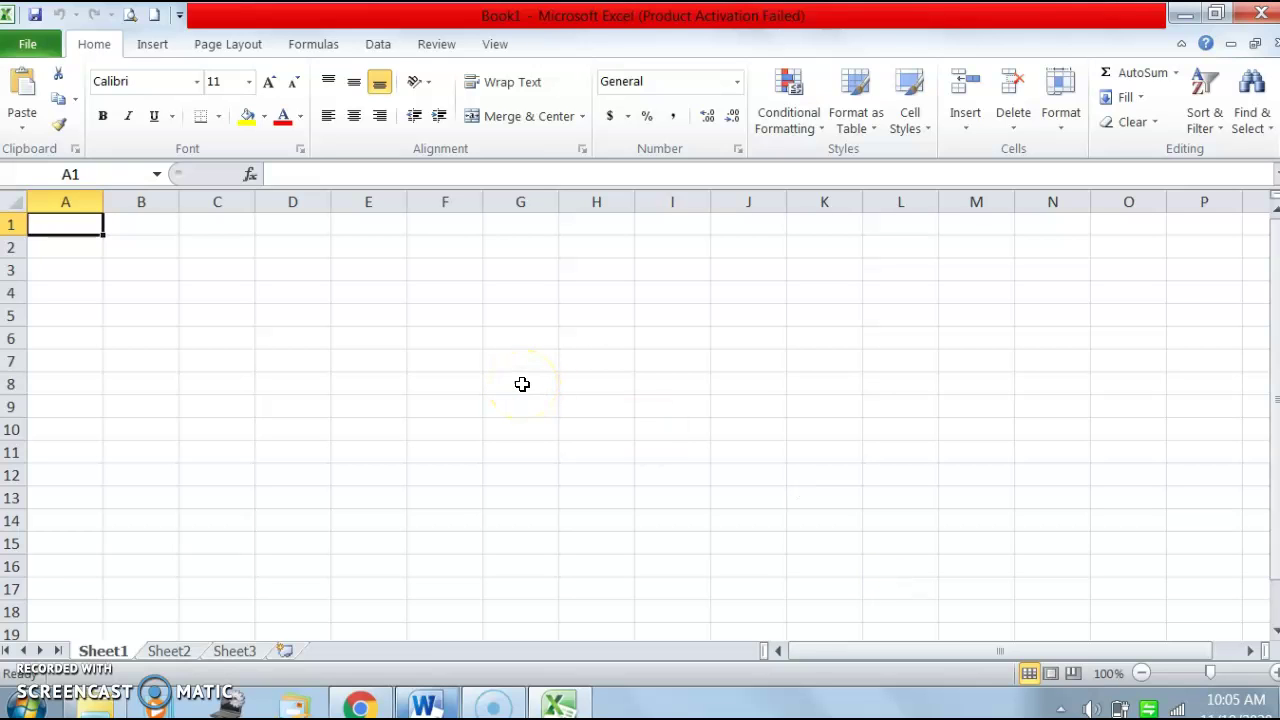
click(103, 287)
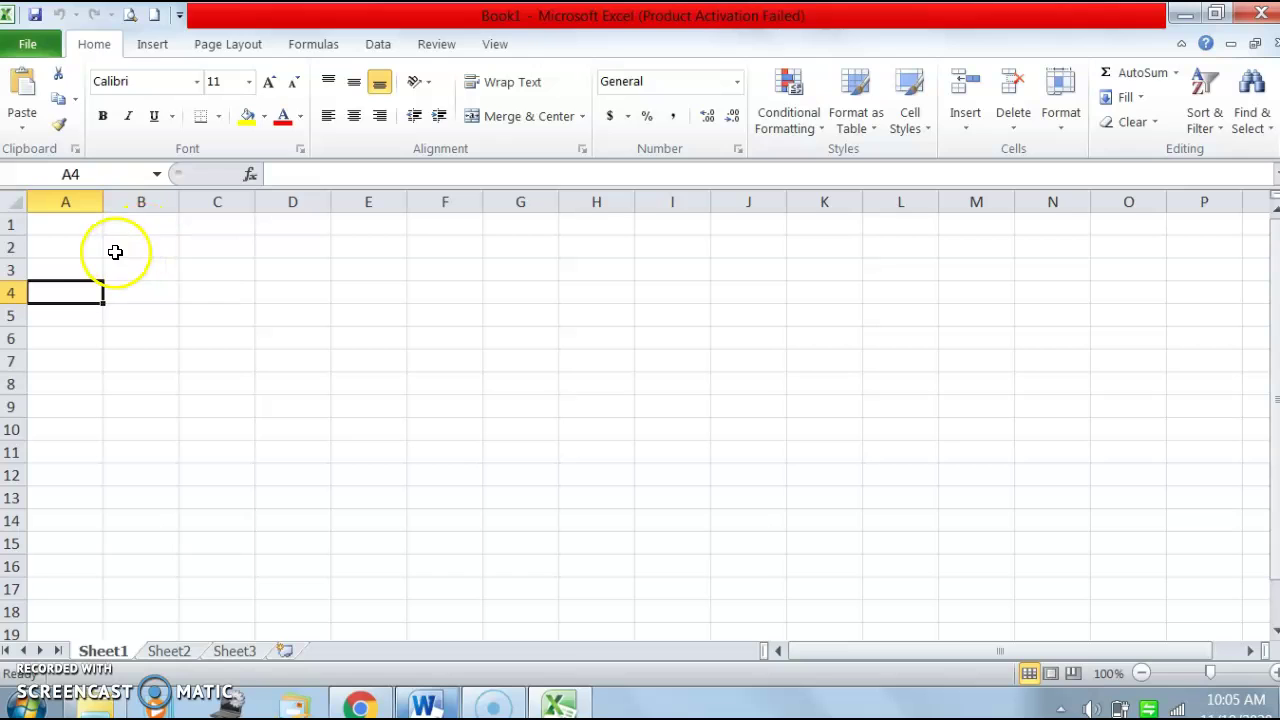
click(68, 226)
click(141, 249)
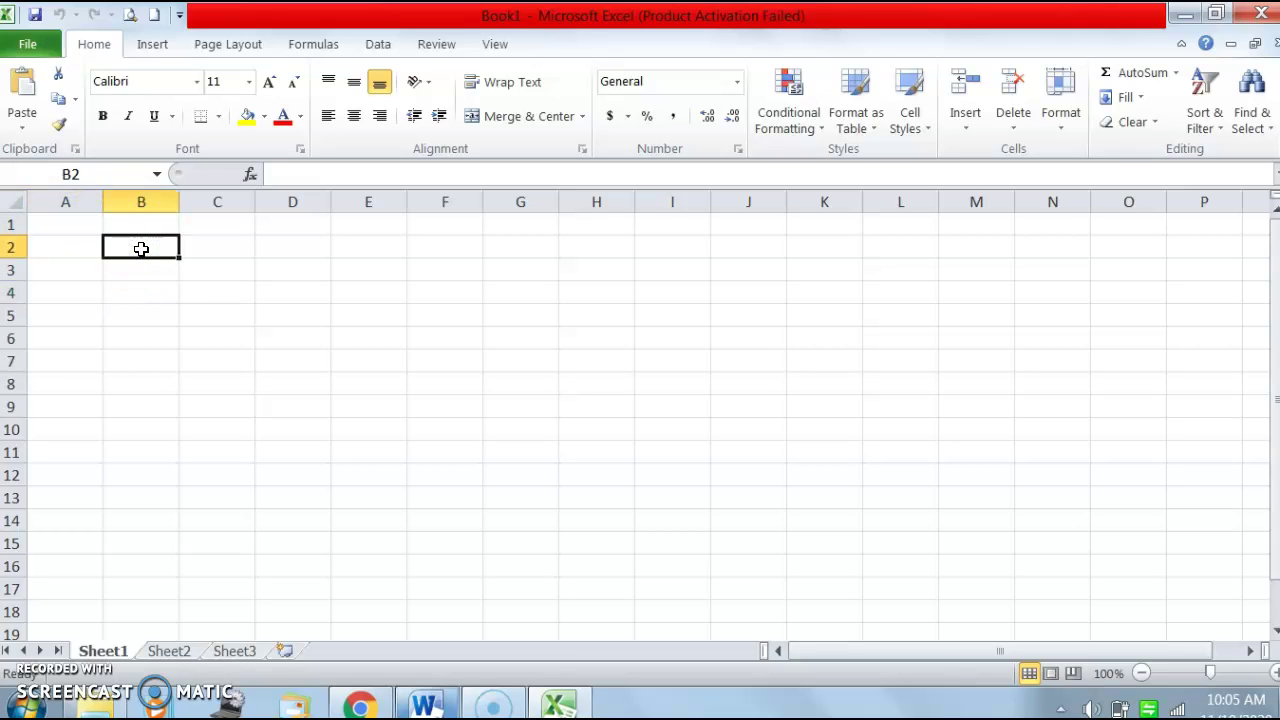
click(62, 227)
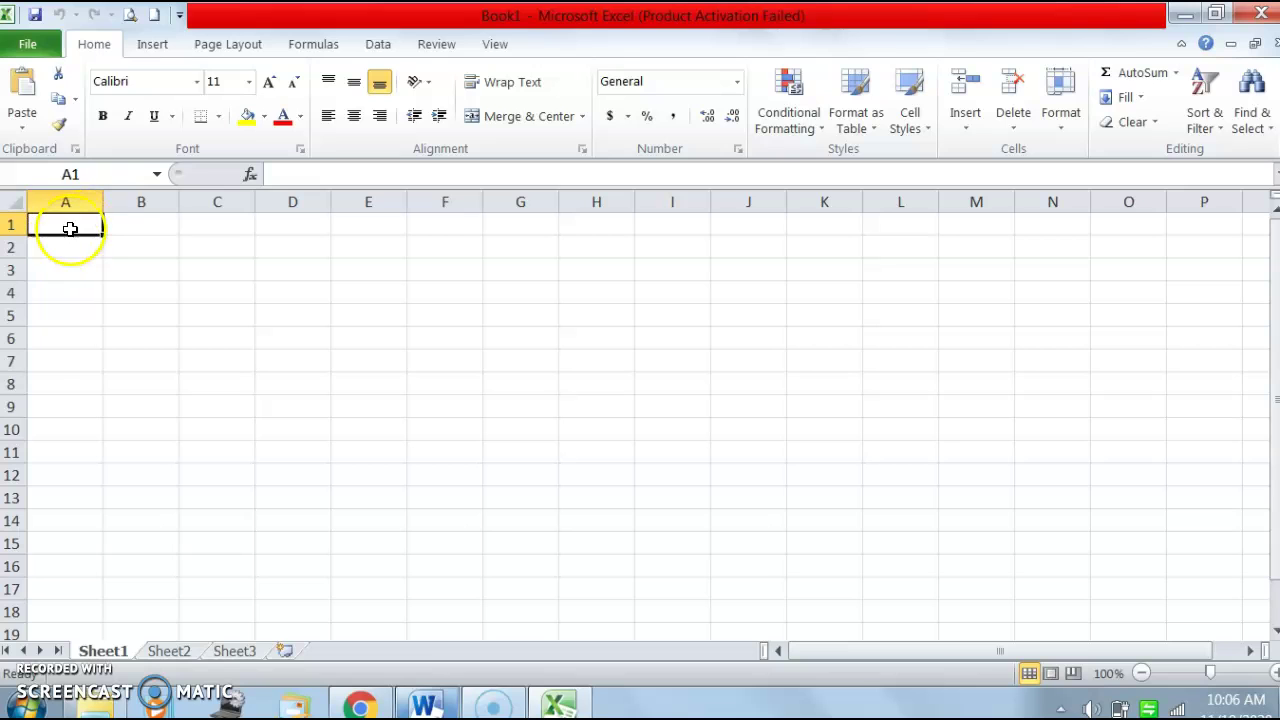
Enter the title DATA SISWA KELAS VII in cell A2
click(63, 253)
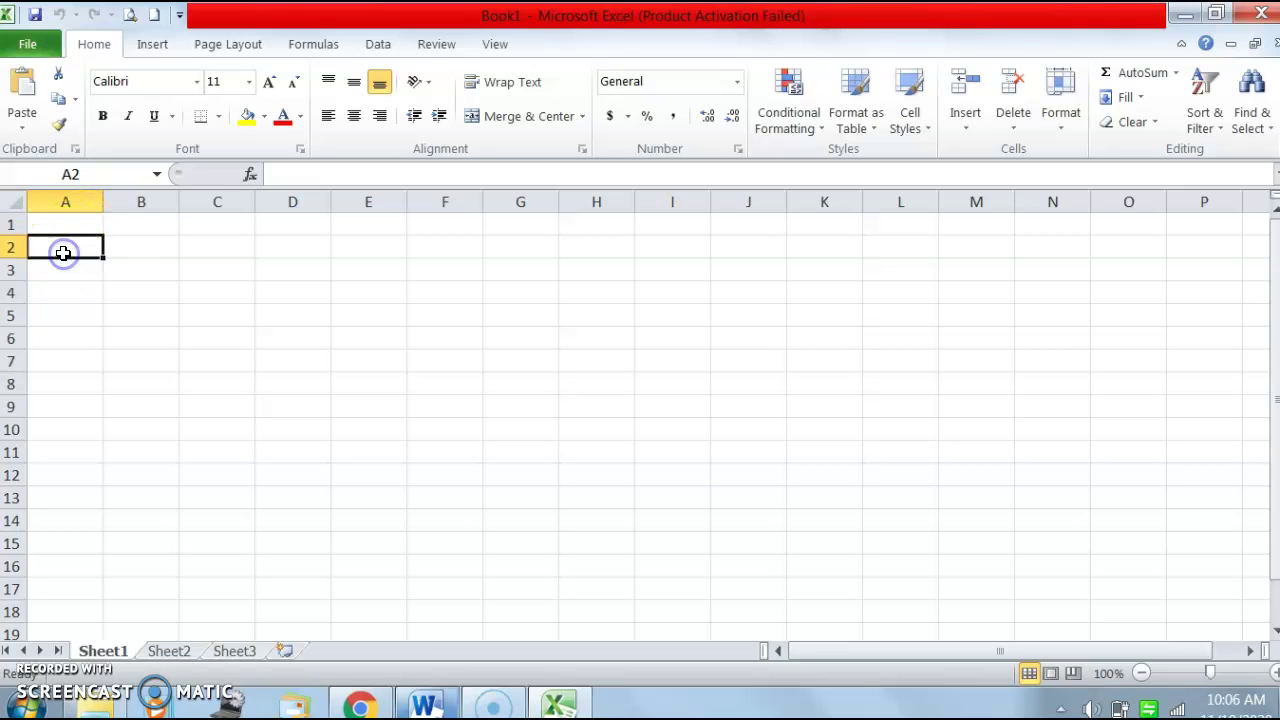
text(Dt)
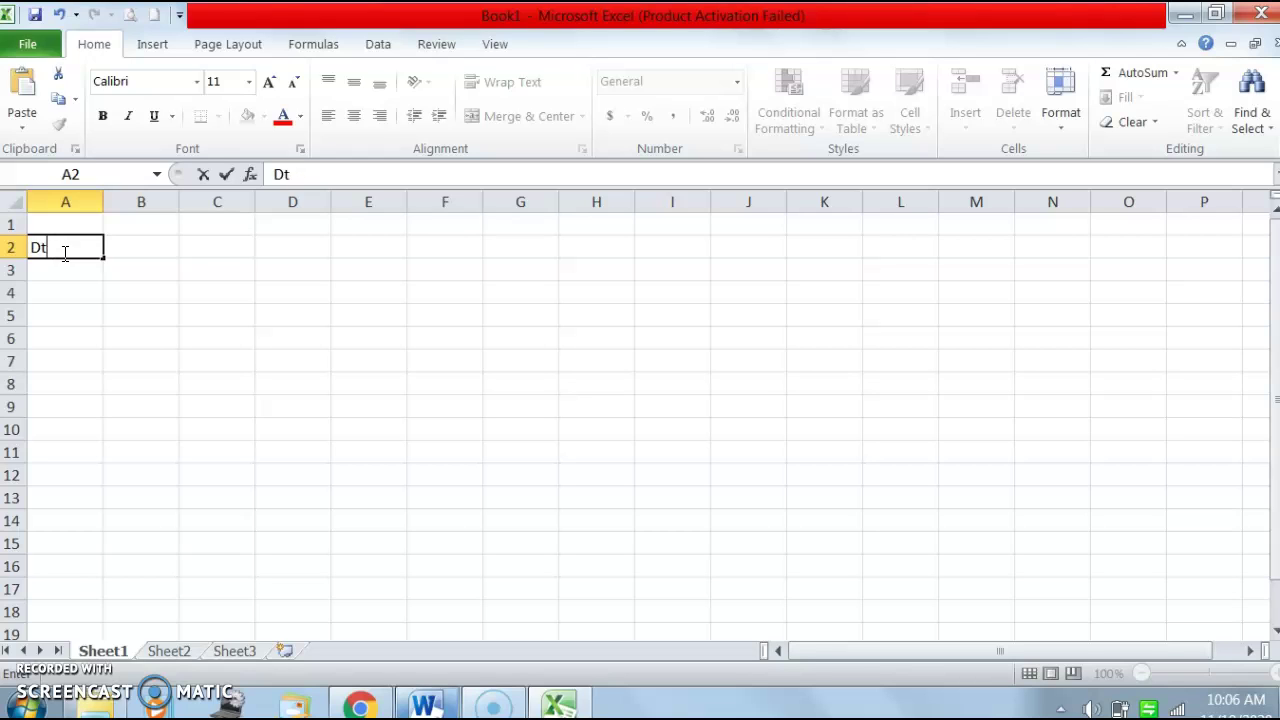
text(at SIS)
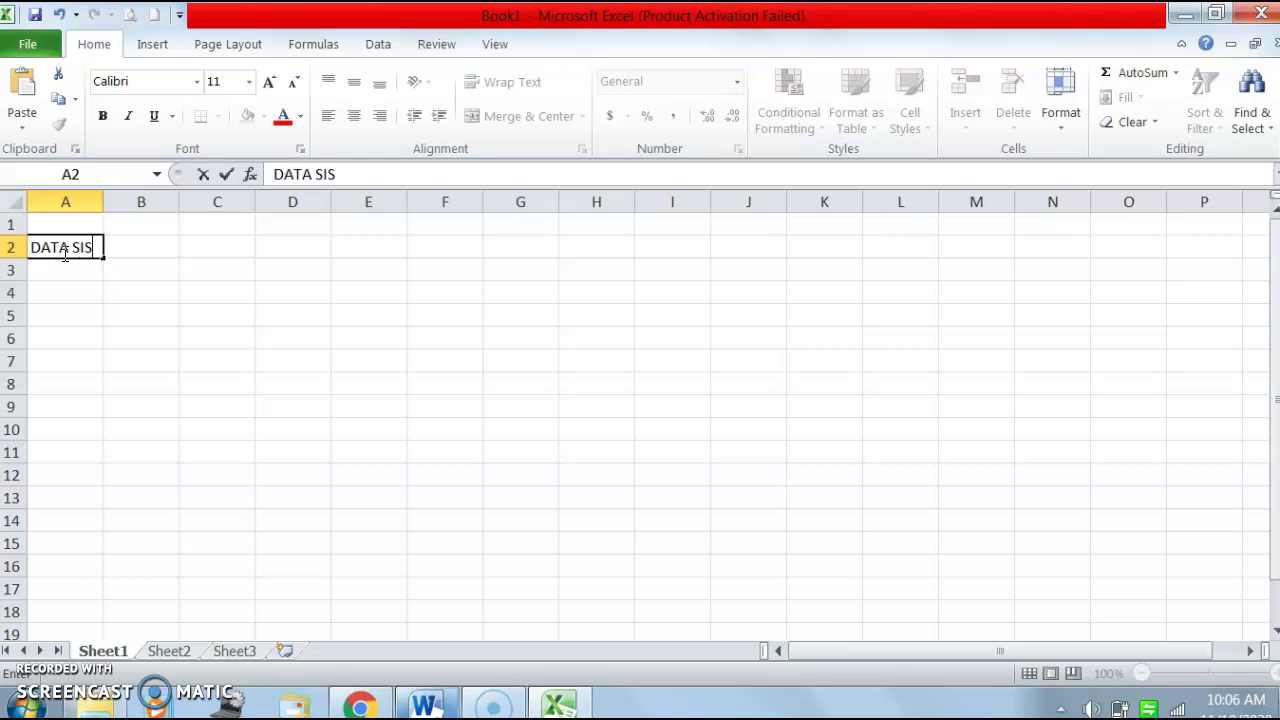
text(WA KELAS VII)
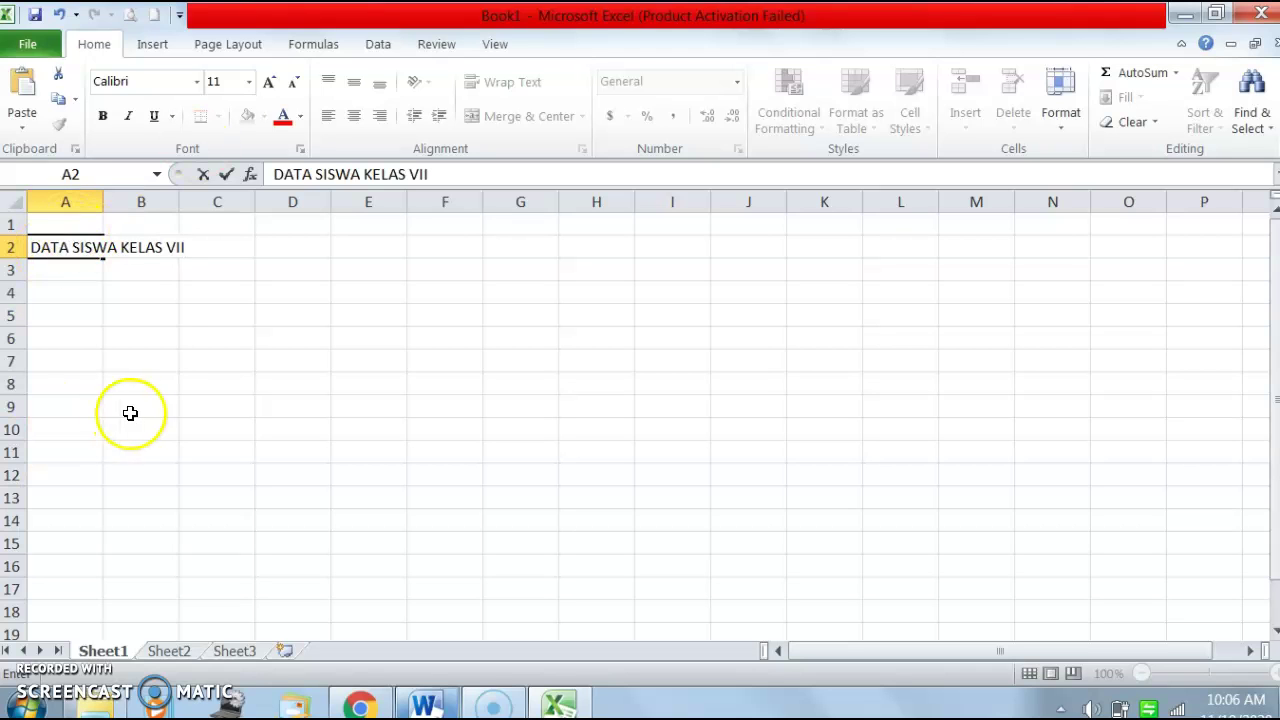
click(152, 320)
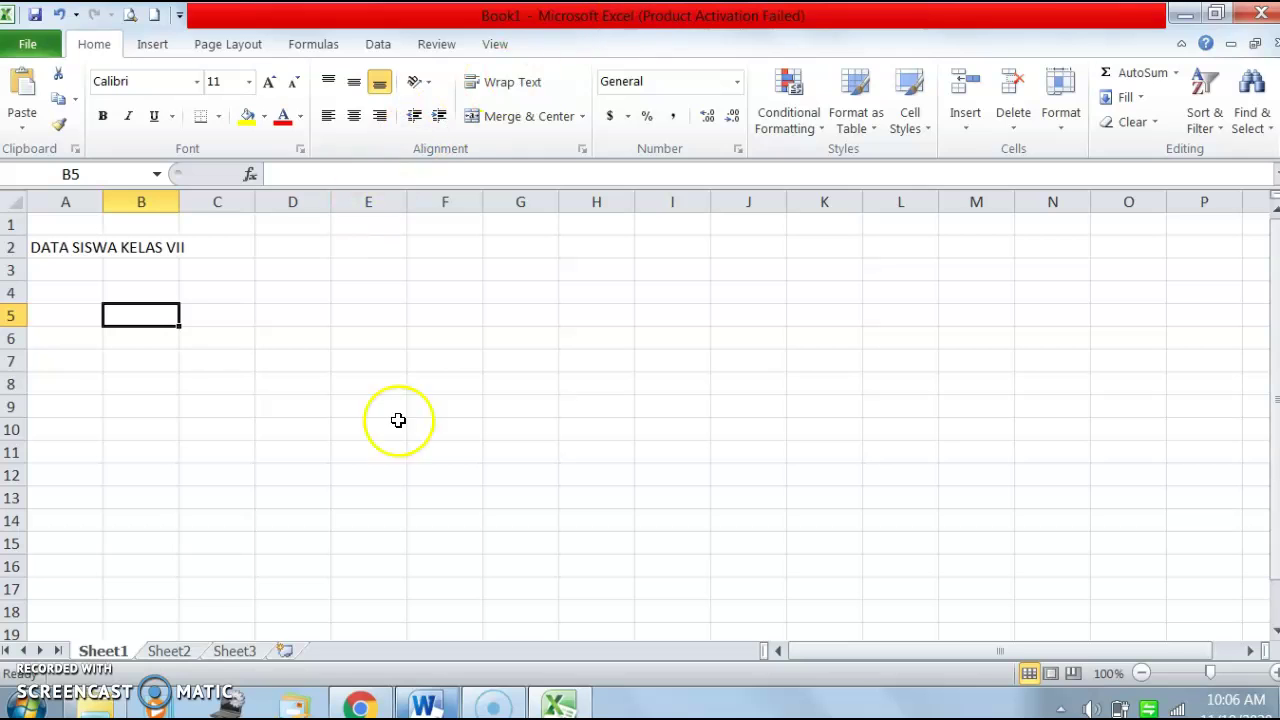
click(79, 247)
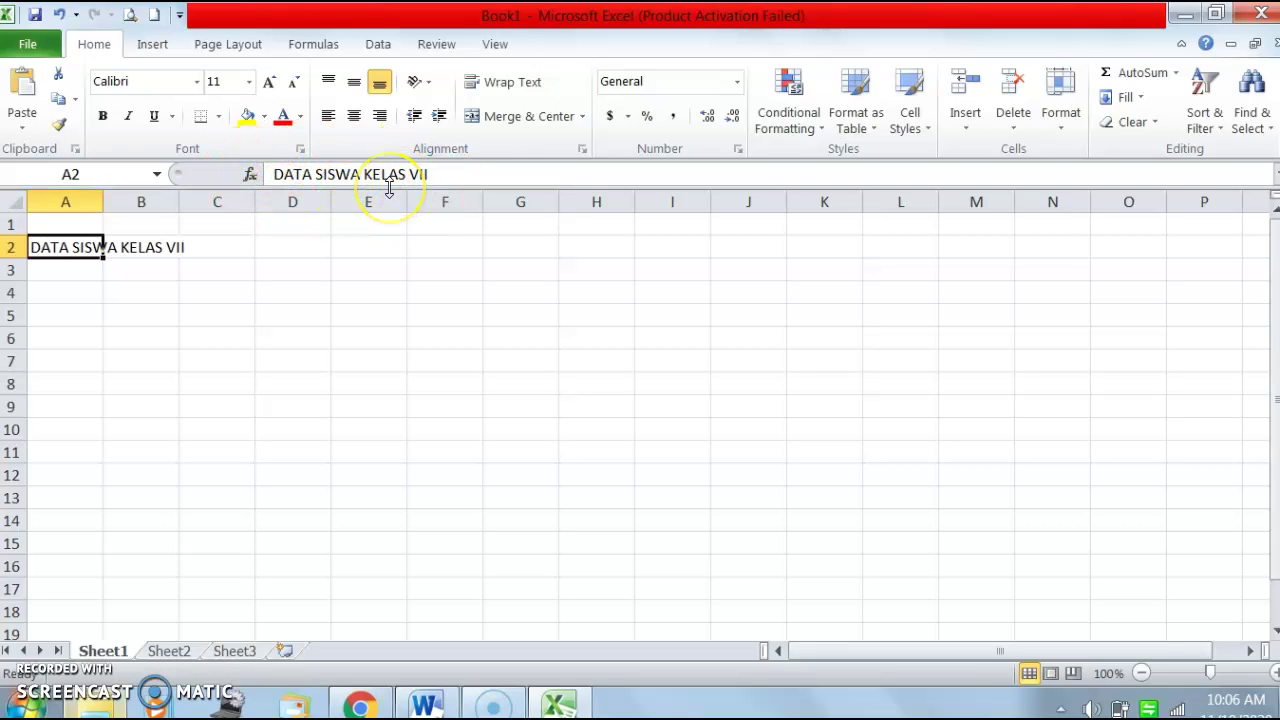
click(147, 245)
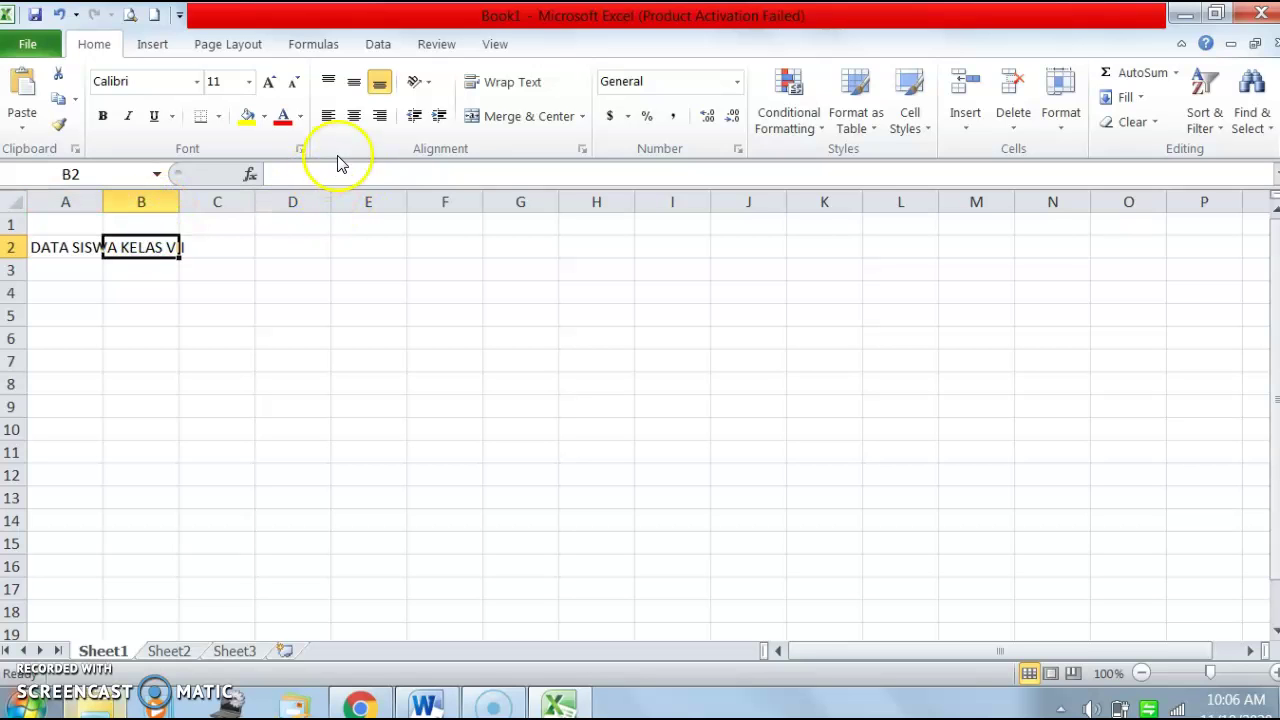
click(202, 308)
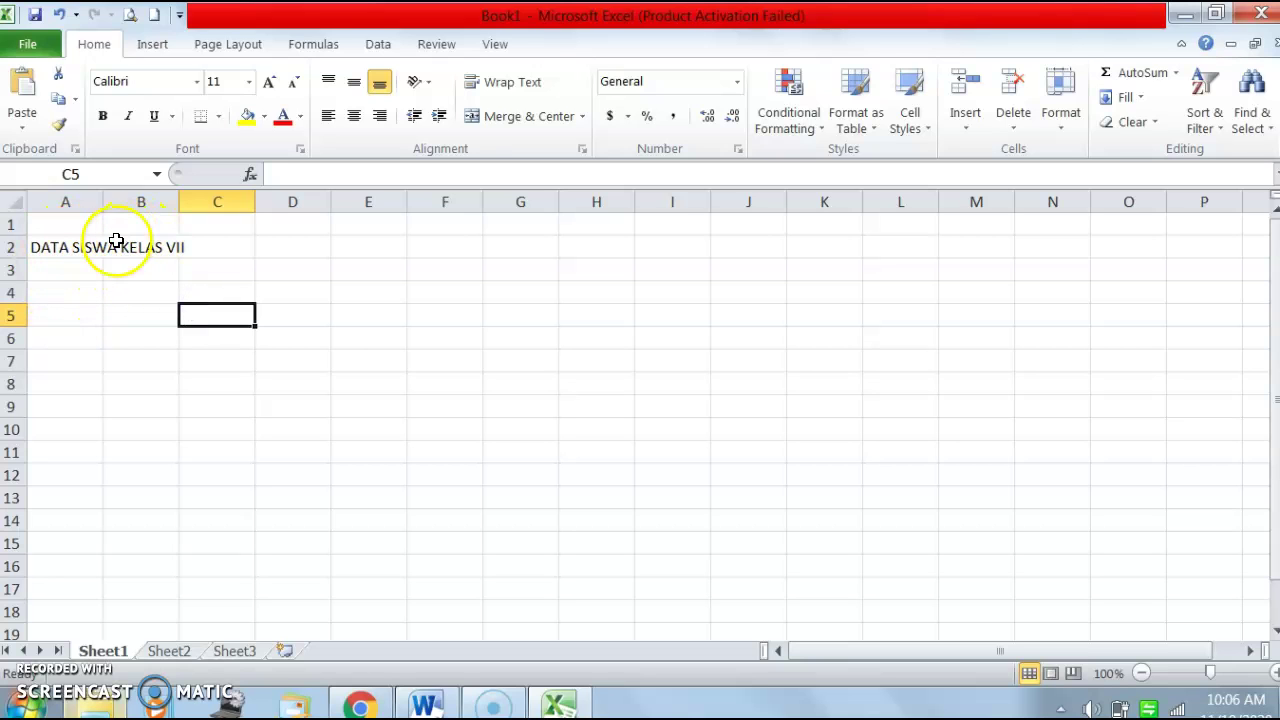
click(53, 247)
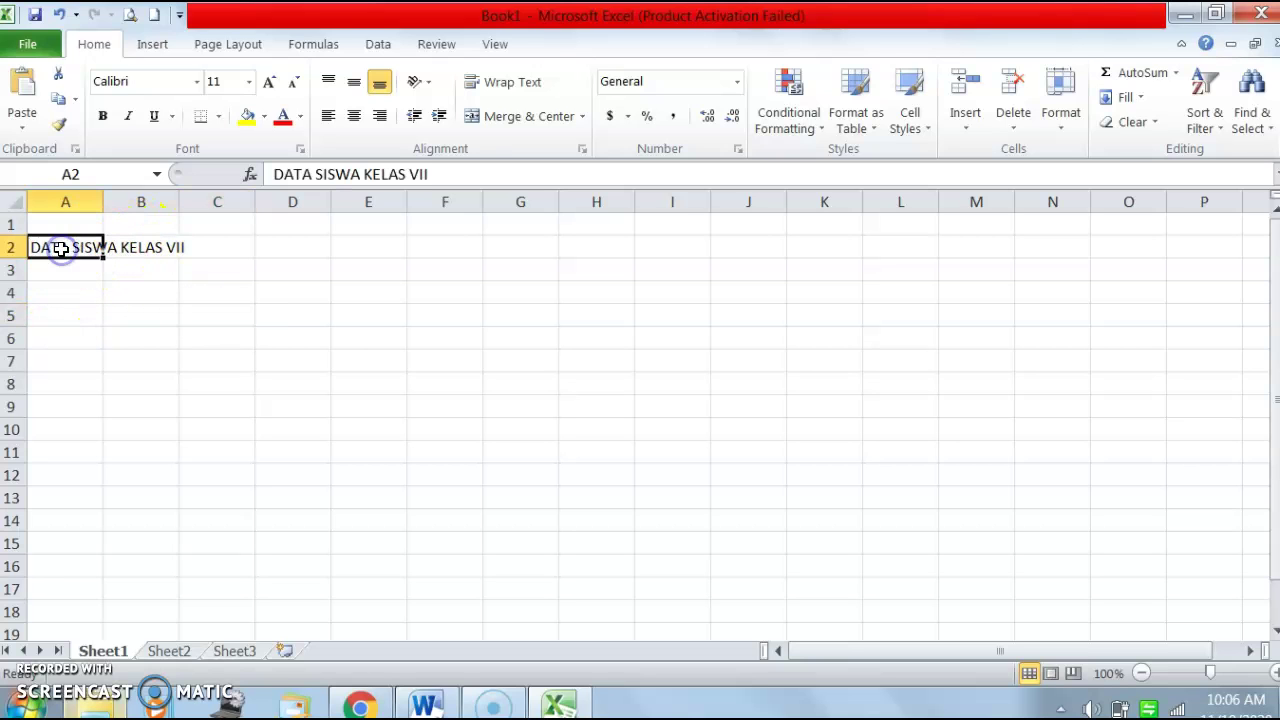
Enter the column headers NO. in A4, NAMA in B4 and TINGGI BADAN CM[CM] in C4
click(45, 296)
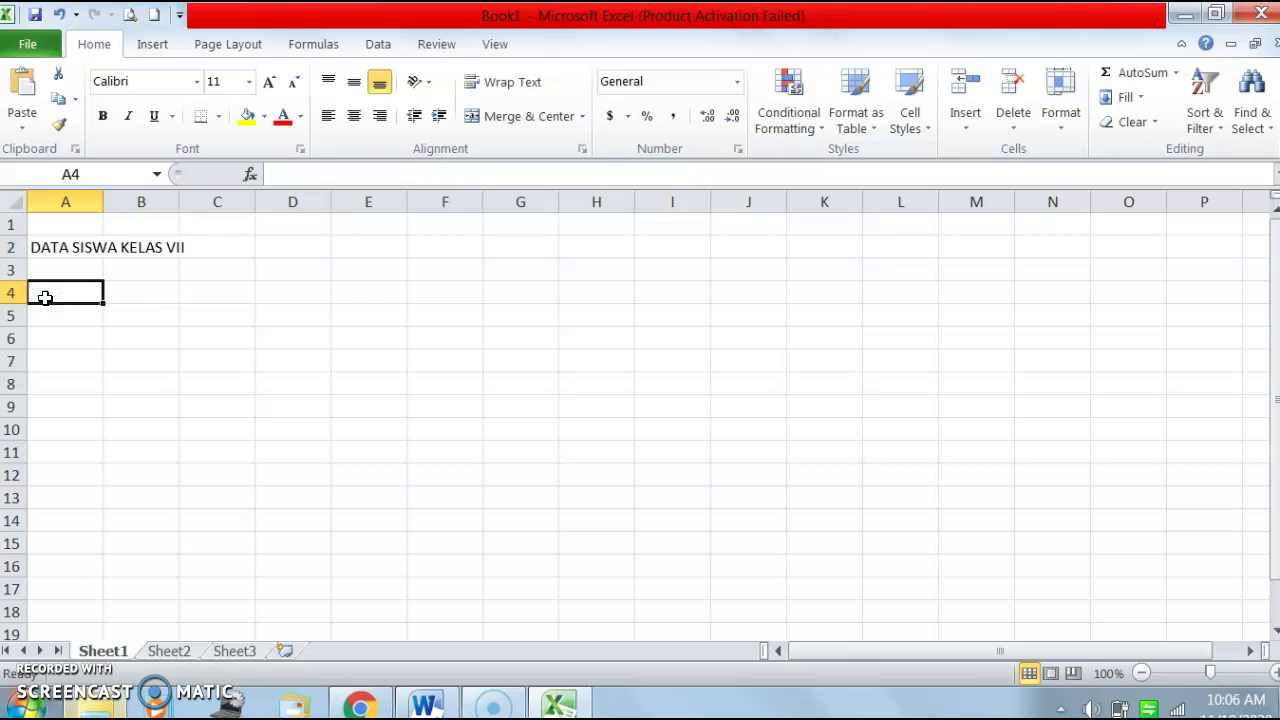
text(NO.)
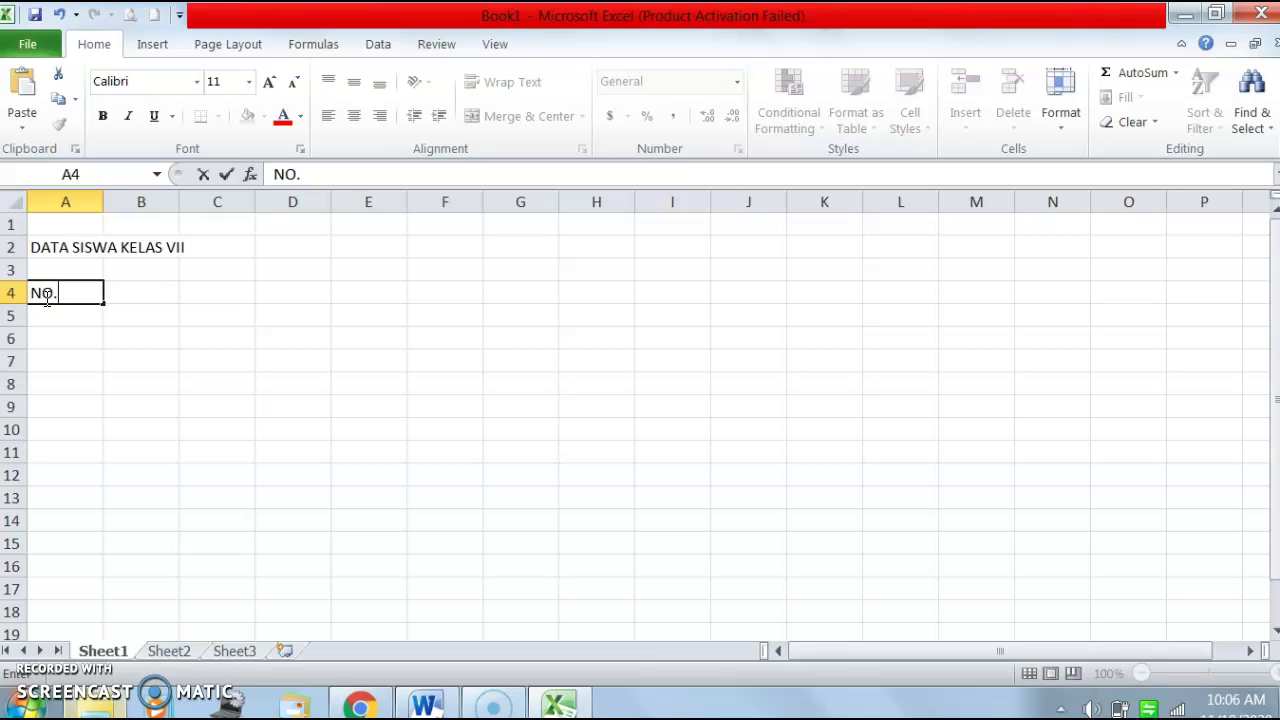
key(Tab)
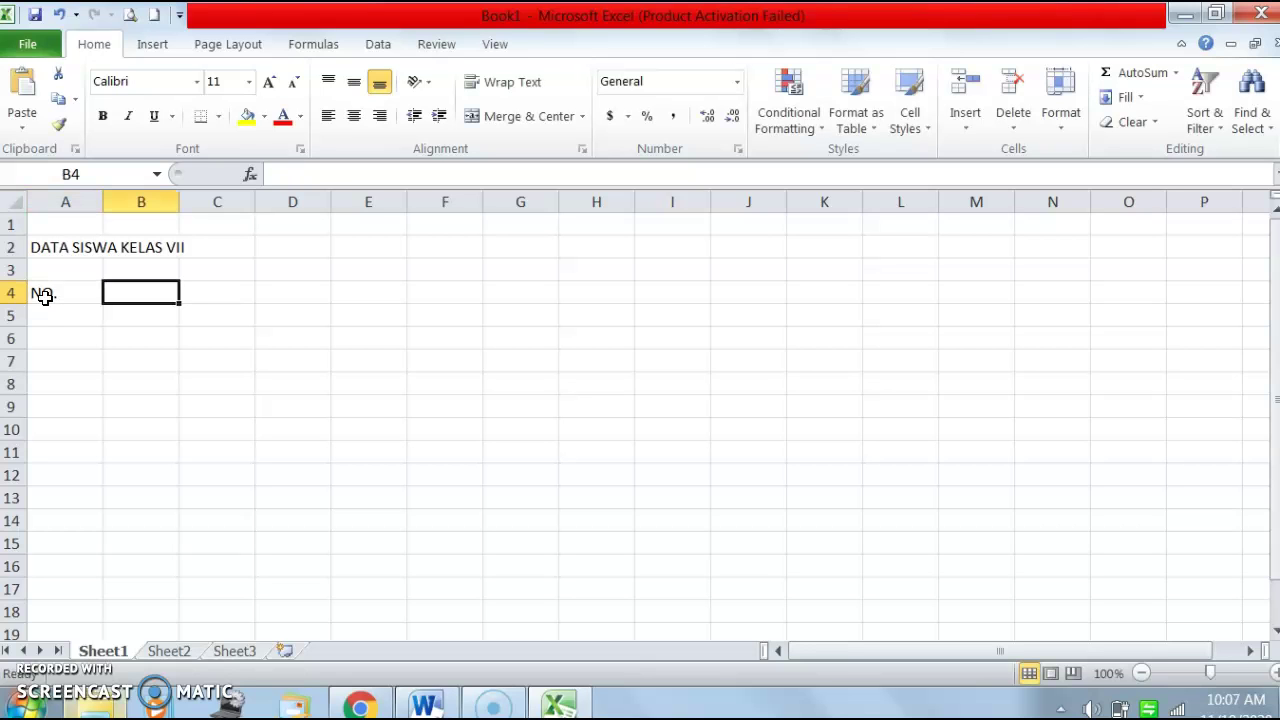
text(NAMA)
key(Tab)
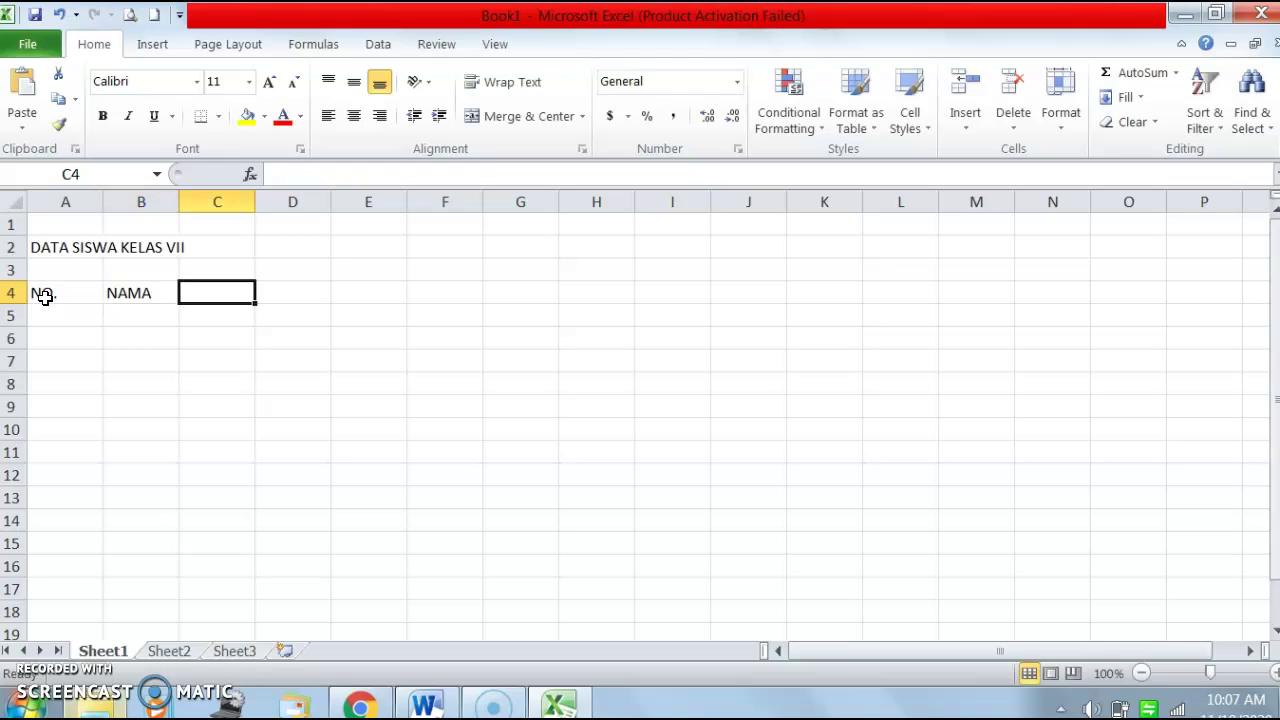
text(TINGGI BADAN)
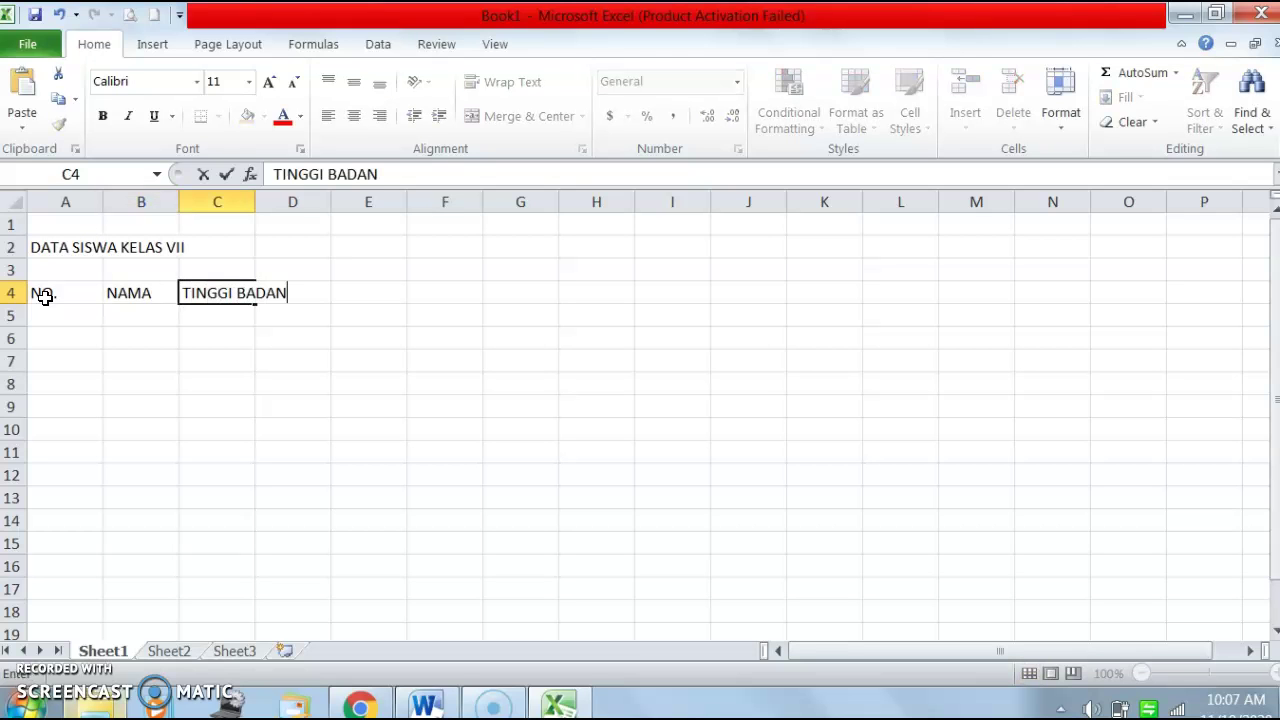
text( CM)
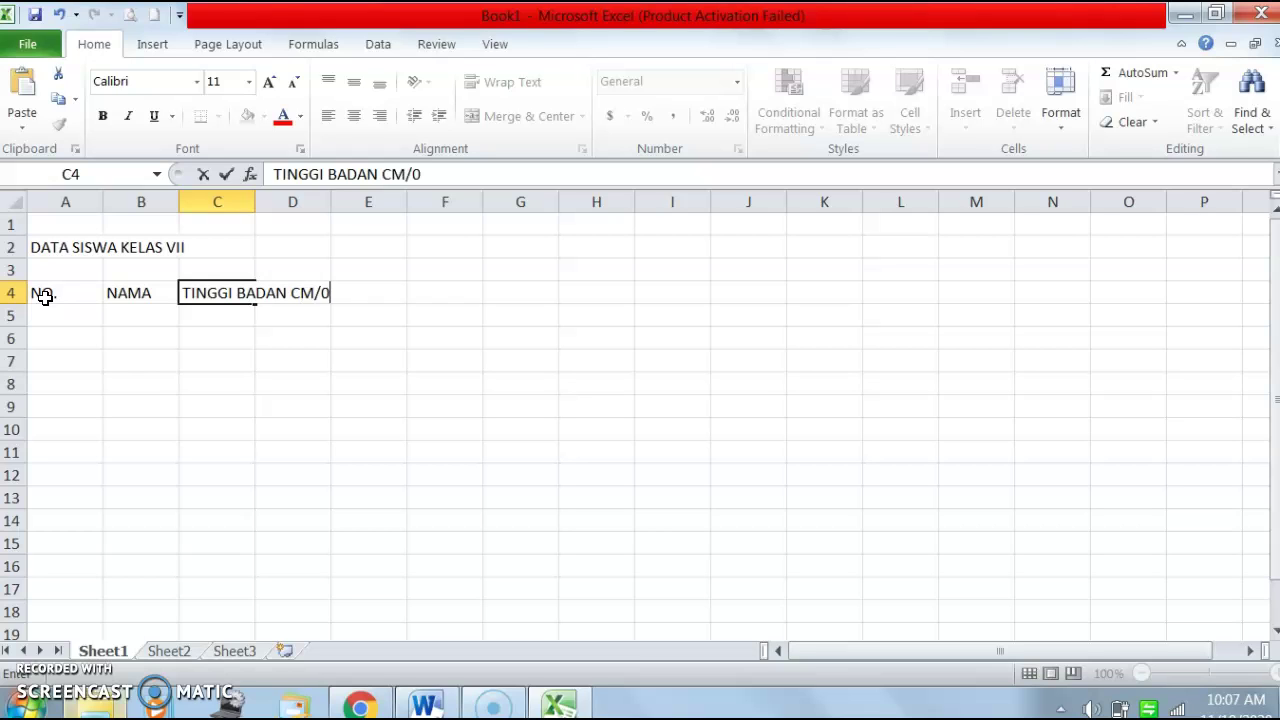
text([CM)
key(Tab)
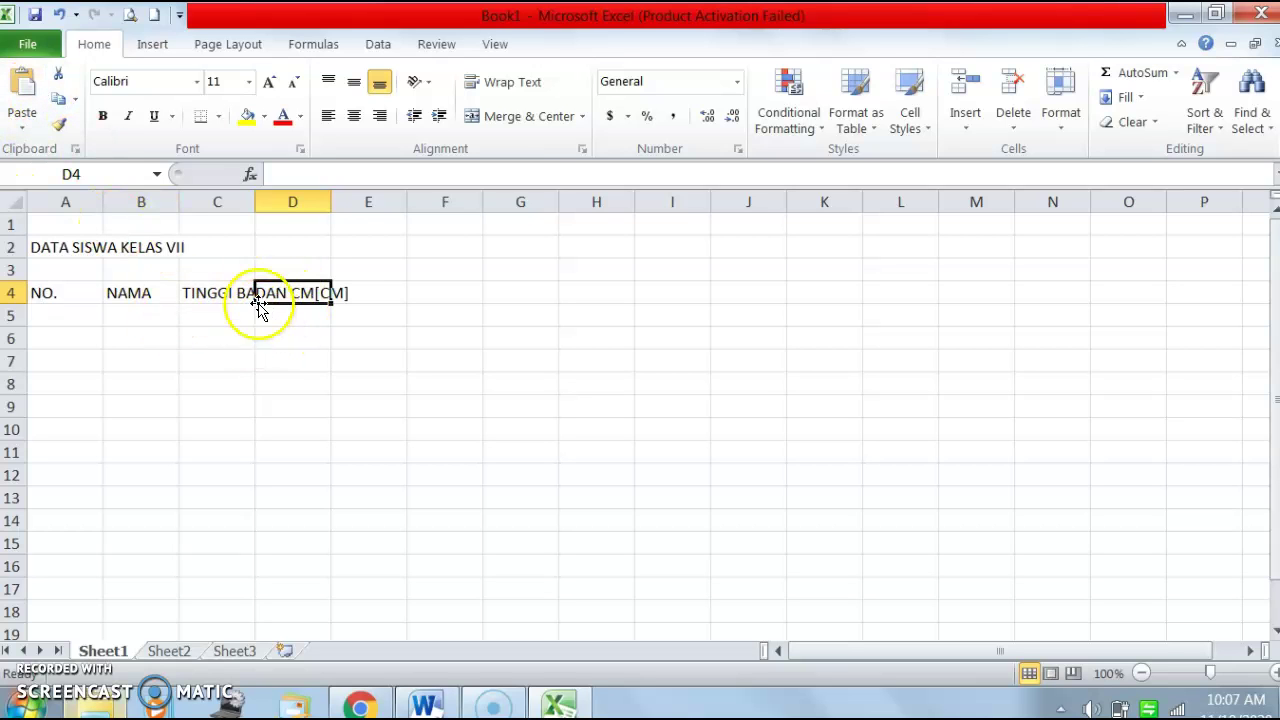
Examine the cells along row 4 to see which one holds the long height header
click(368, 289)
click(457, 291)
click(509, 289)
click(360, 293)
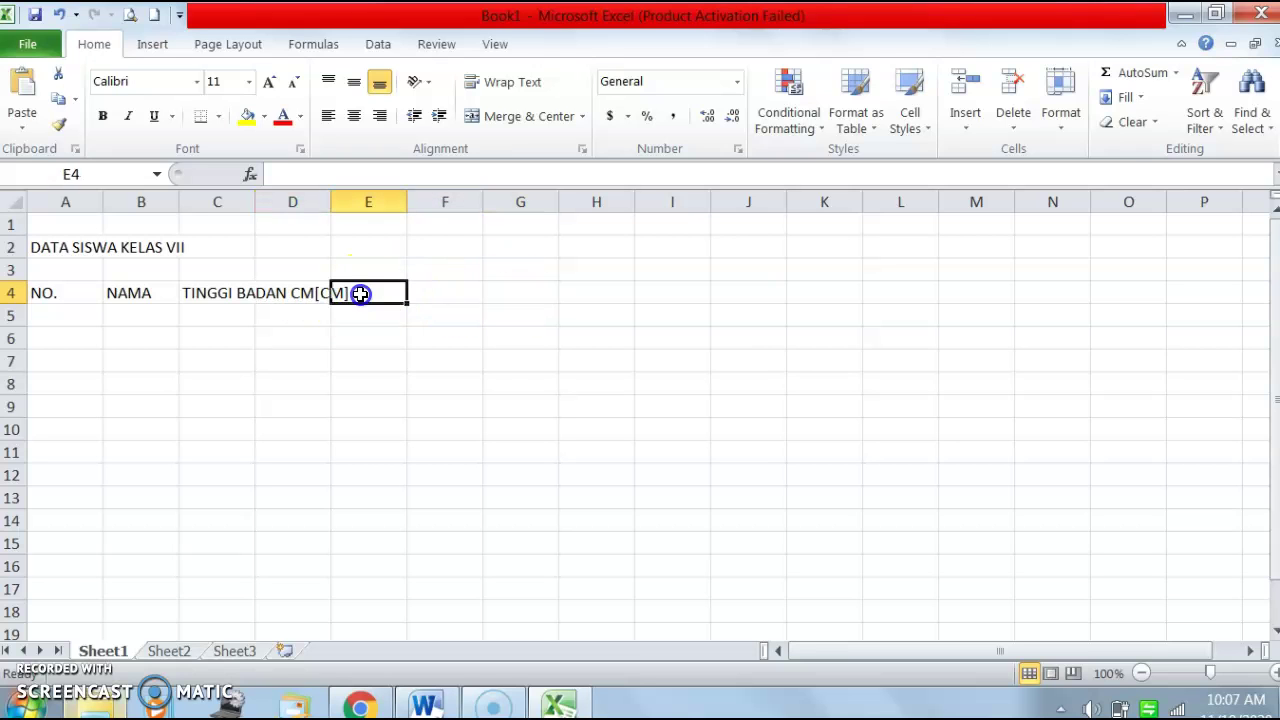
click(278, 293)
key(Right)
key(Right)
key(Right)
key(Right)
key(Right)
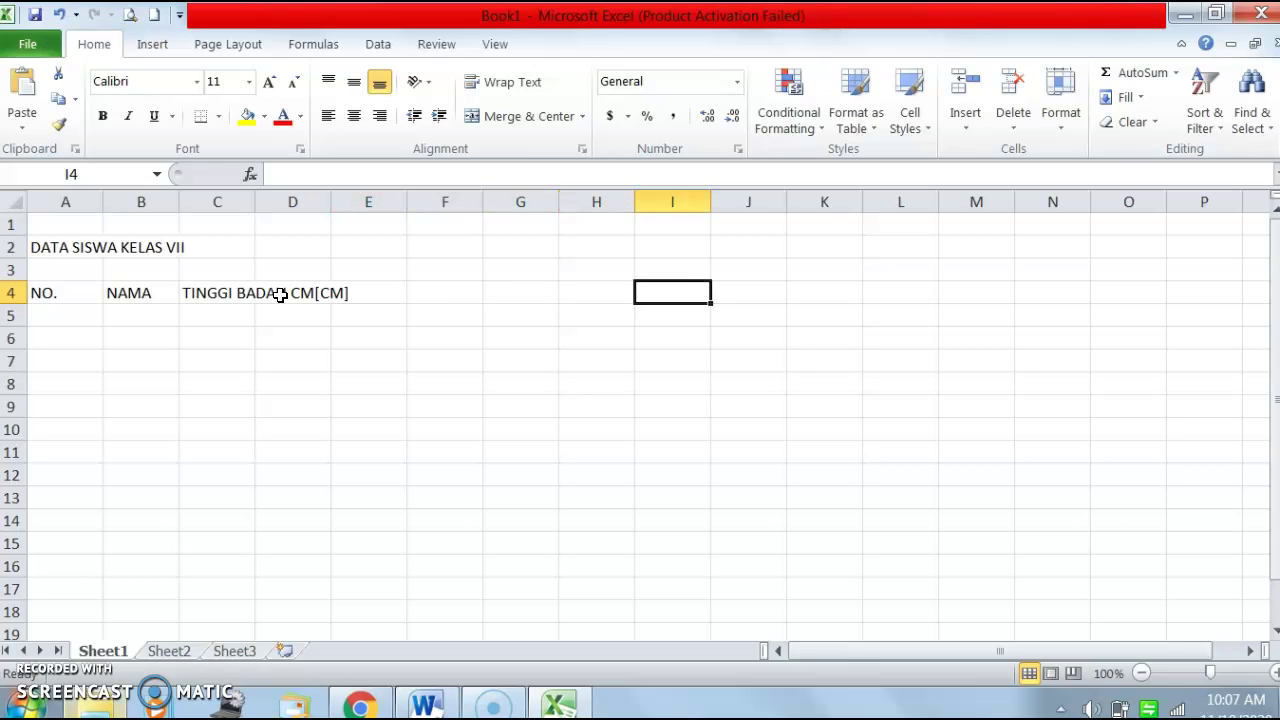
click(240, 293)
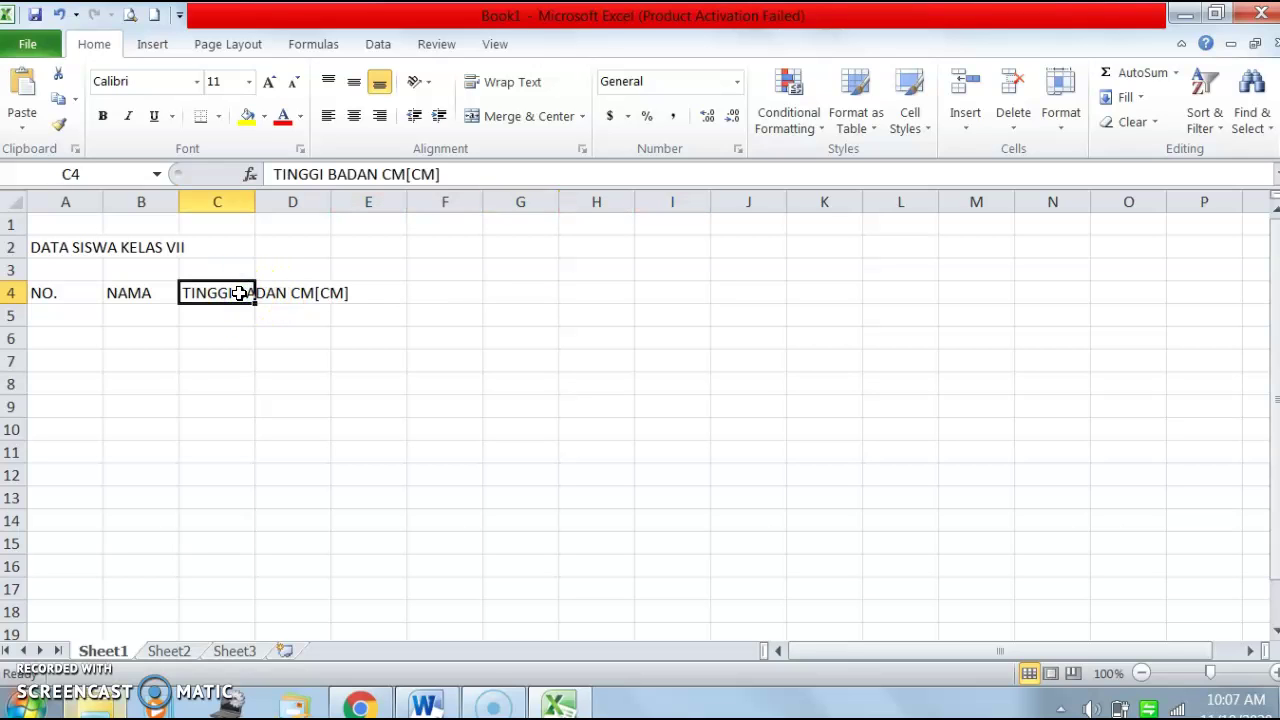
key(Right)
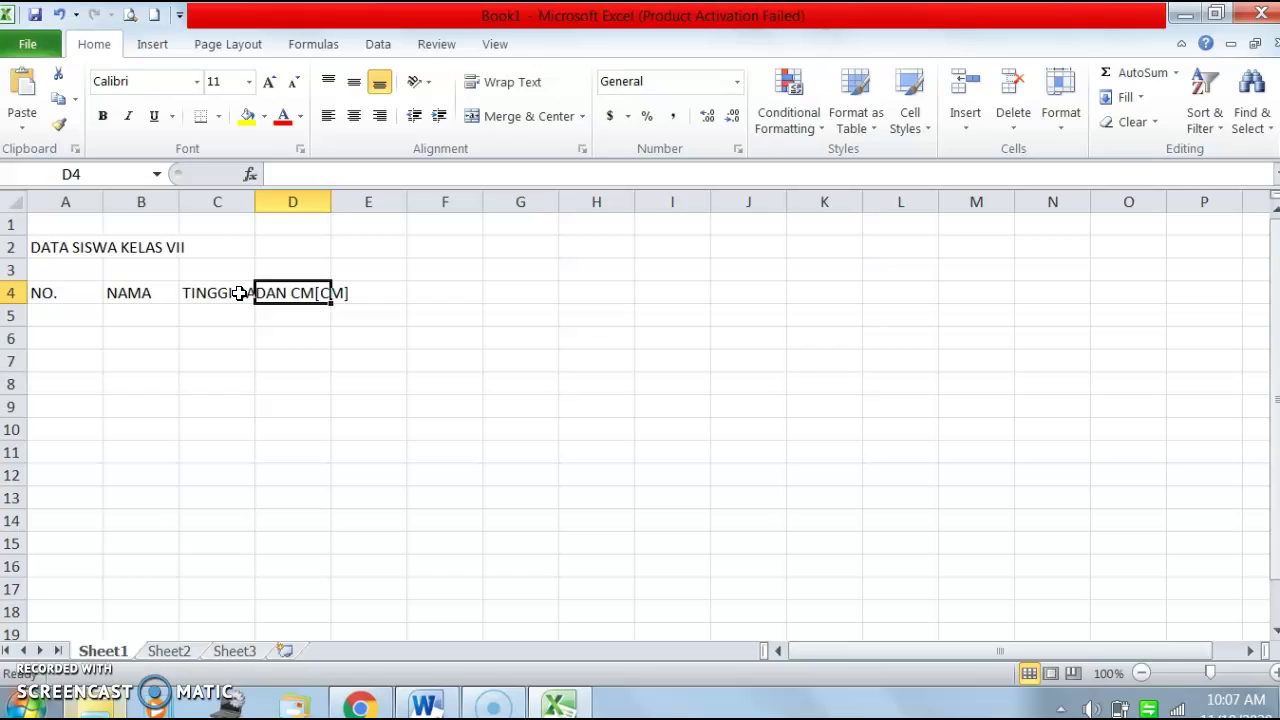
click(230, 293)
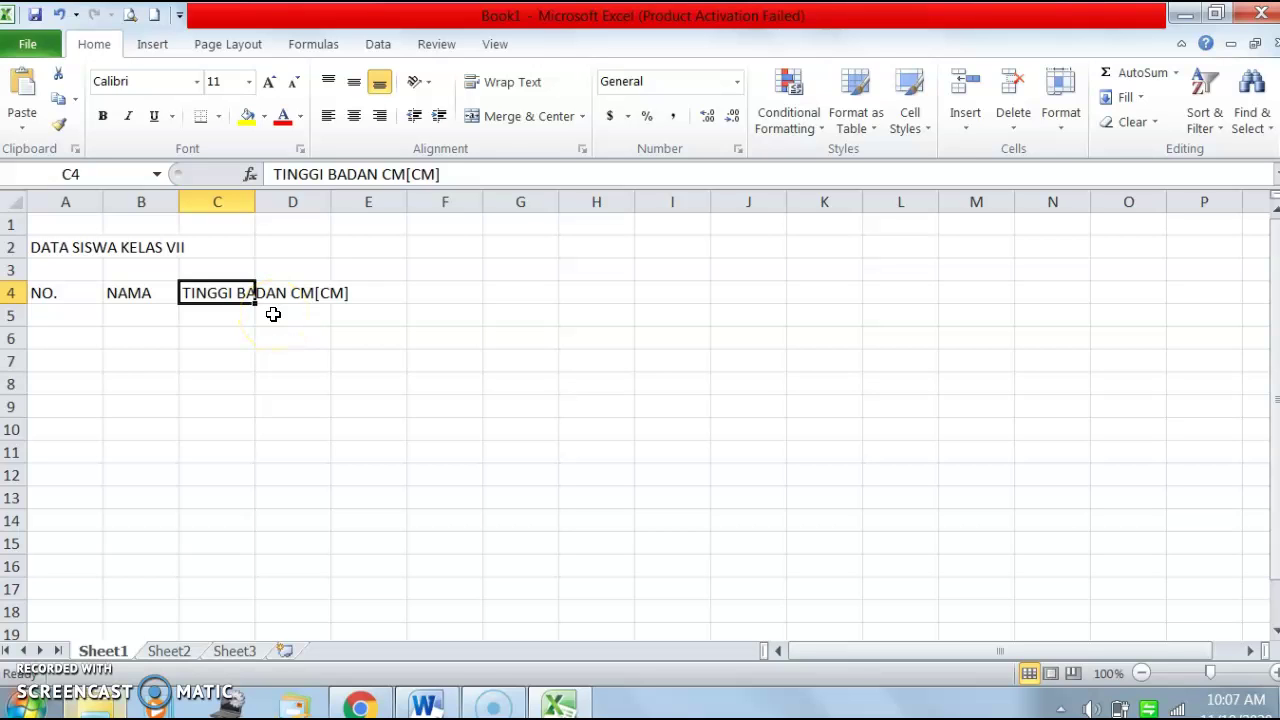
Enter the remaining headers TANGGAL LAHIR in D4, PUKUL BERANGKAT in E4 and UANG SAKU in F4
key(Right)
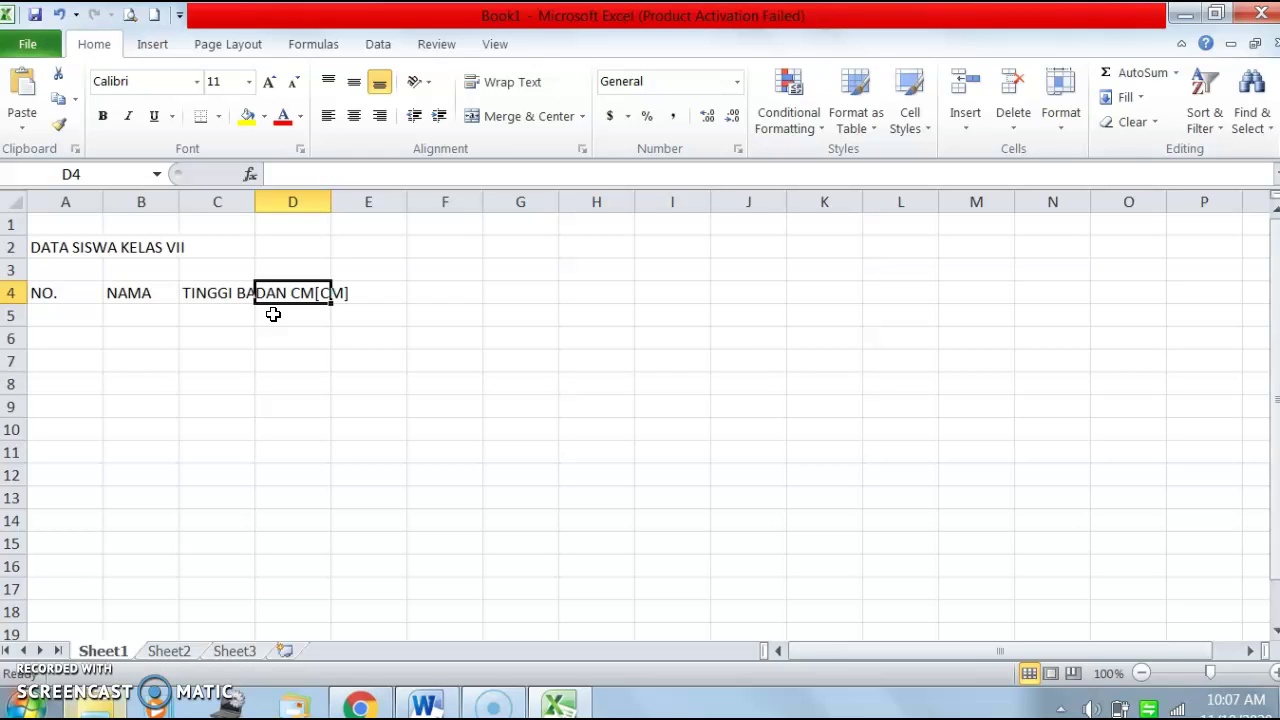
text(TANGGAL LAHI)
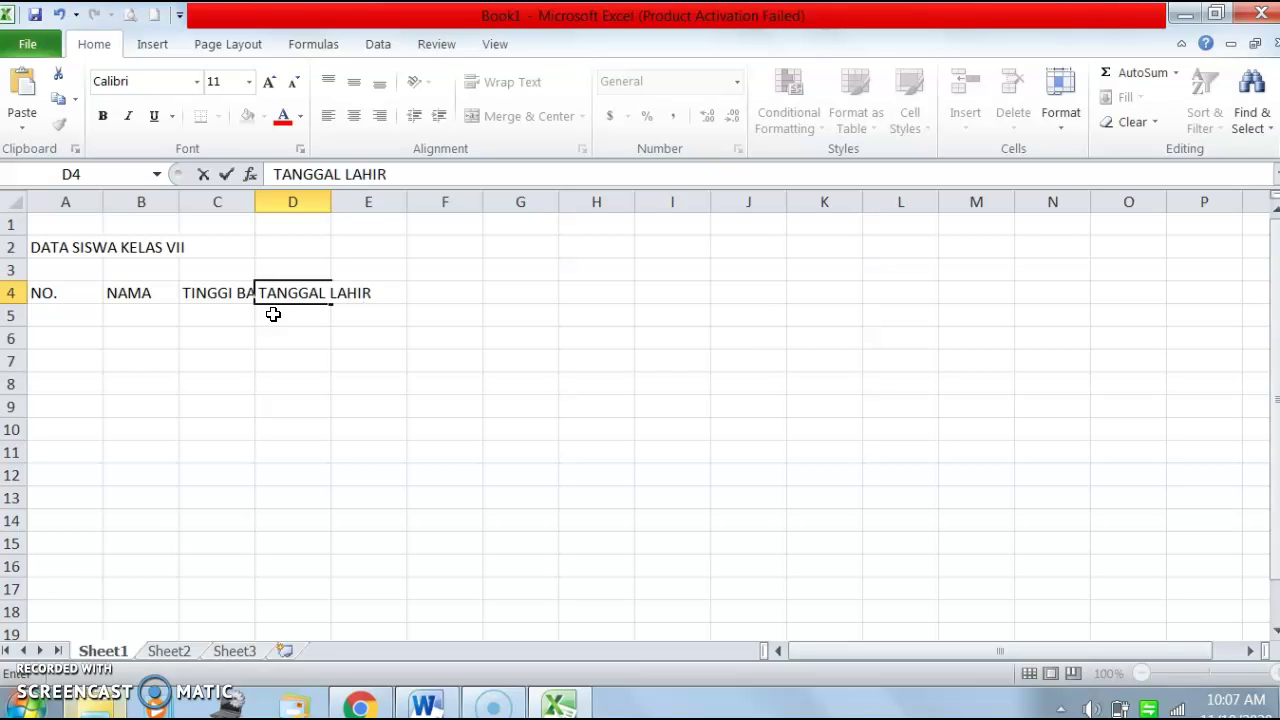
text(R)
key(Tab)
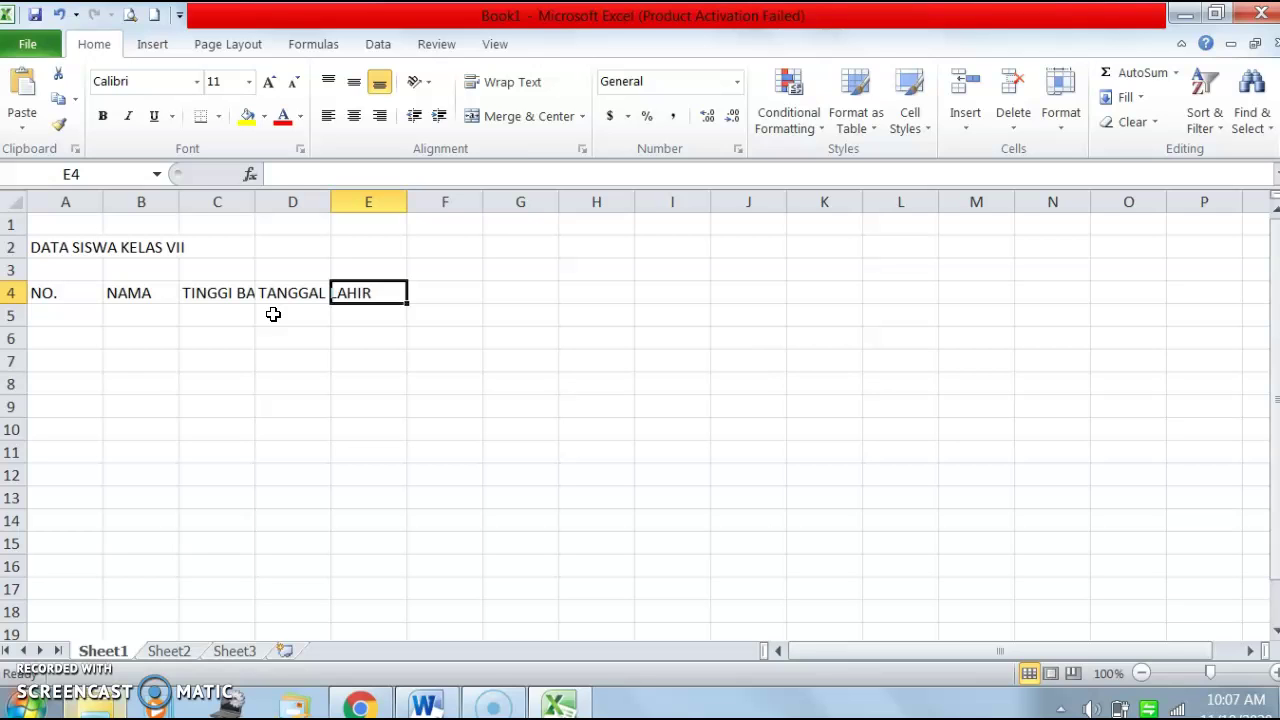
text(PUKUL BER)
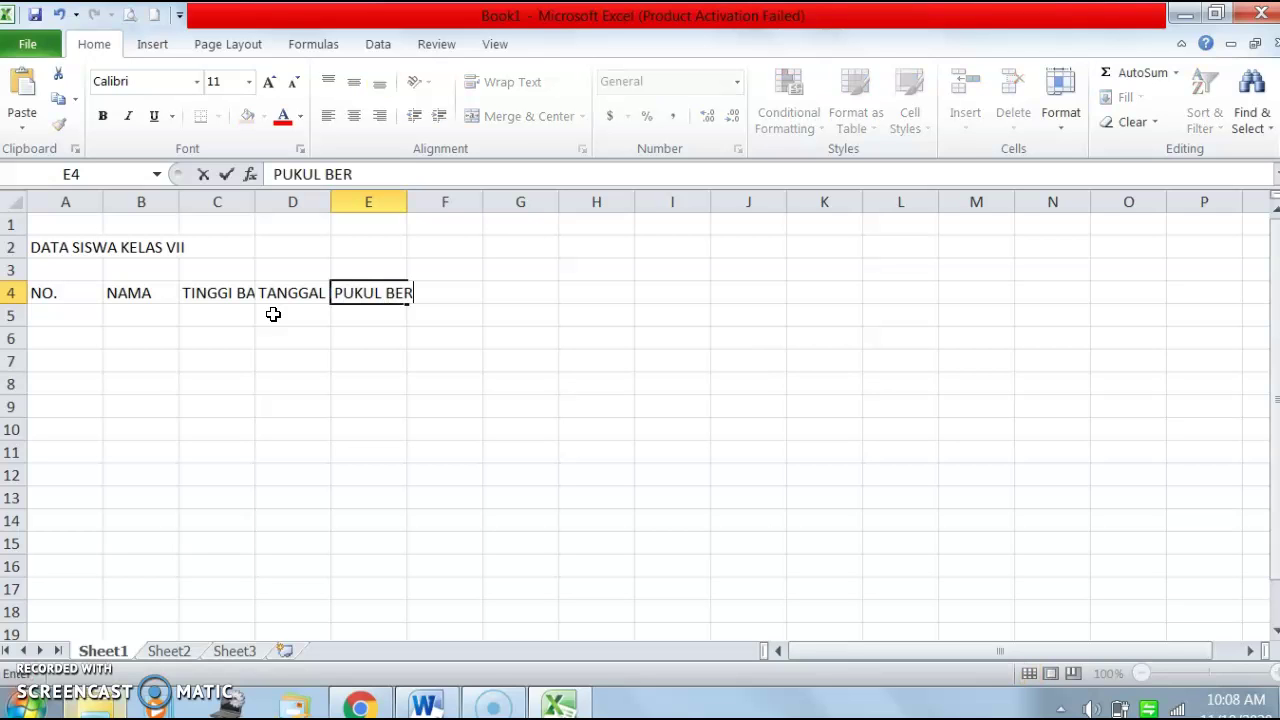
text(ANGKAT)
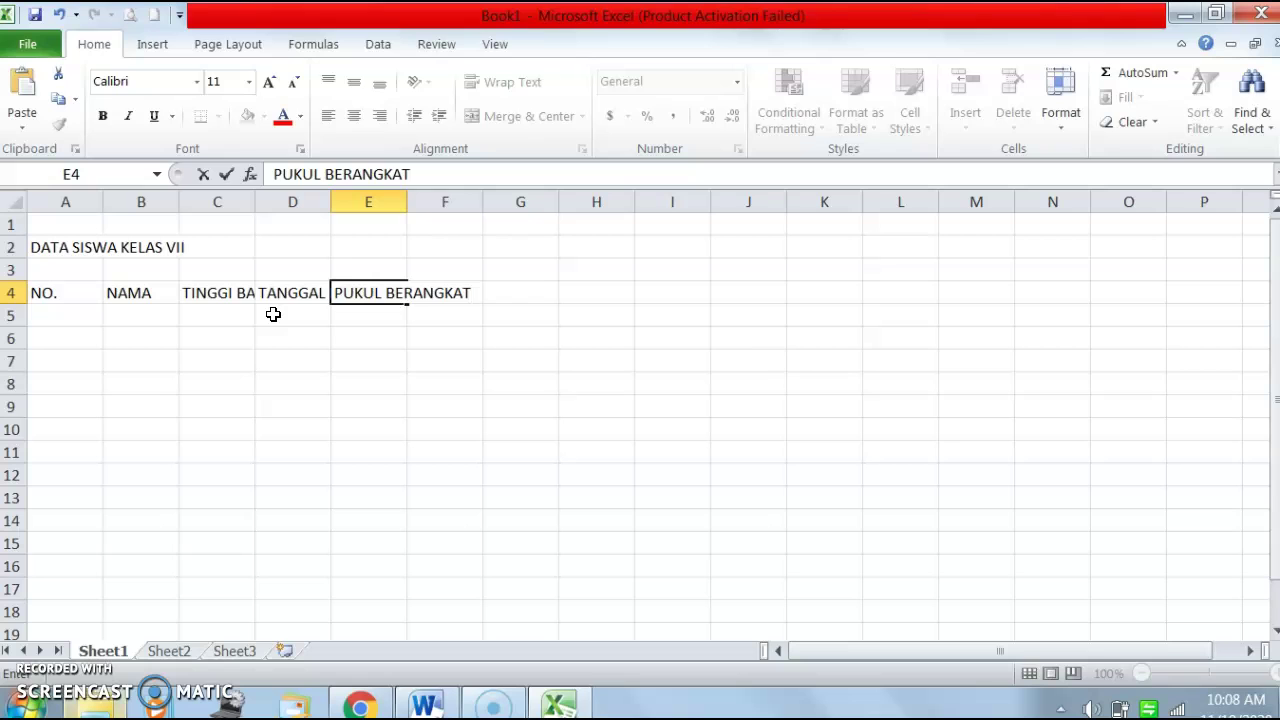
key(Tab)
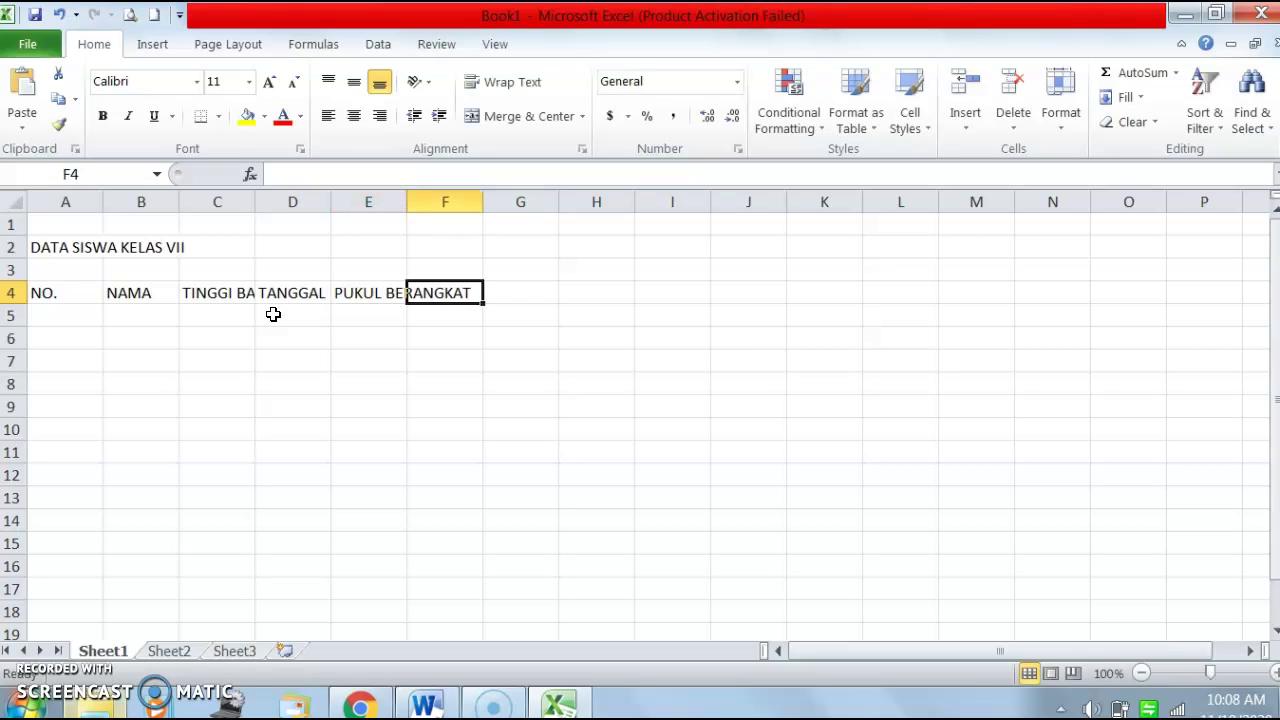
text(UANG SAKU)
key(Return)
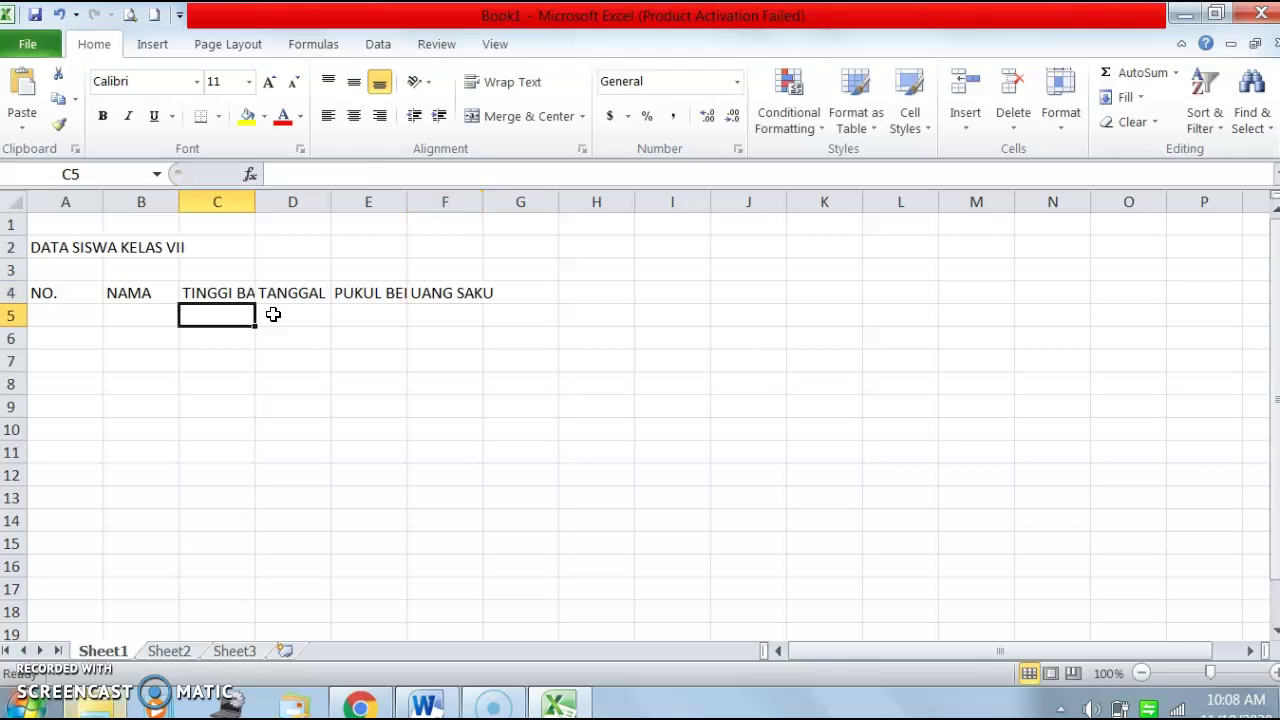
Enter 1 in A5 and 2 in A6 to start the numbering in the NO. column
click(252, 388)
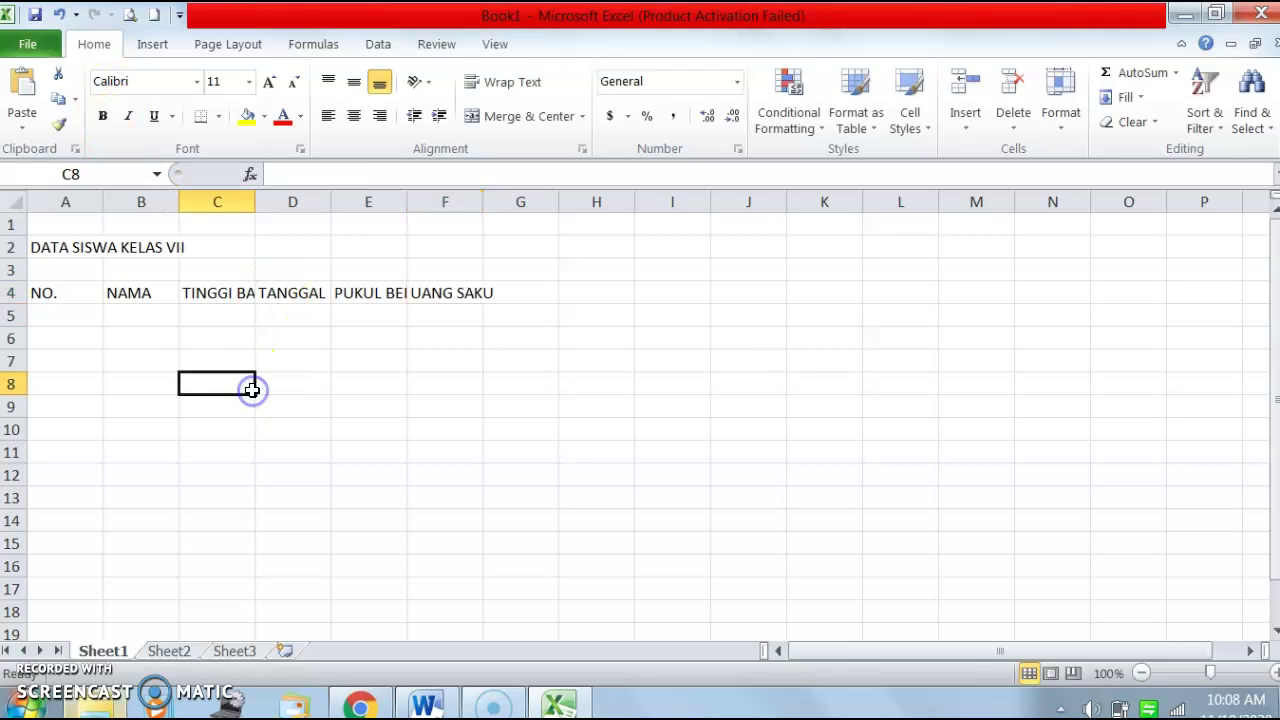
click(74, 314)
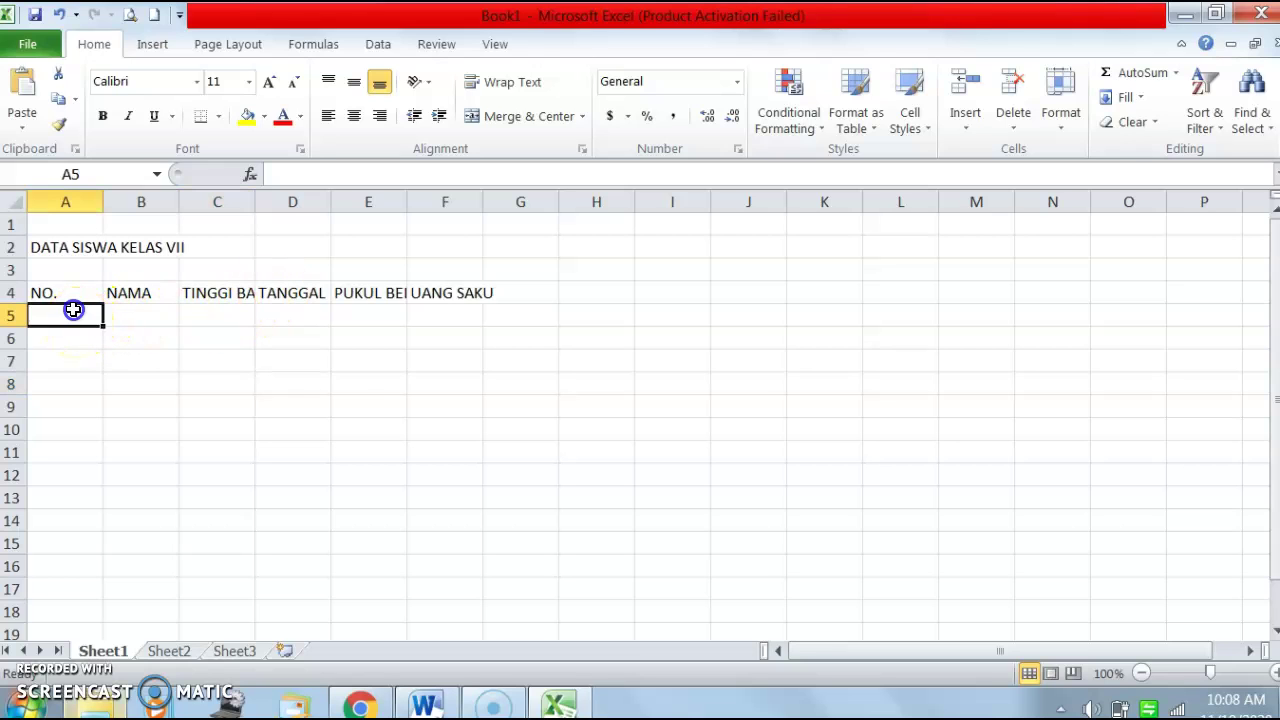
text(1)
key(Return)
text(2)
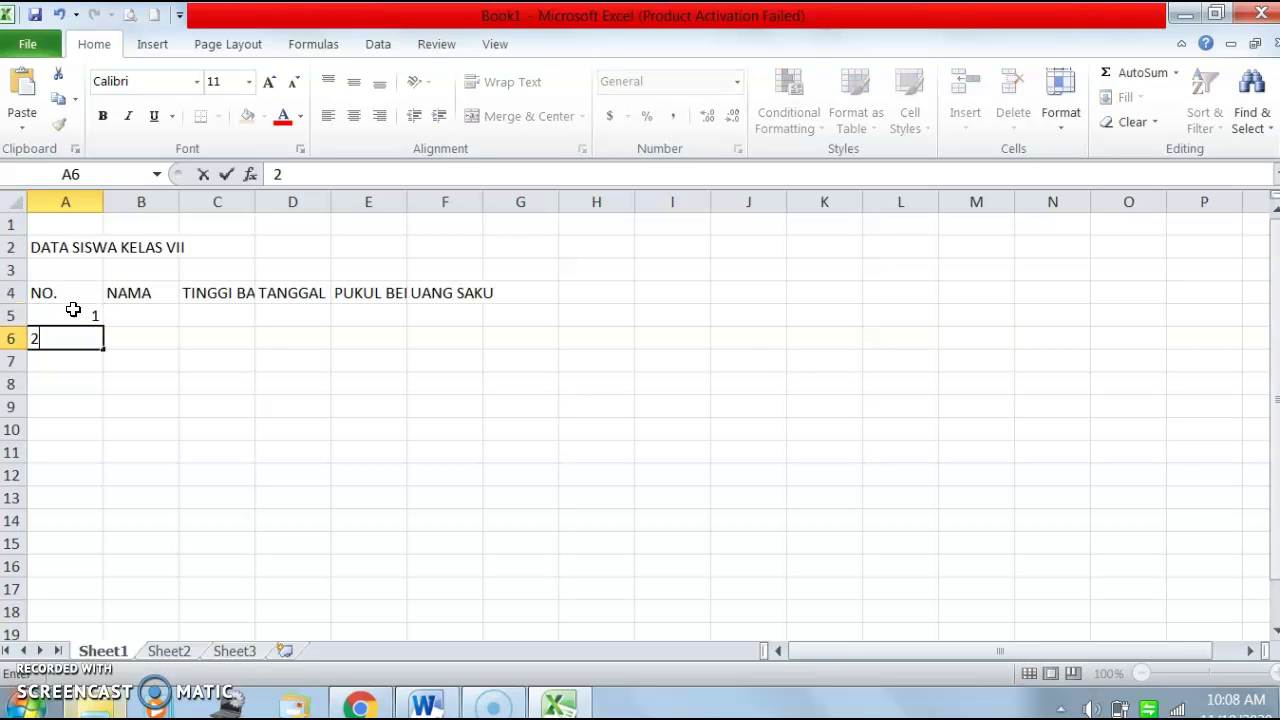
key(Return)
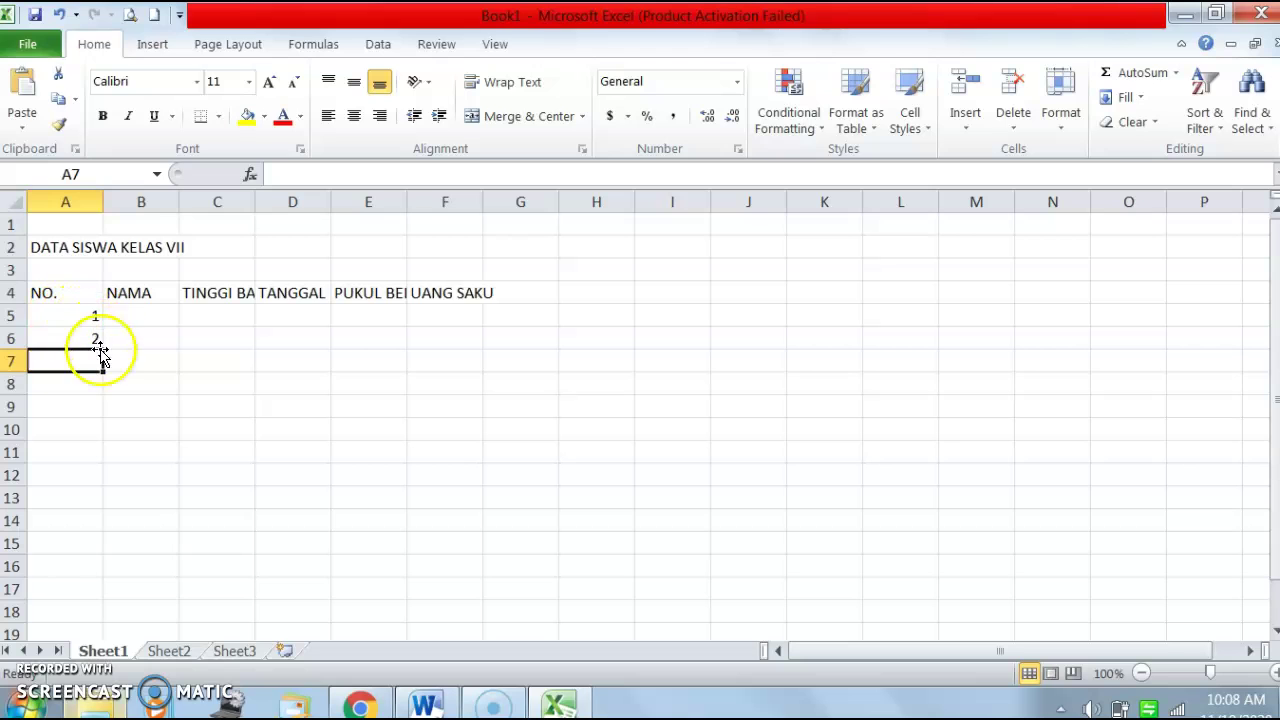
Extend the number series from A5:A6 down to A9 with AutoFill so the rows are numbered 1 to 5
click(57, 317)
click(57, 338)
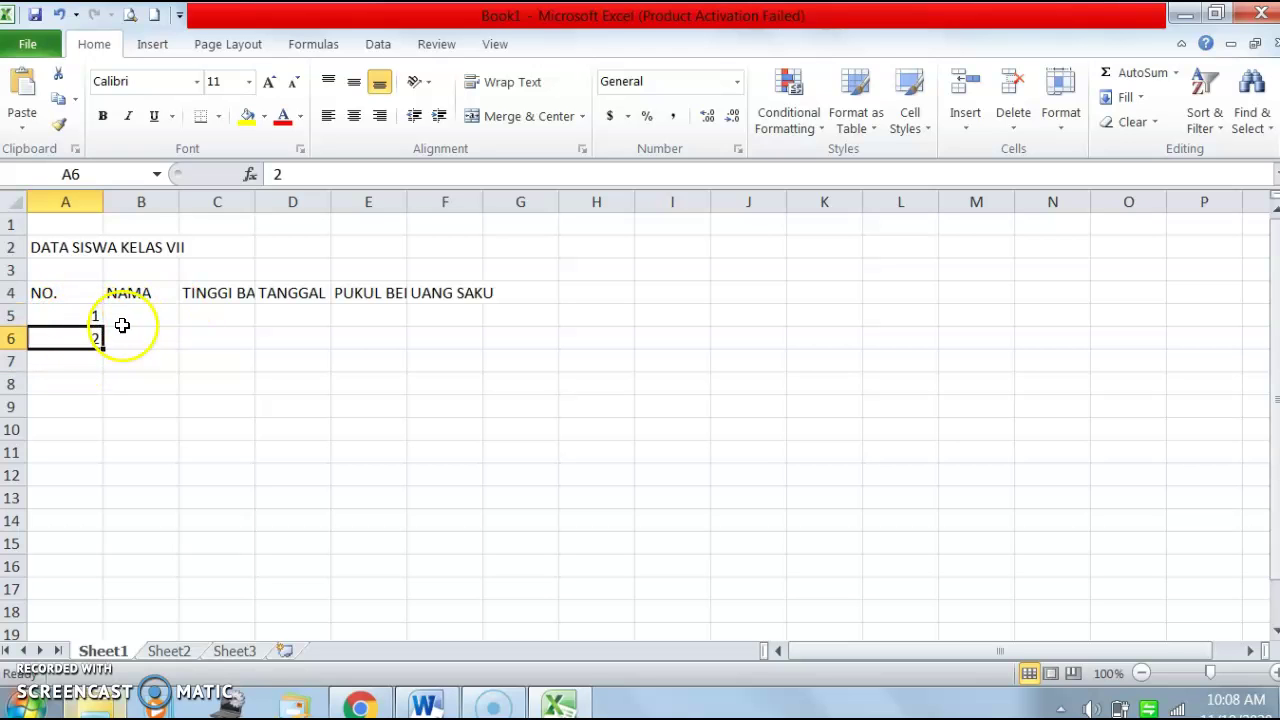
click(118, 292)
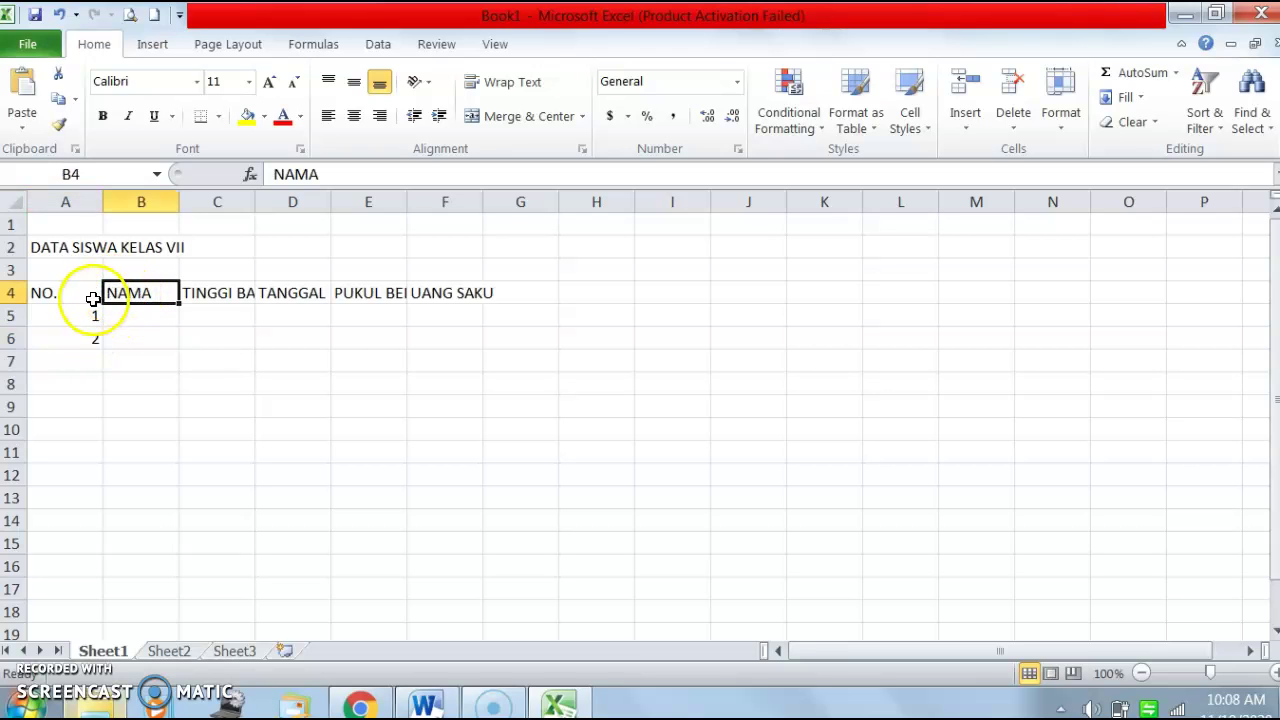
click(66, 316)
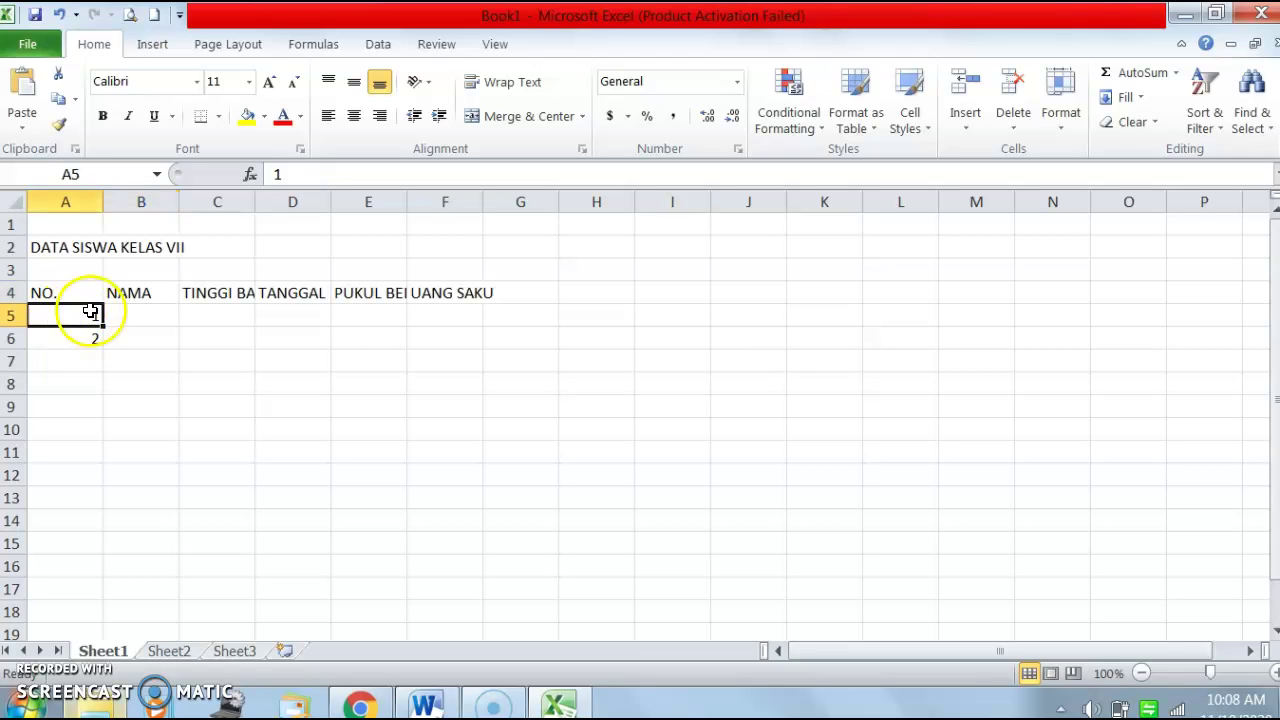
drag(74, 311, 73, 336)
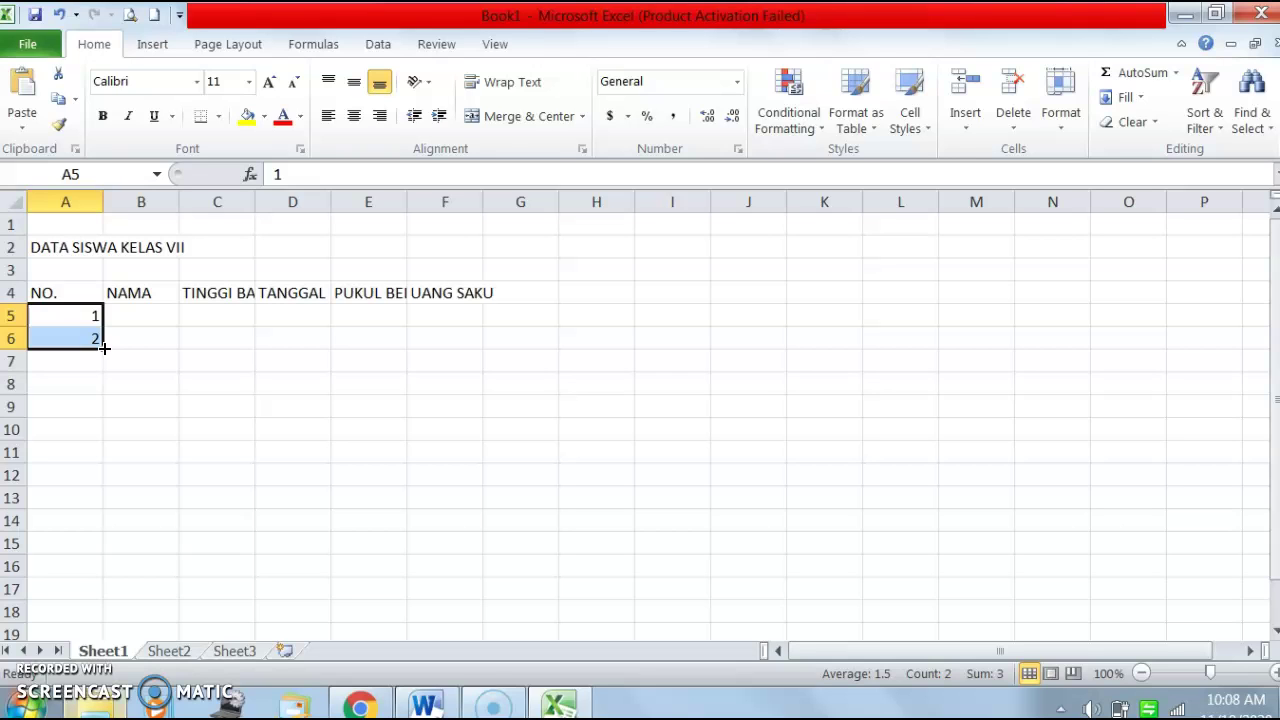
drag(104, 347, 109, 417)
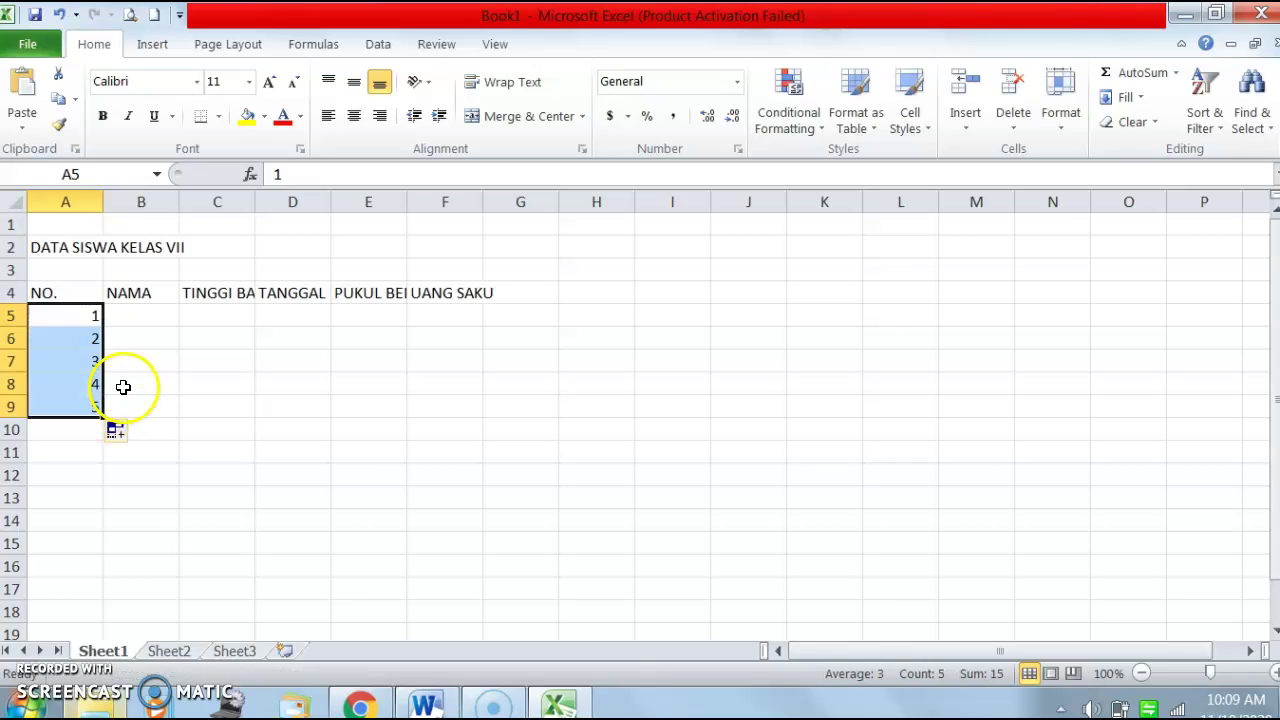
Enter the five students' names in the NAMA column, cells B5 to B9
click(123, 385)
click(159, 313)
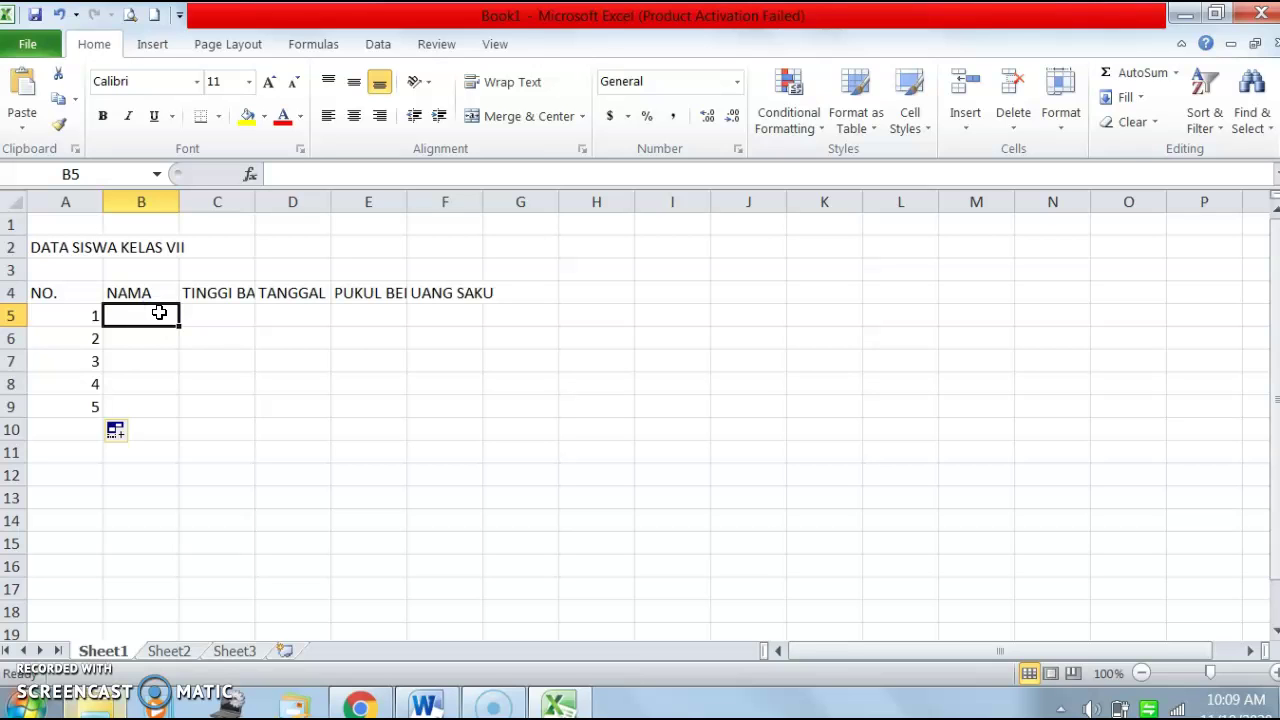
text(aGUNG)
key(Return)
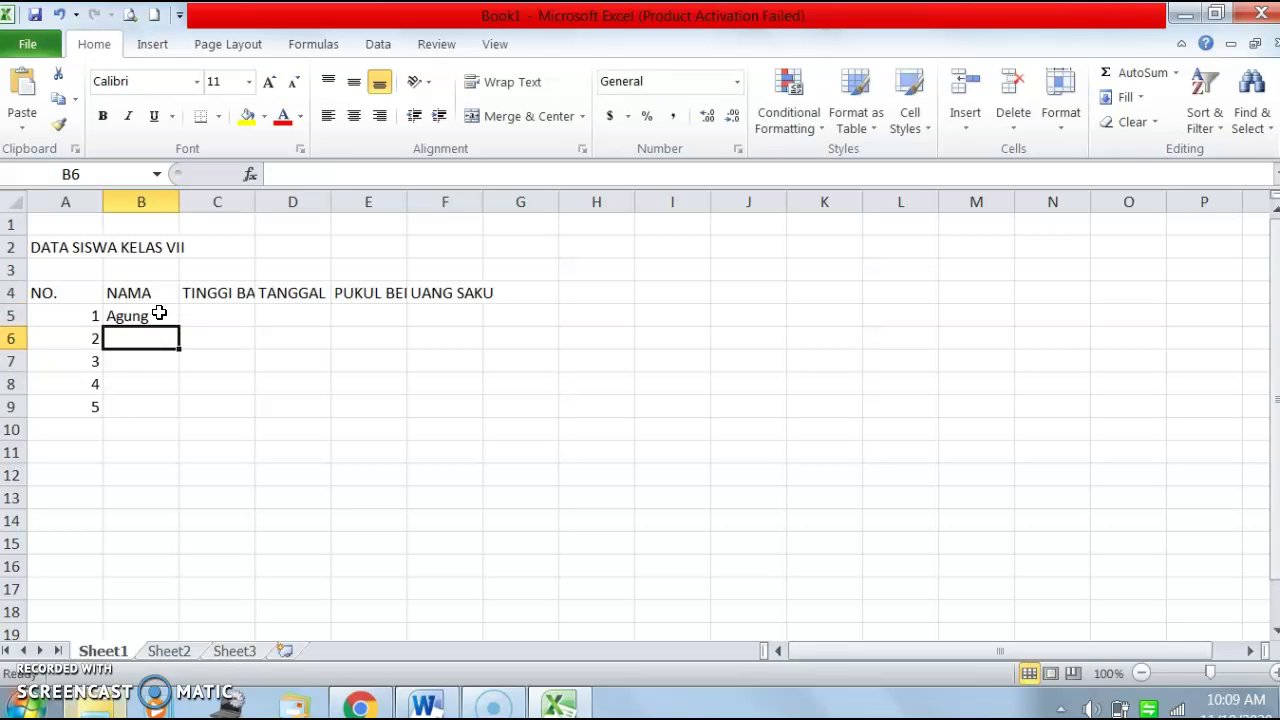
text(Budi)
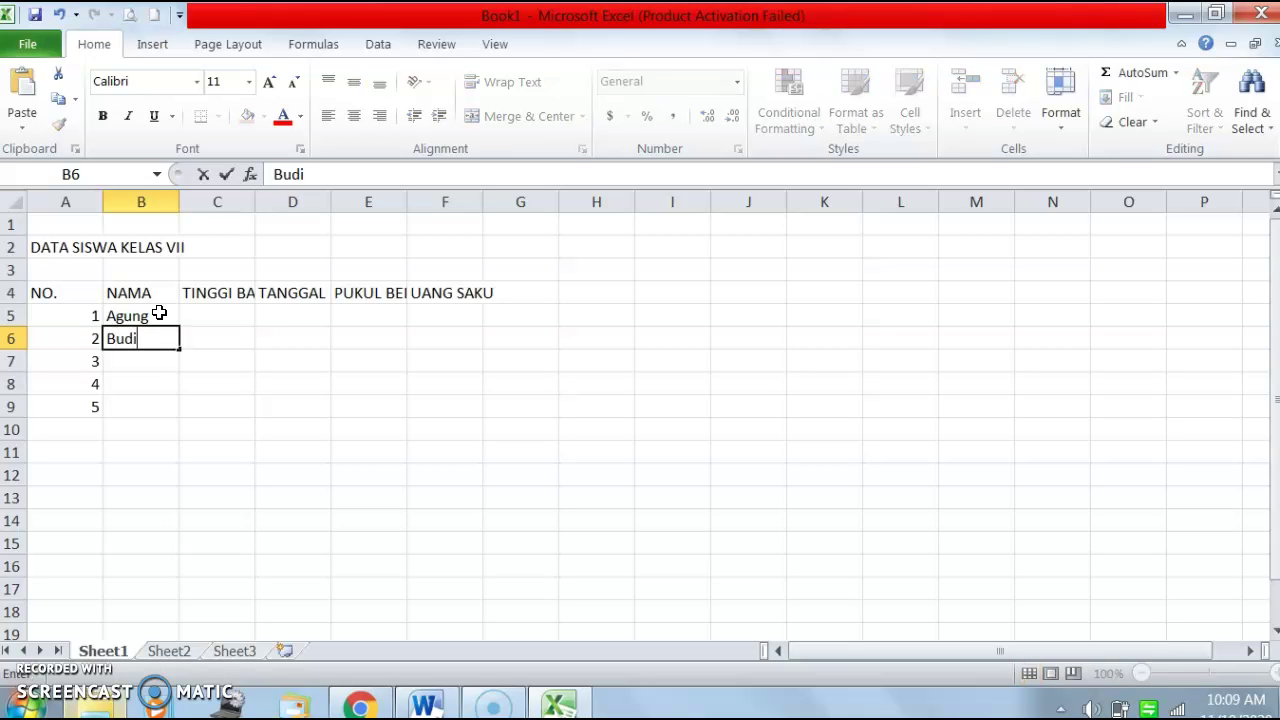
key(Return)
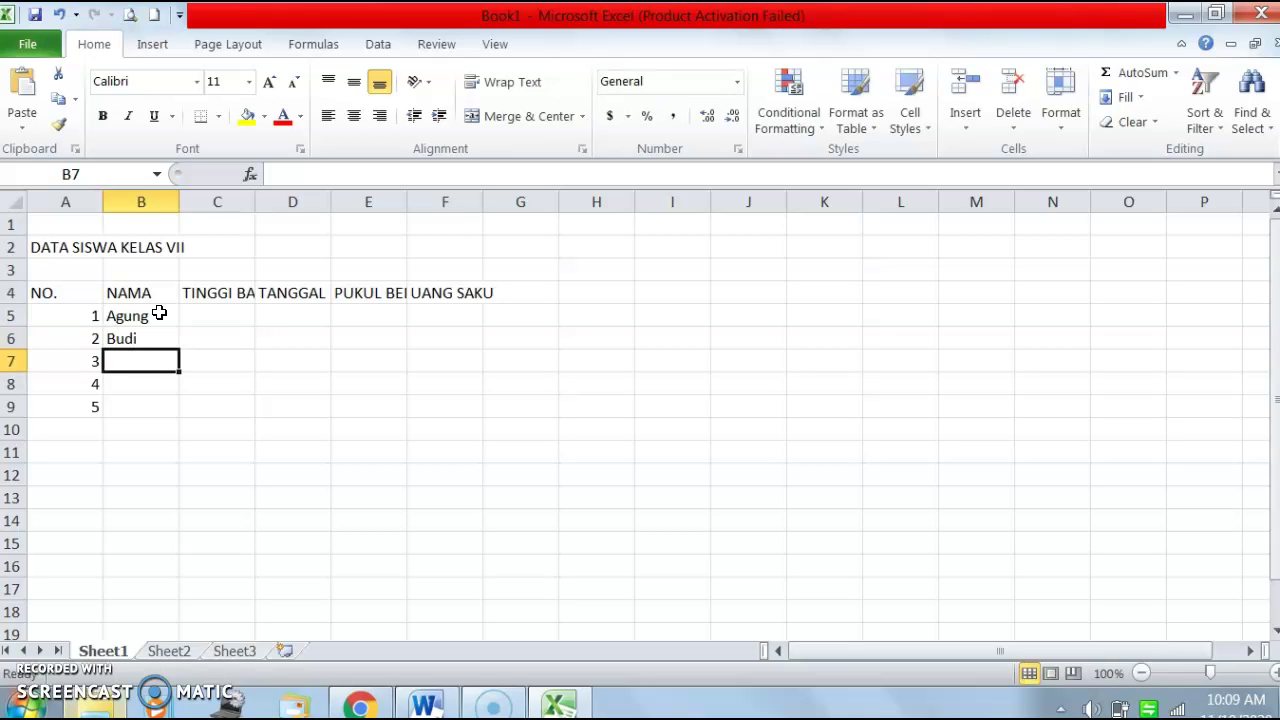
text(Citra)
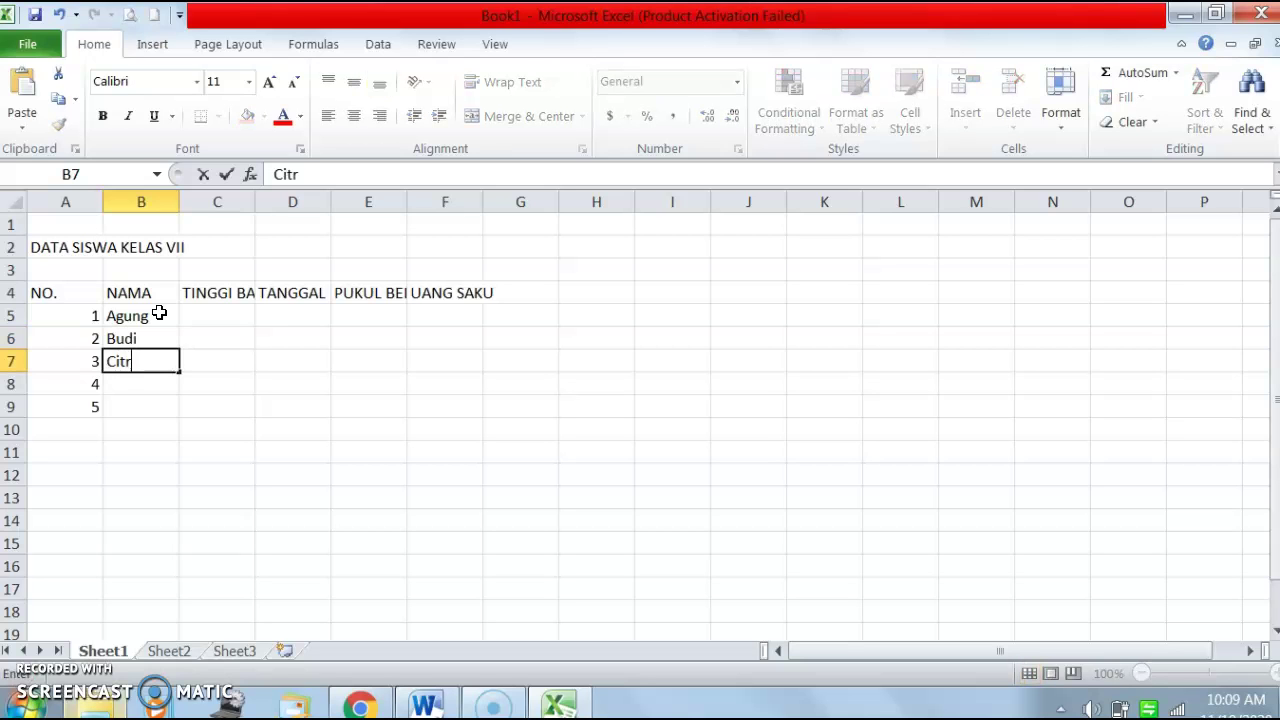
key(Return)
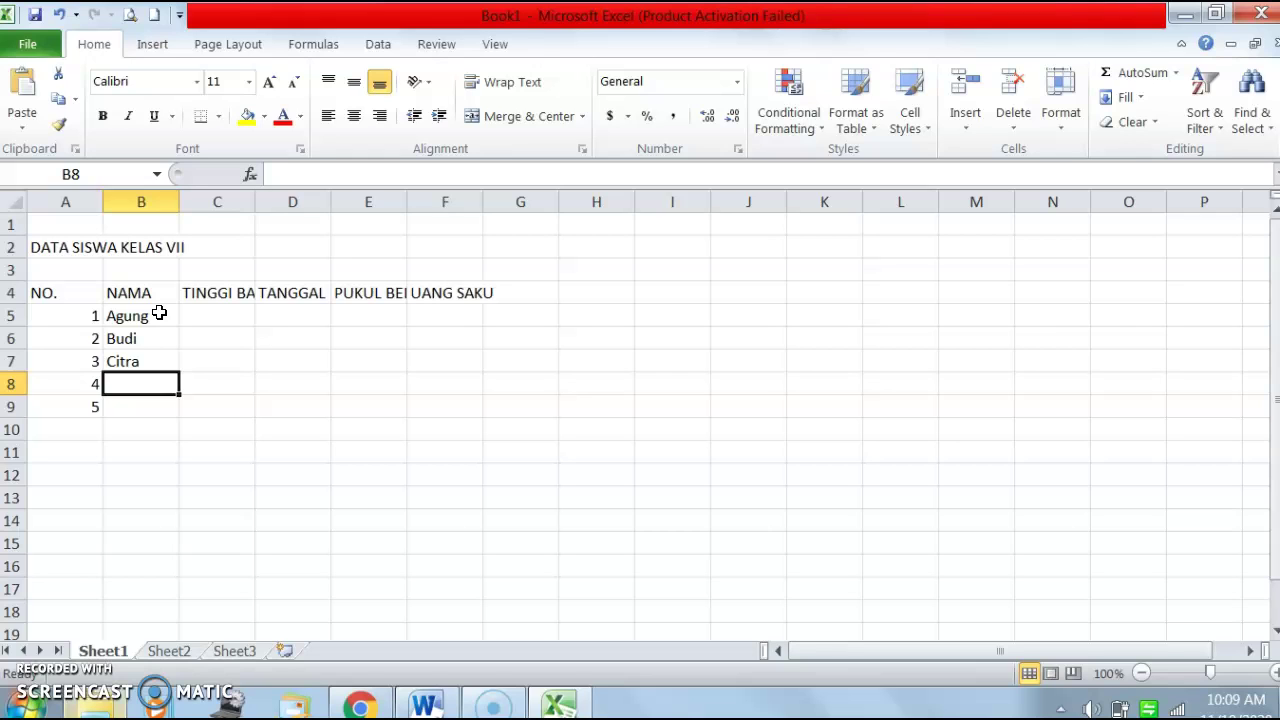
text(Diana)
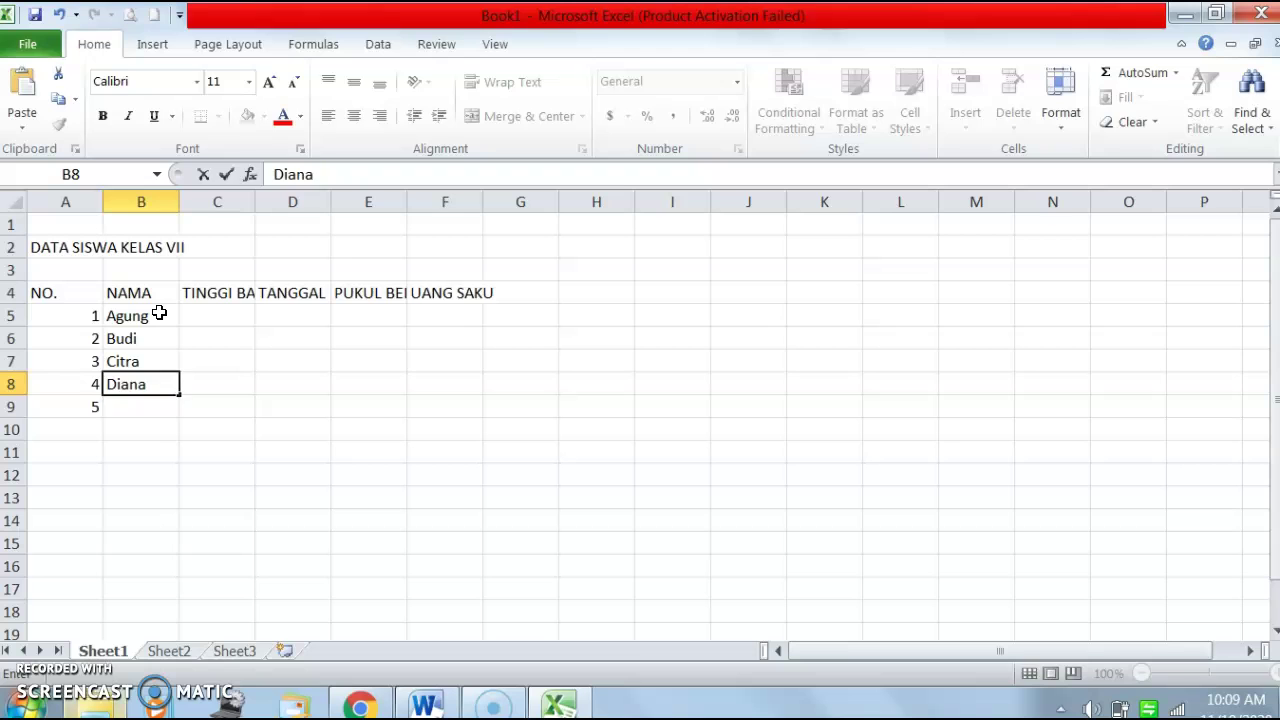
key(Return)
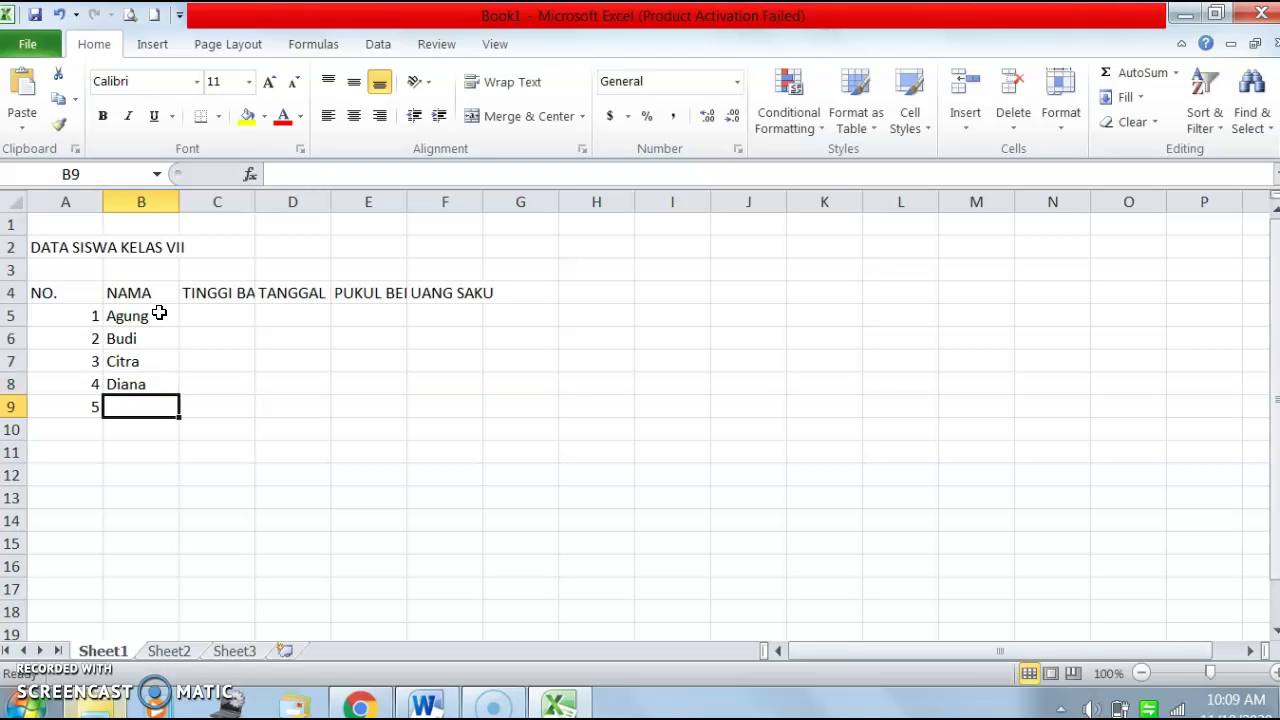
text(Epul)
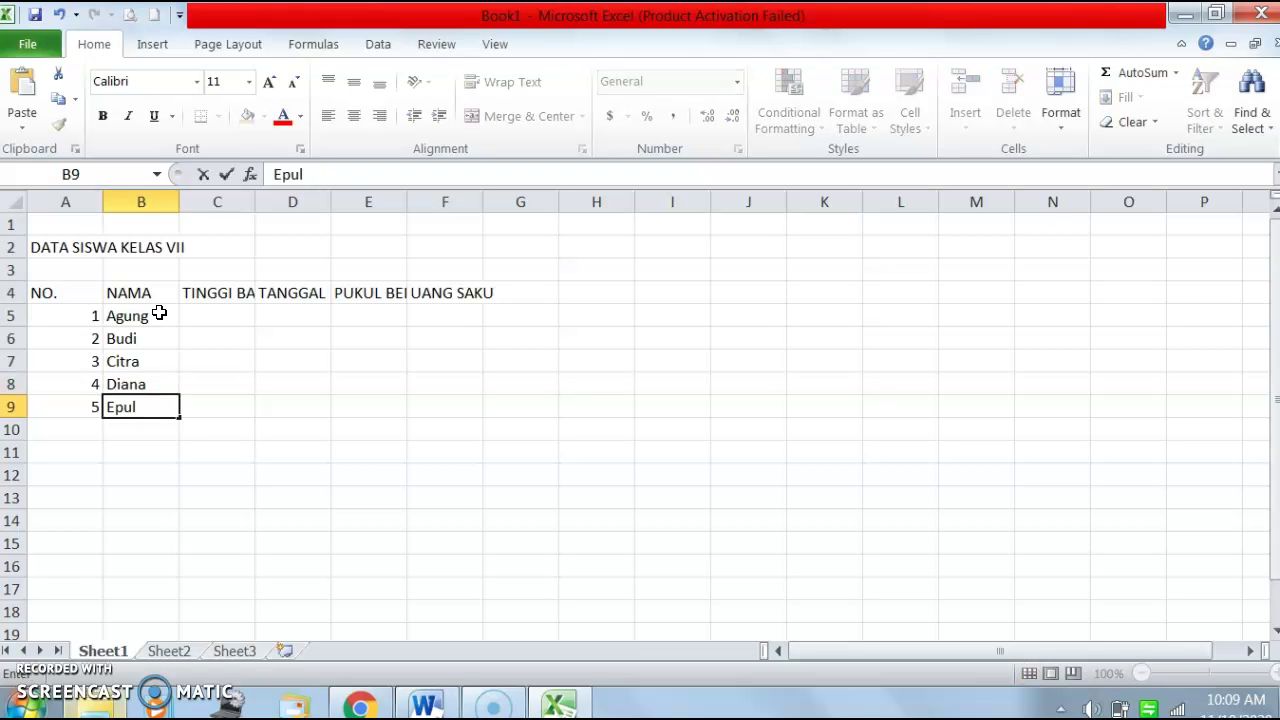
key(Return)
Enter the heights 155, 157 and 150 for the first three students in C5 to C7
click(224, 318)
text(155)
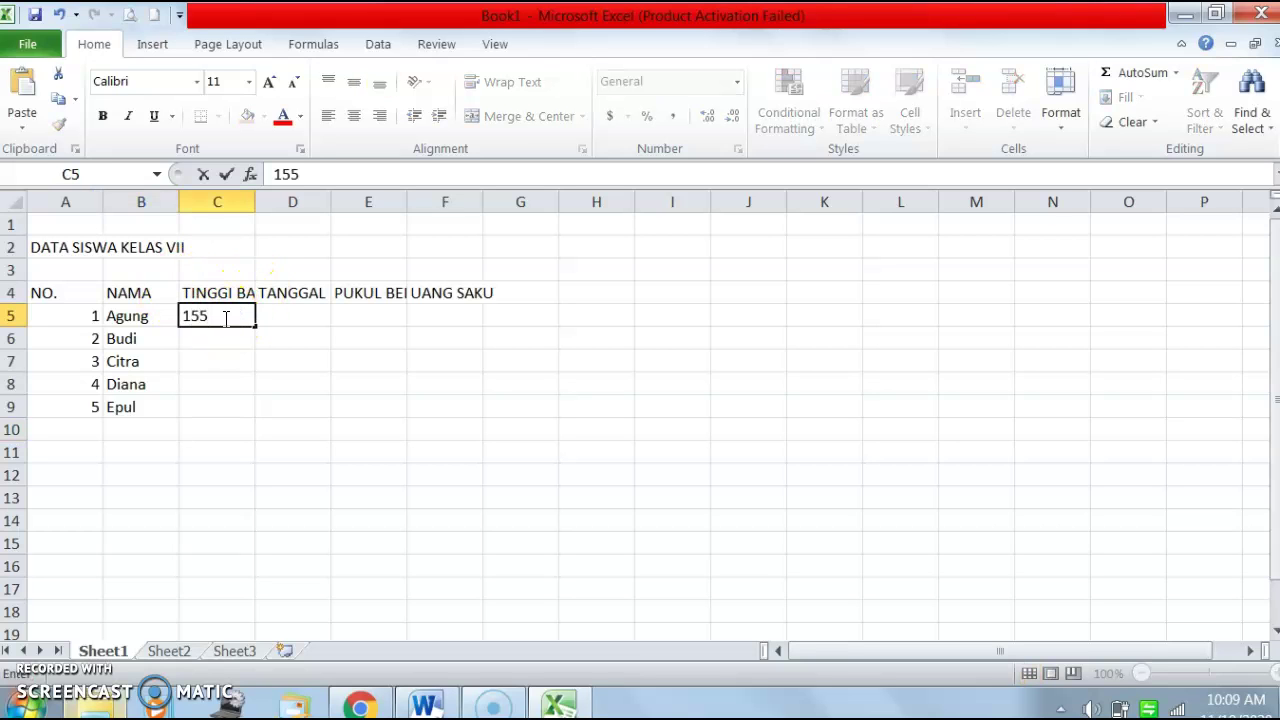
key(Return)
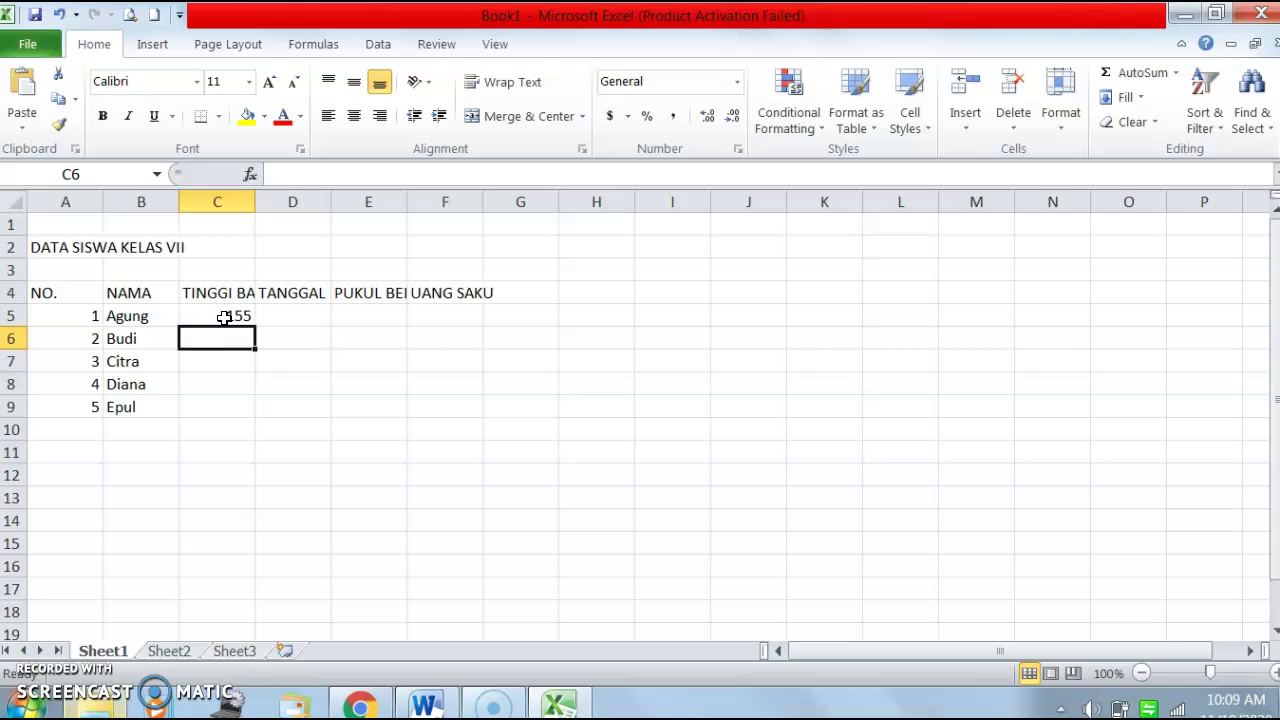
text(157)
key(Return)
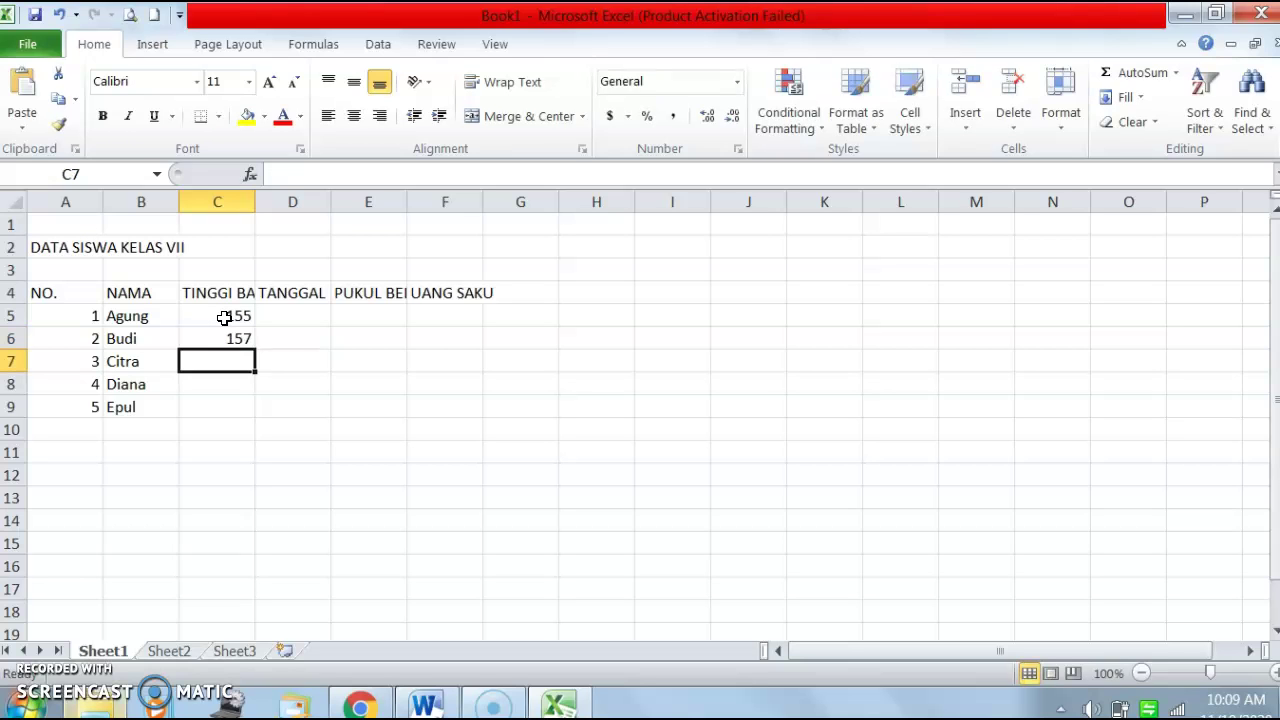
text(150)
key(Return)
Enter the heights 155 in C8 and 150 in C9 for the last two students
click(211, 316)
click(203, 337)
click(208, 315)
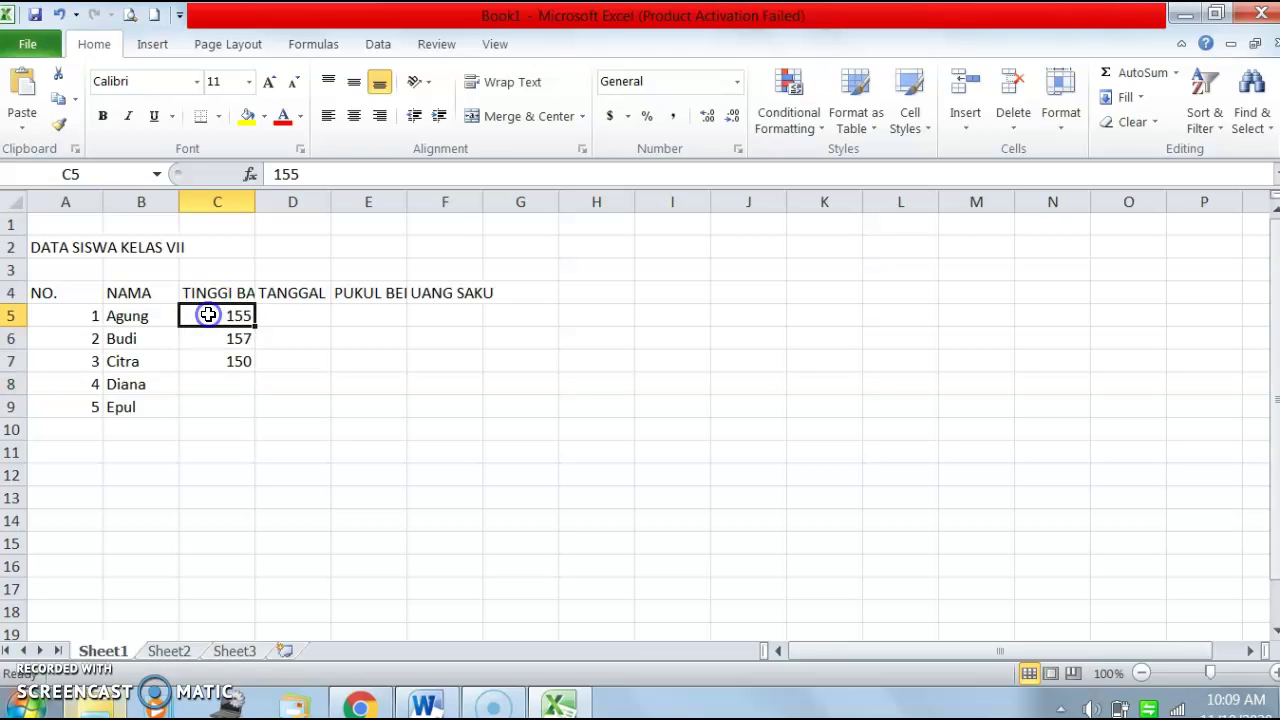
click(229, 384)
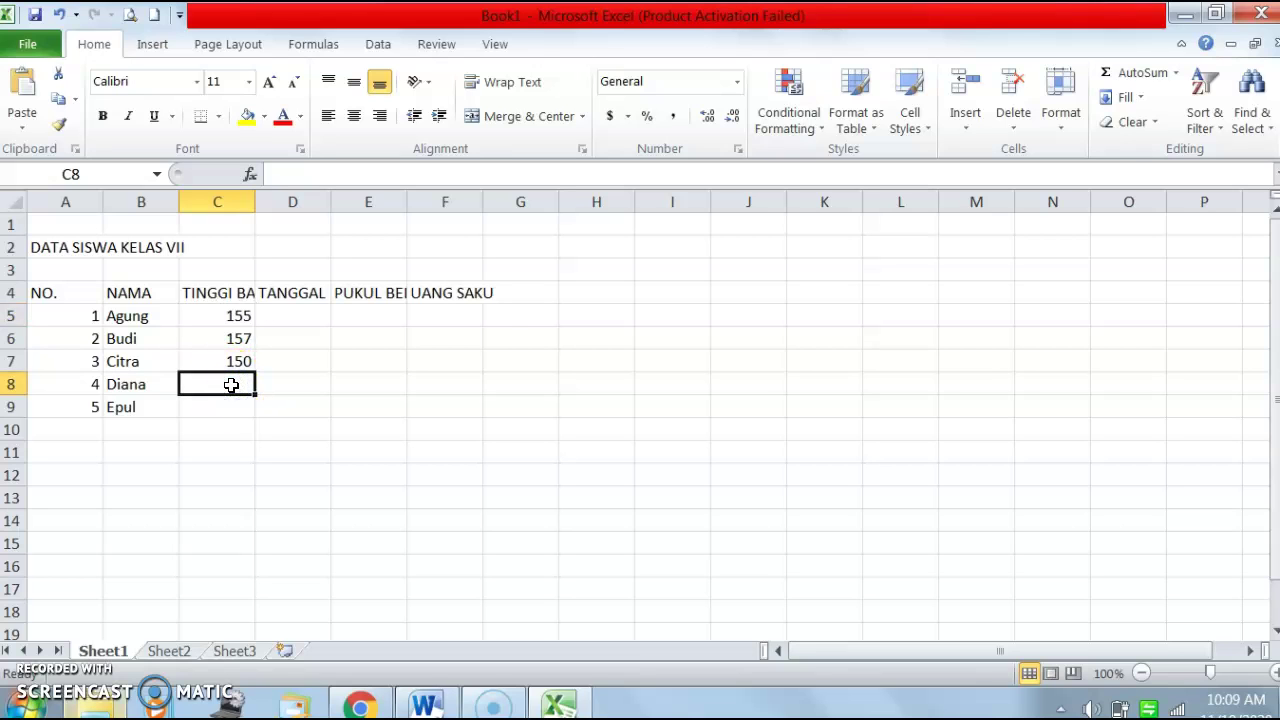
text(155)
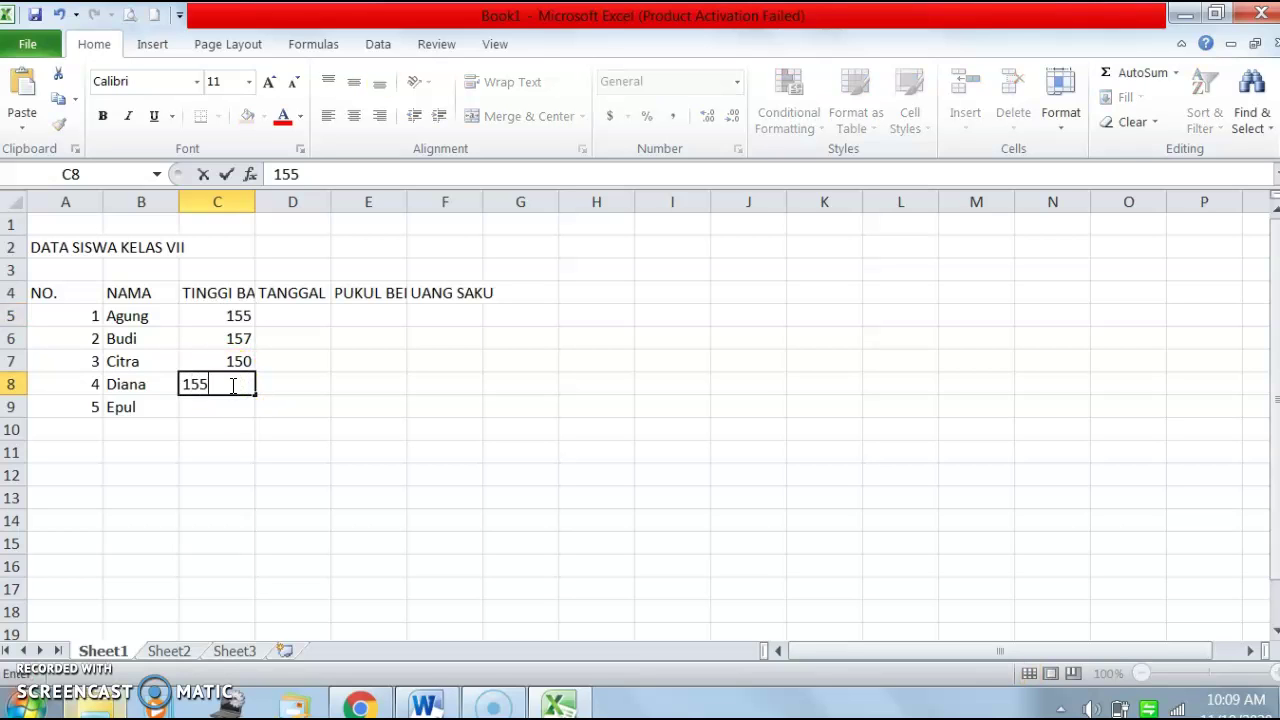
key(Return)
text(150)
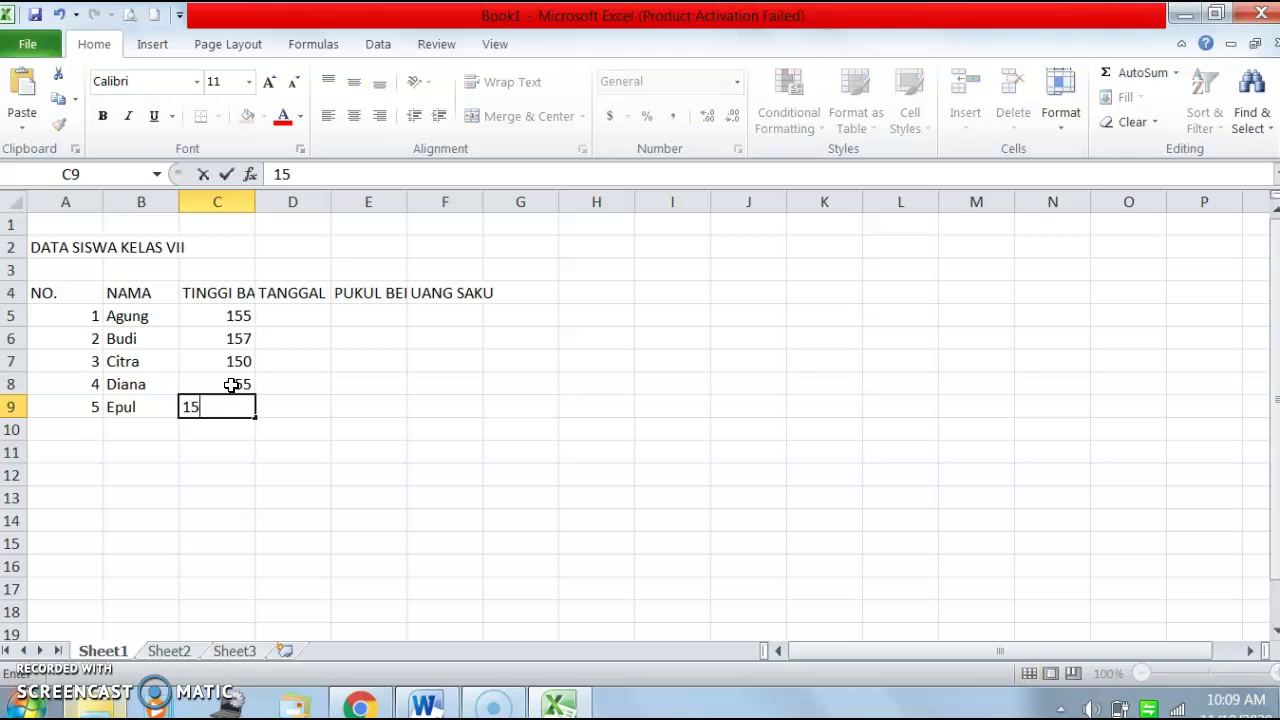
Enter the first two students' birth dates in D5 and D6 as day, abbreviated English month and two-digit year
click(310, 313)
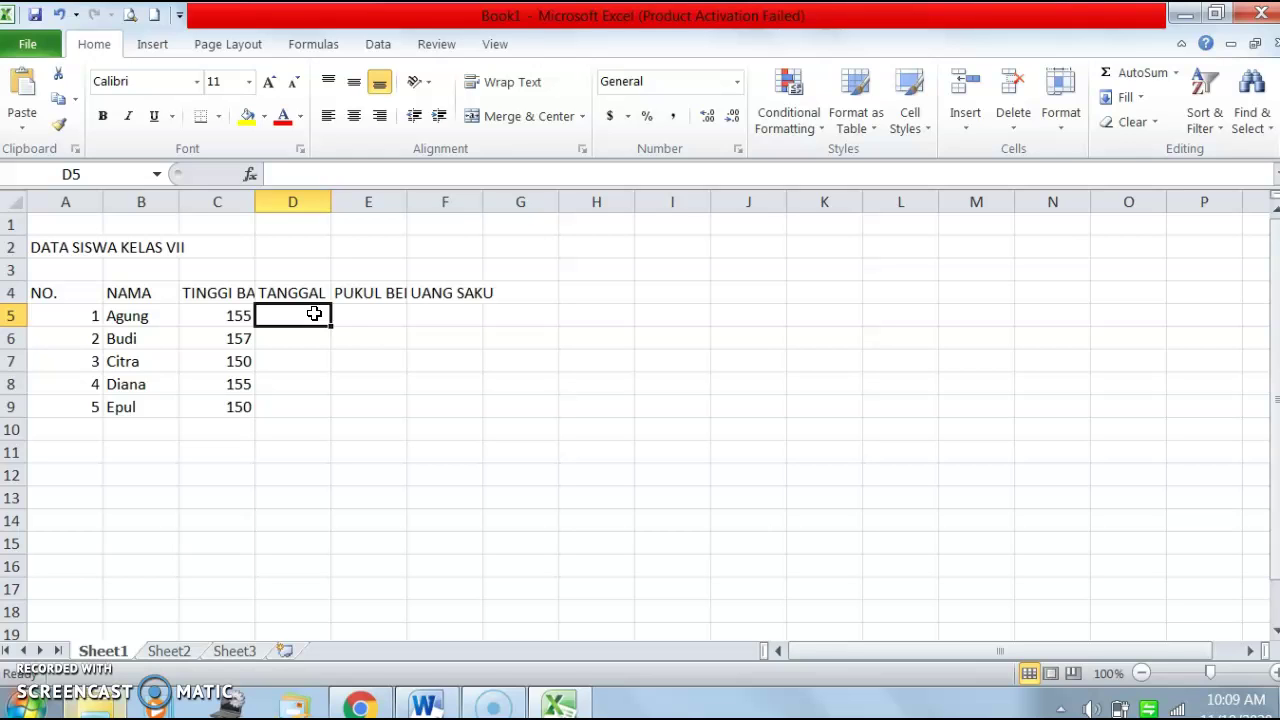
text(14)
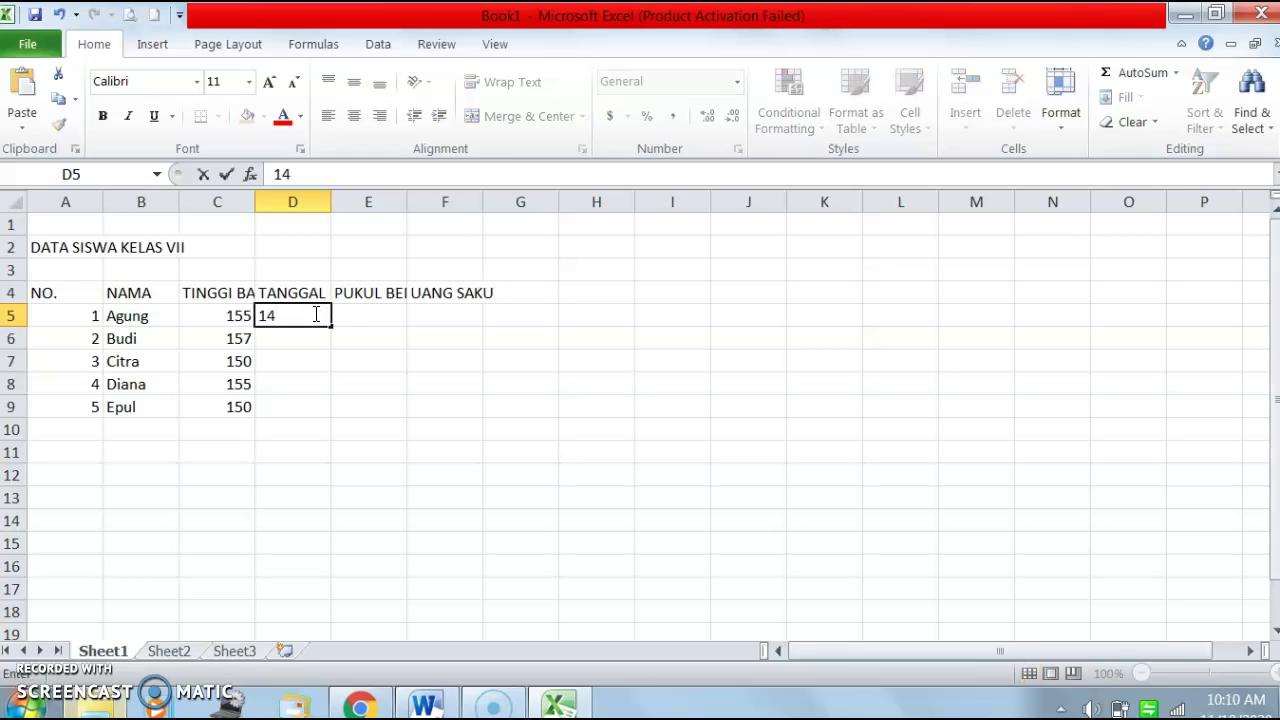
key(BackSpace)
key(BackSpace)
text(14 apr 07)
key(Return)
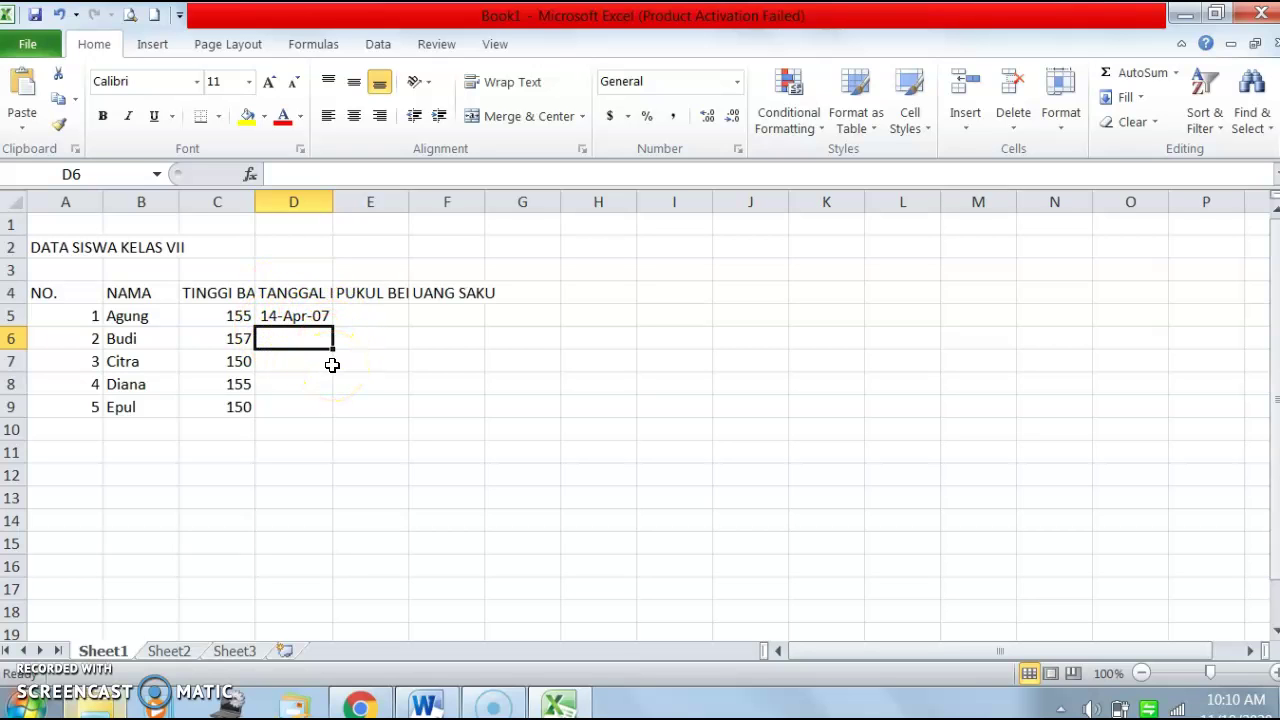
text(20 dec)
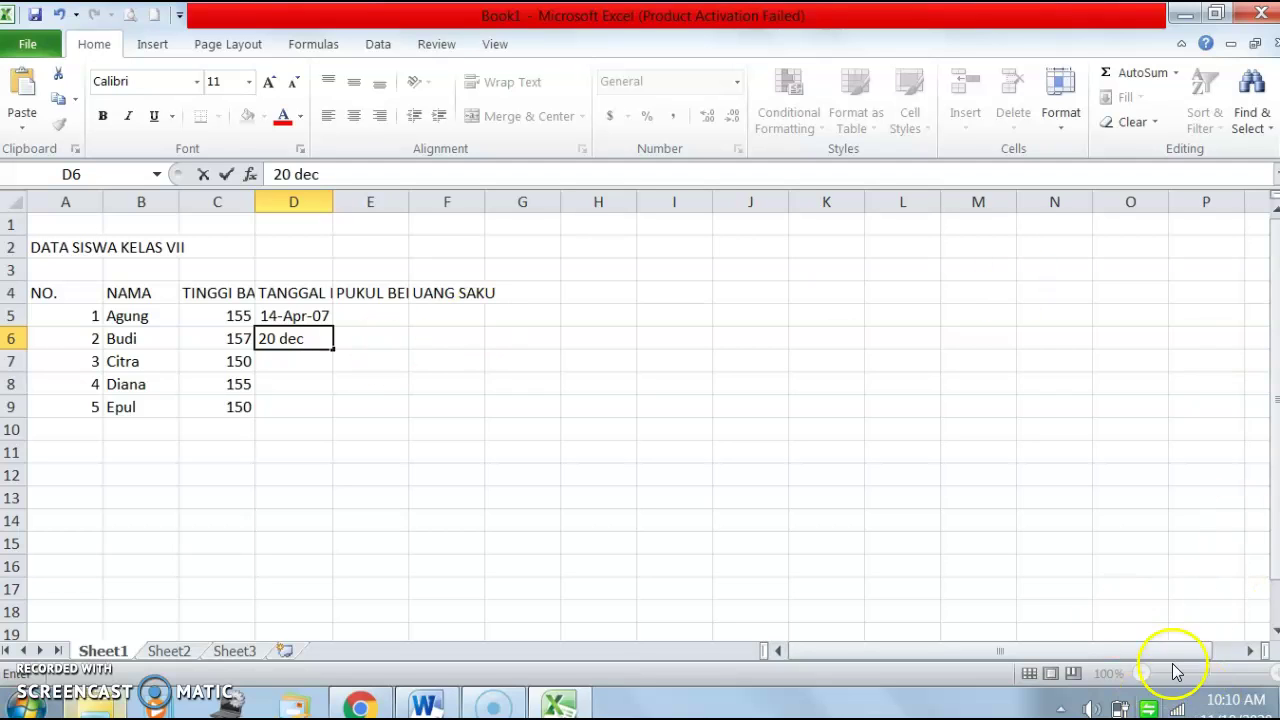
text(08)
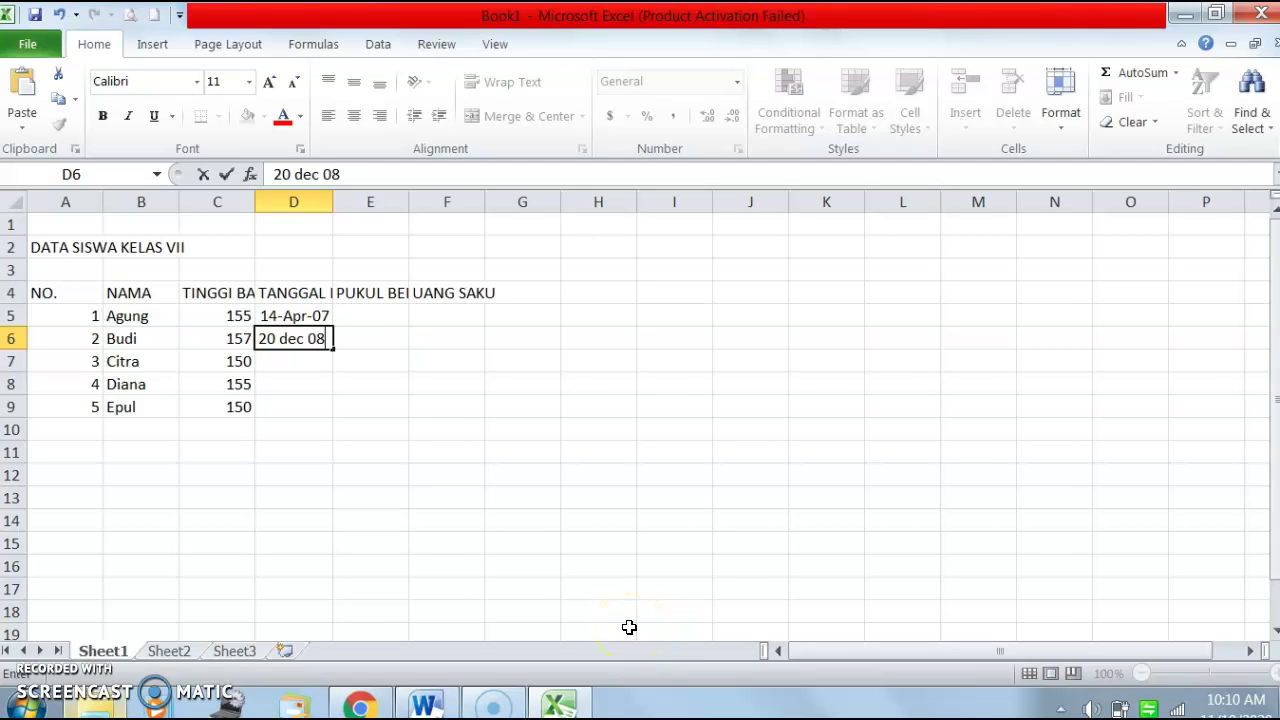
key(Return)
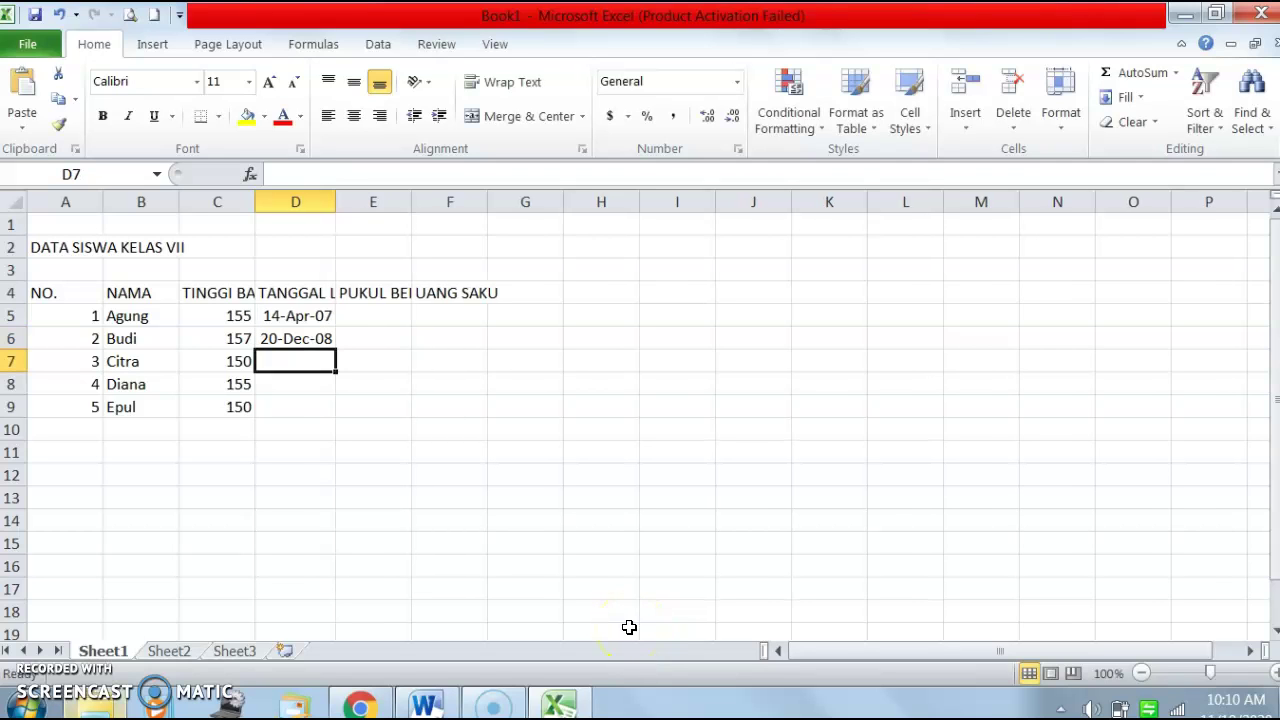
Enter the third and fourth students' birth dates in D7 and D8 in the same day-month-year form
text(7 j)
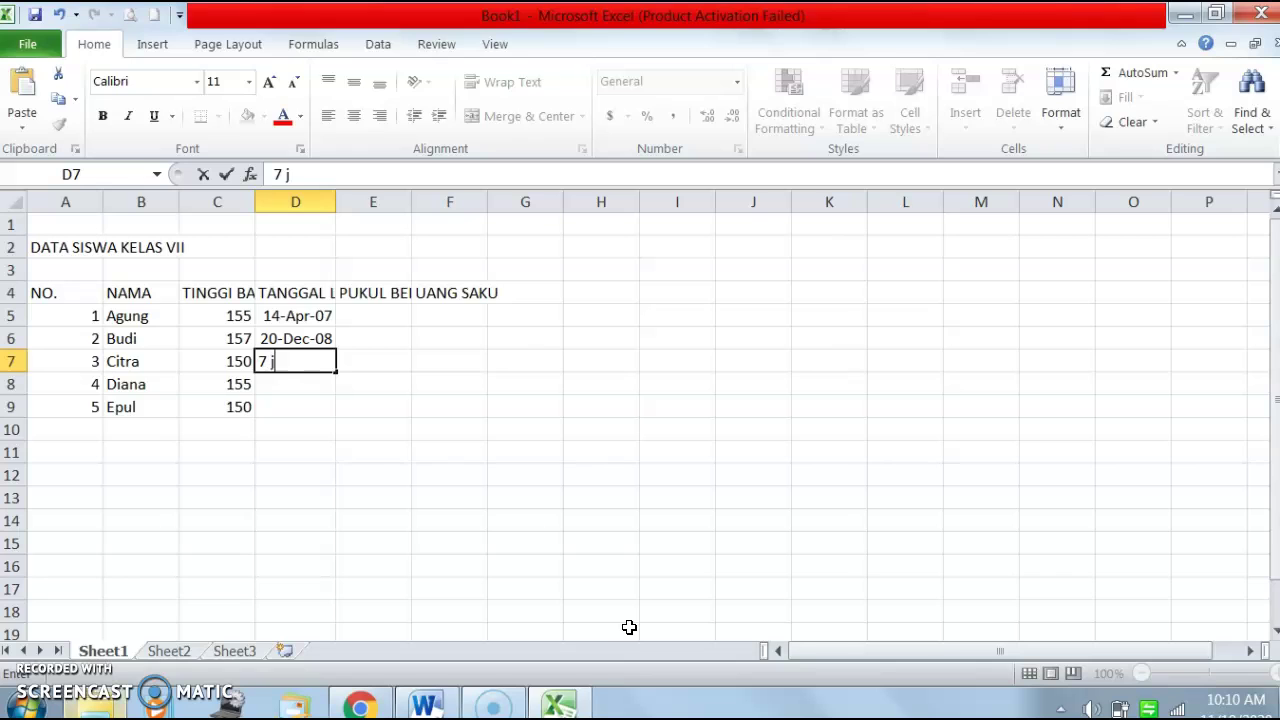
text(an 08)
key(Return)
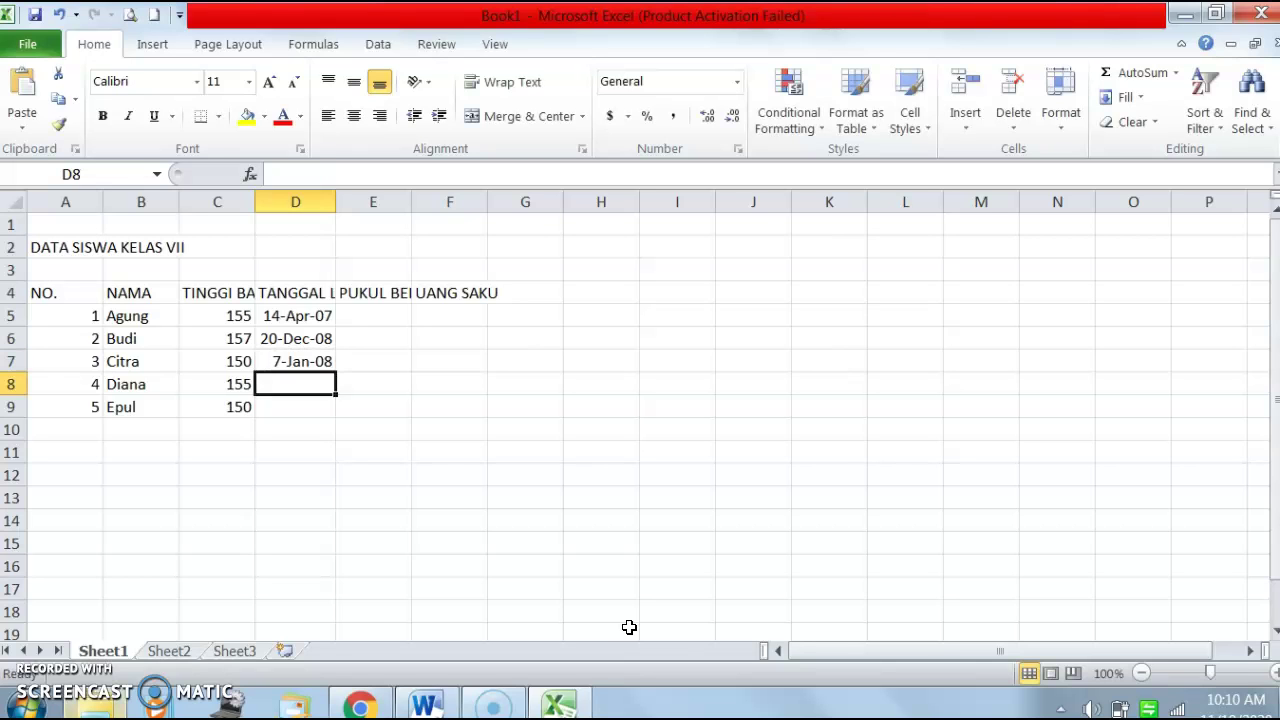
text(8 mar)
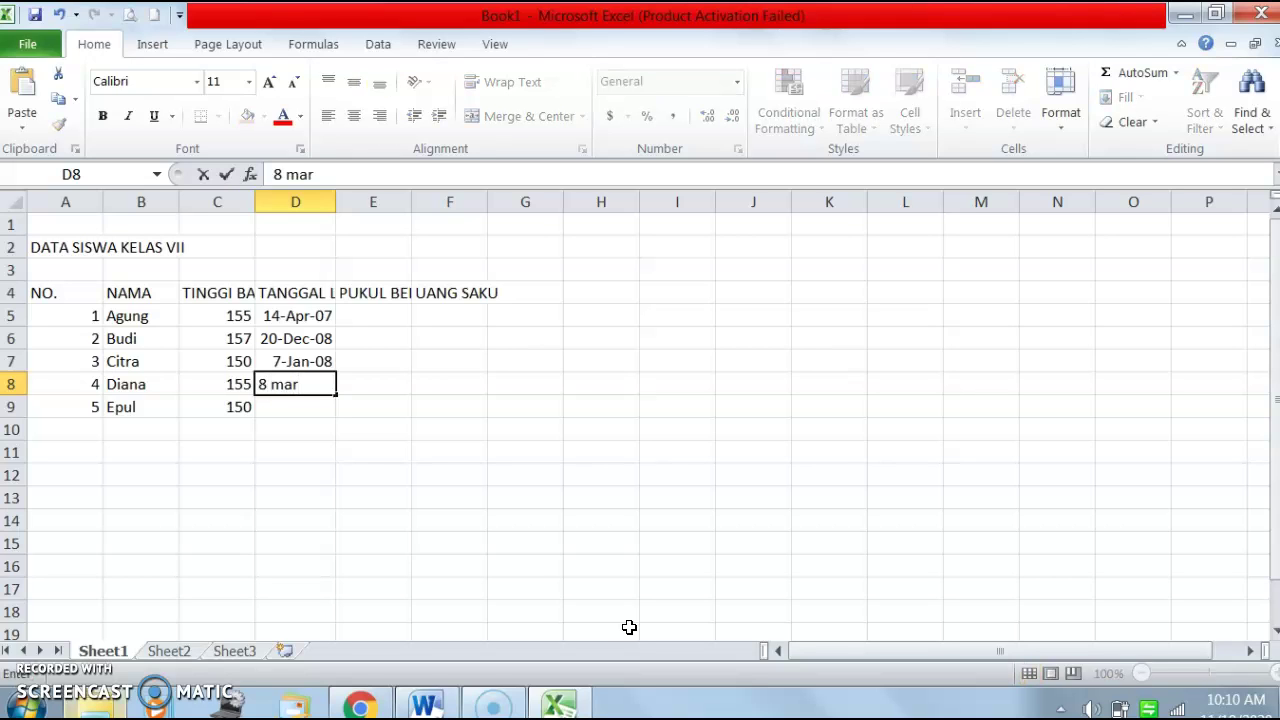
text( 08)
key(Return)
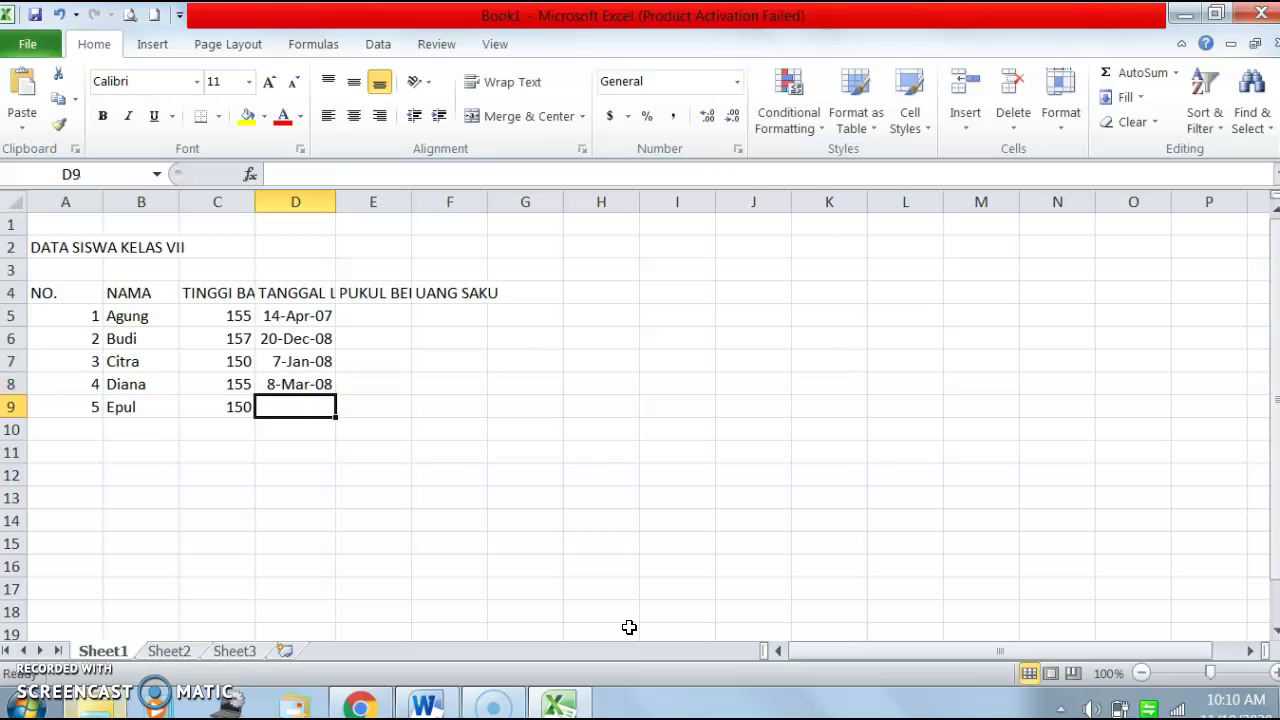
Enter the fifth student's birth date in D9 as day, abbreviated English month and two-digit year
text(10 sep)
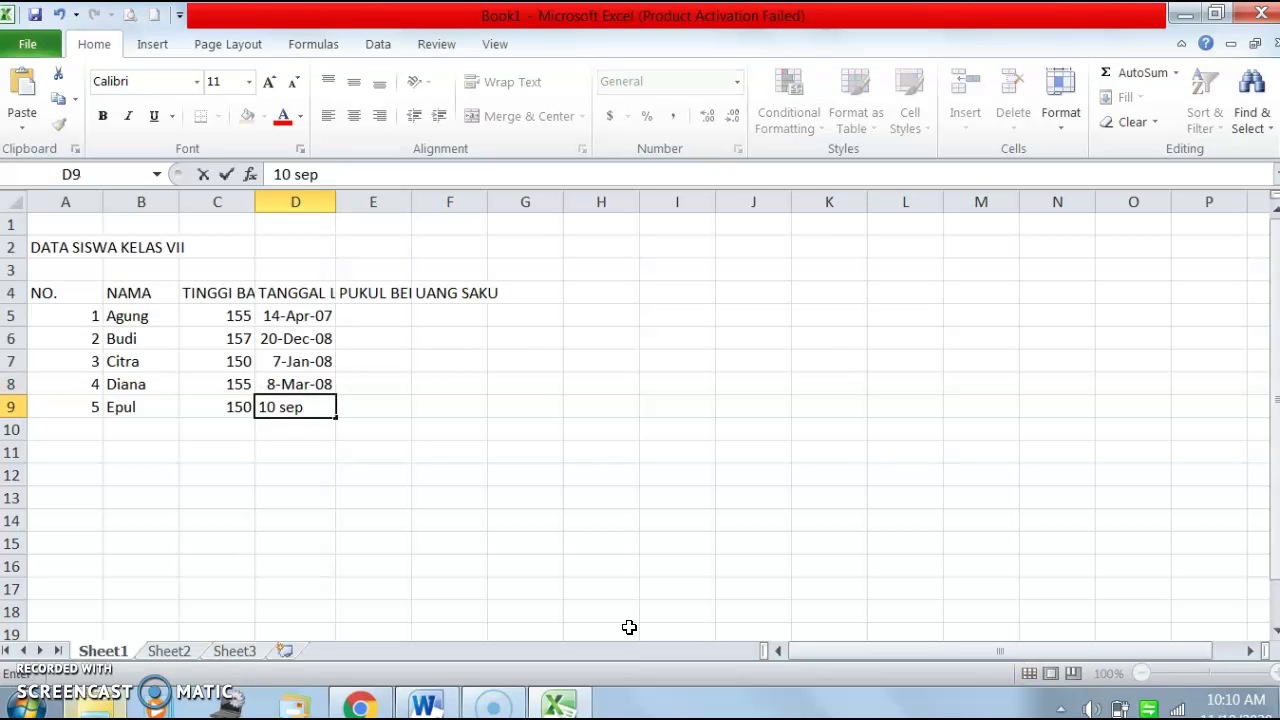
text( 07)
key(Return)
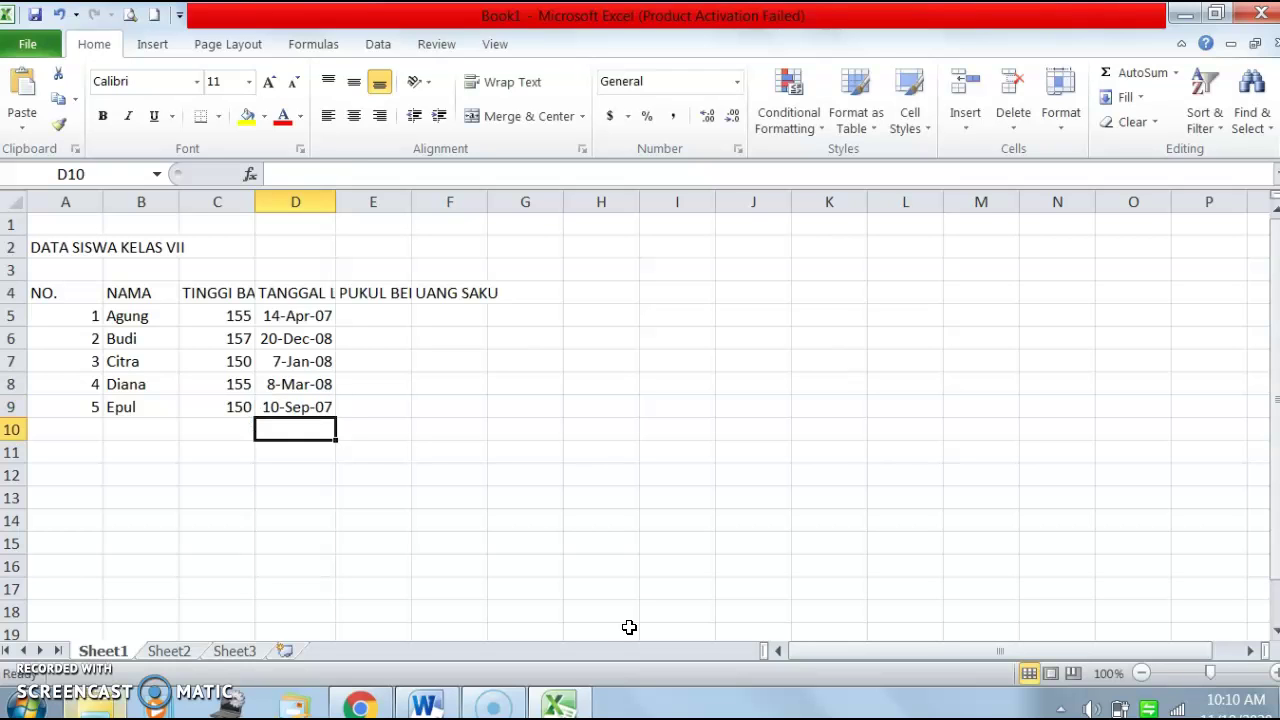
Enter the departure times 6:00 in E5 and 5:45 in E6 for the first two students
click(385, 315)
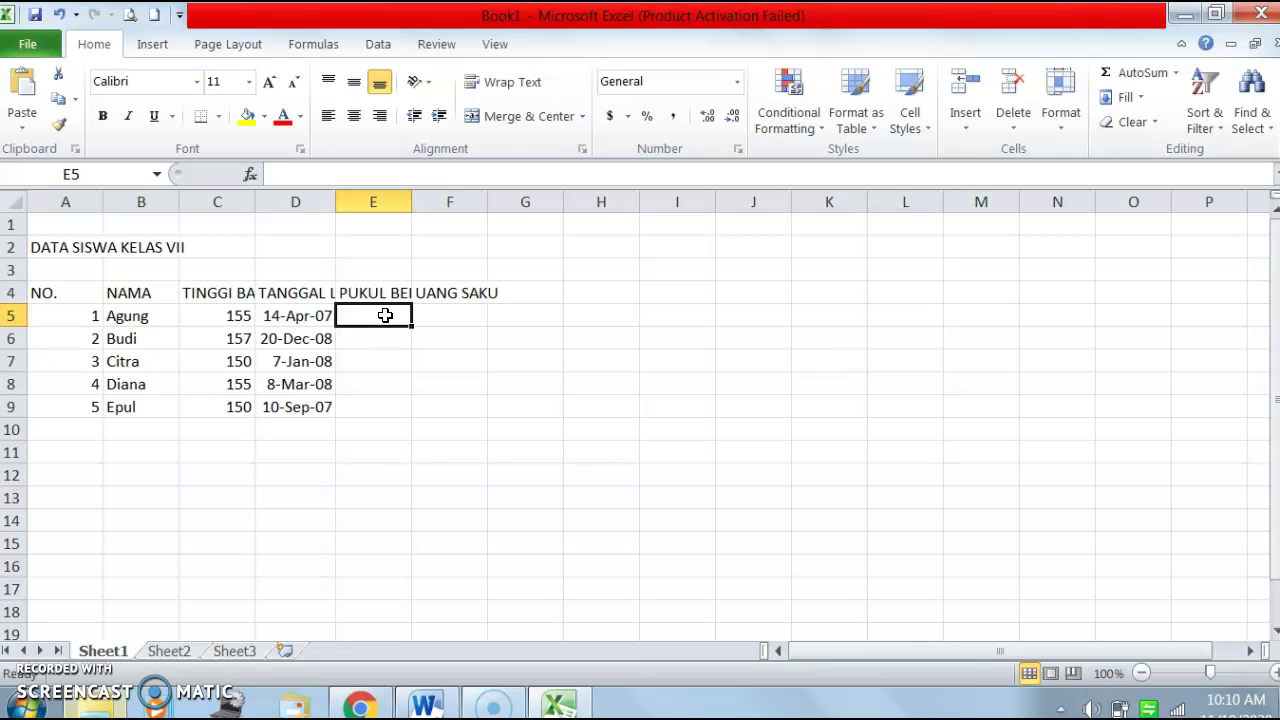
text(6:00)
key(Return)
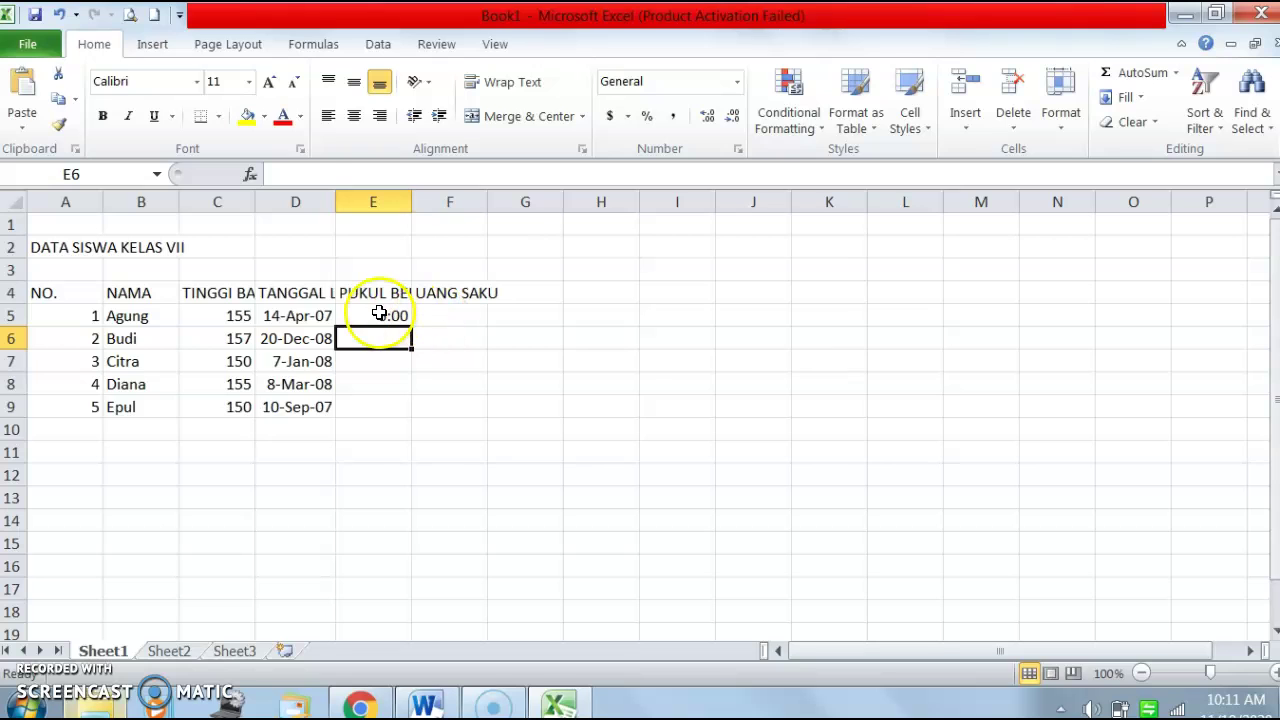
click(380, 313)
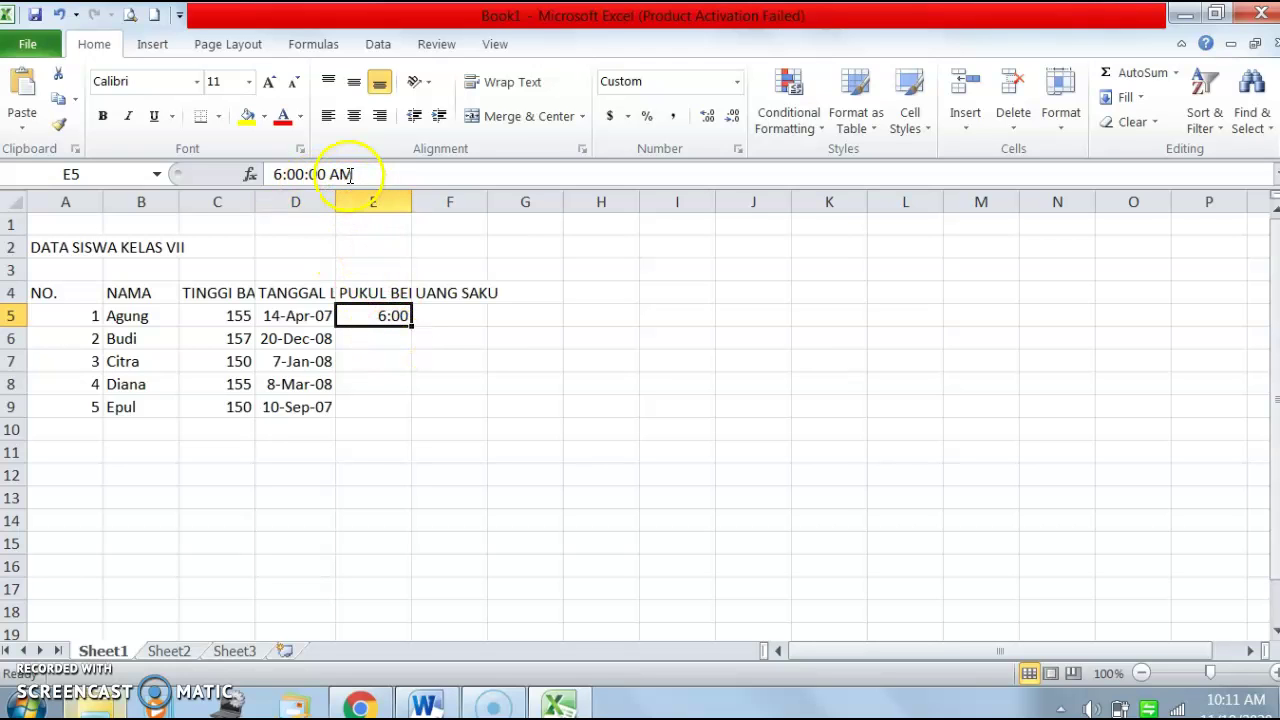
click(364, 338)
click(366, 316)
click(370, 338)
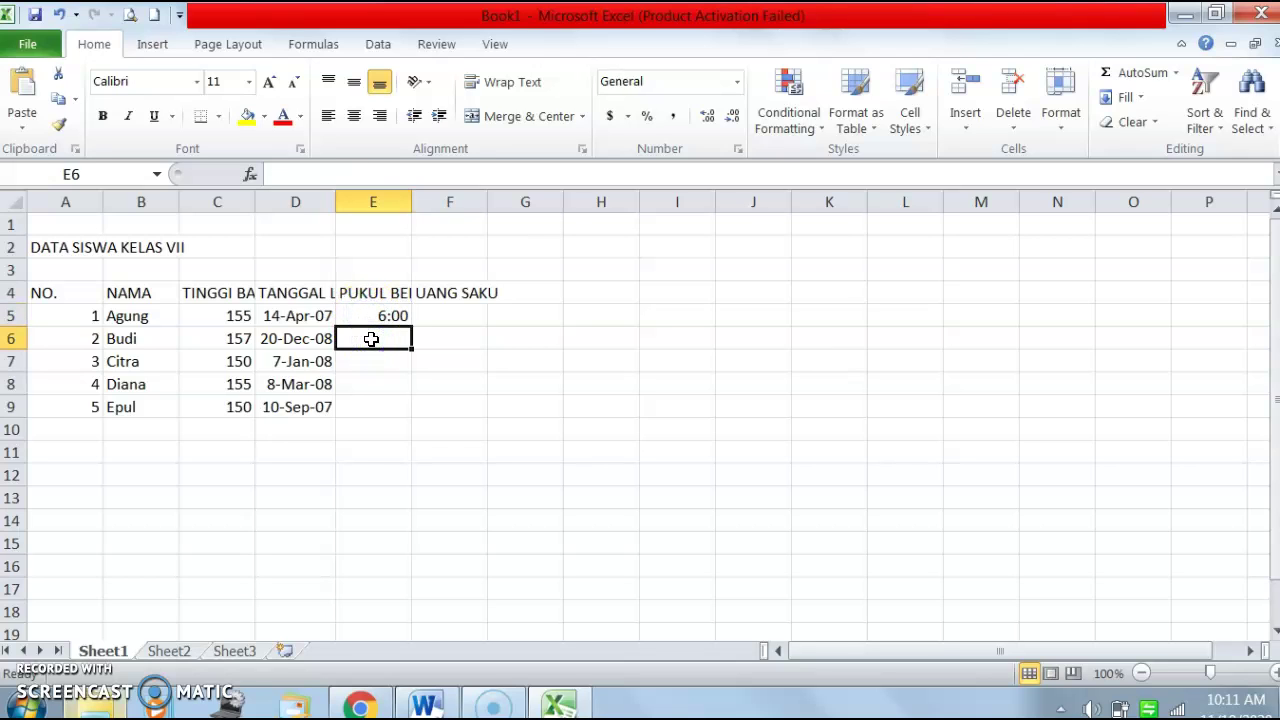
text(5:45)
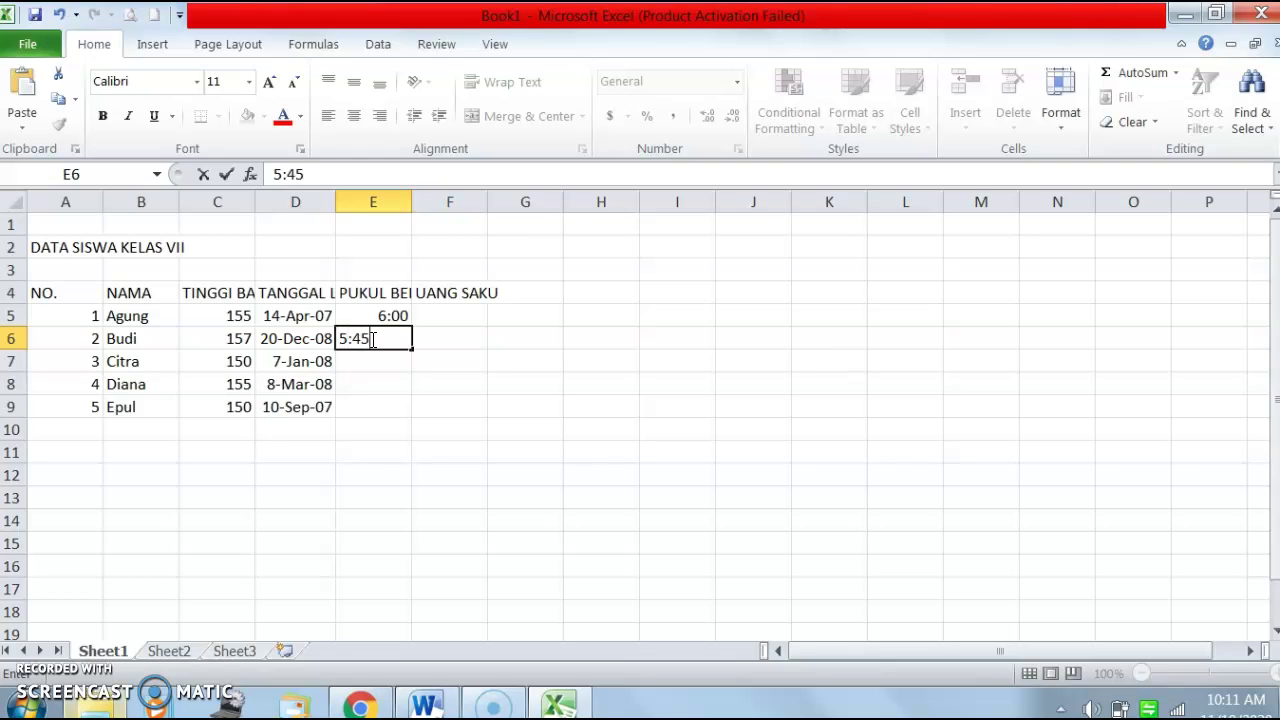
key(Return)
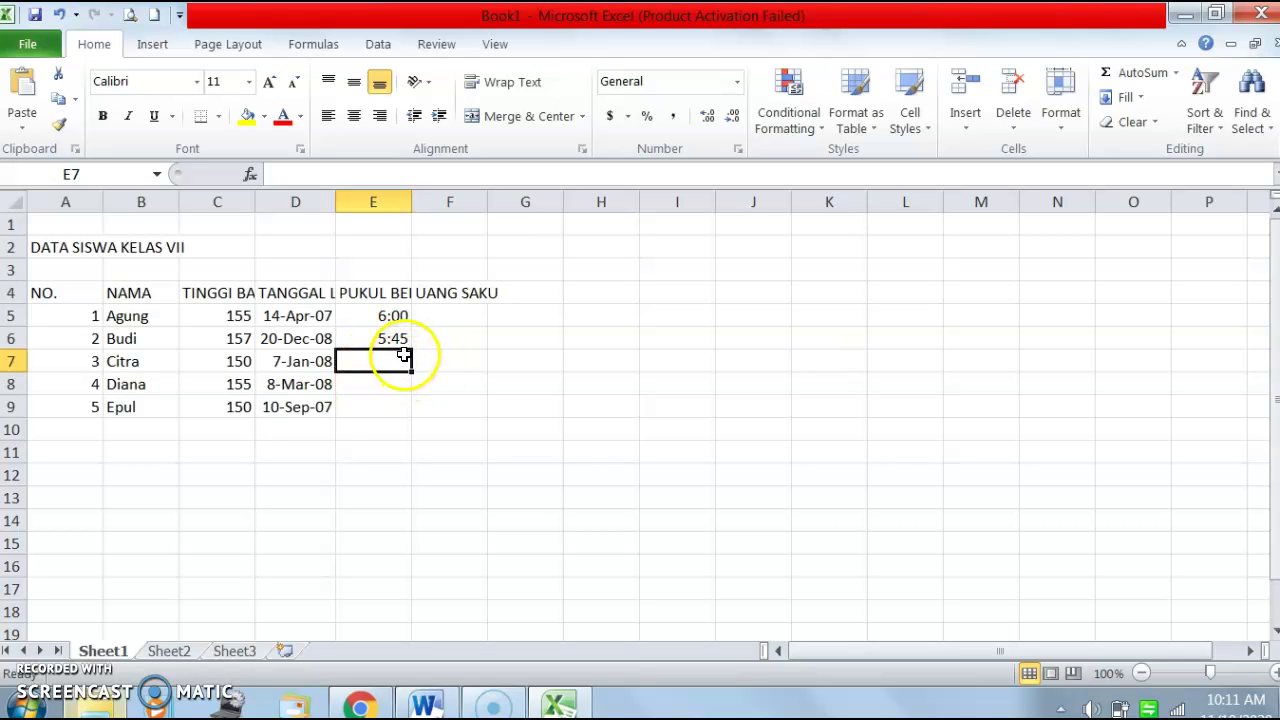
Try to fill the departure time from E6 down into E7, and clear the filled value from E7
click(395, 338)
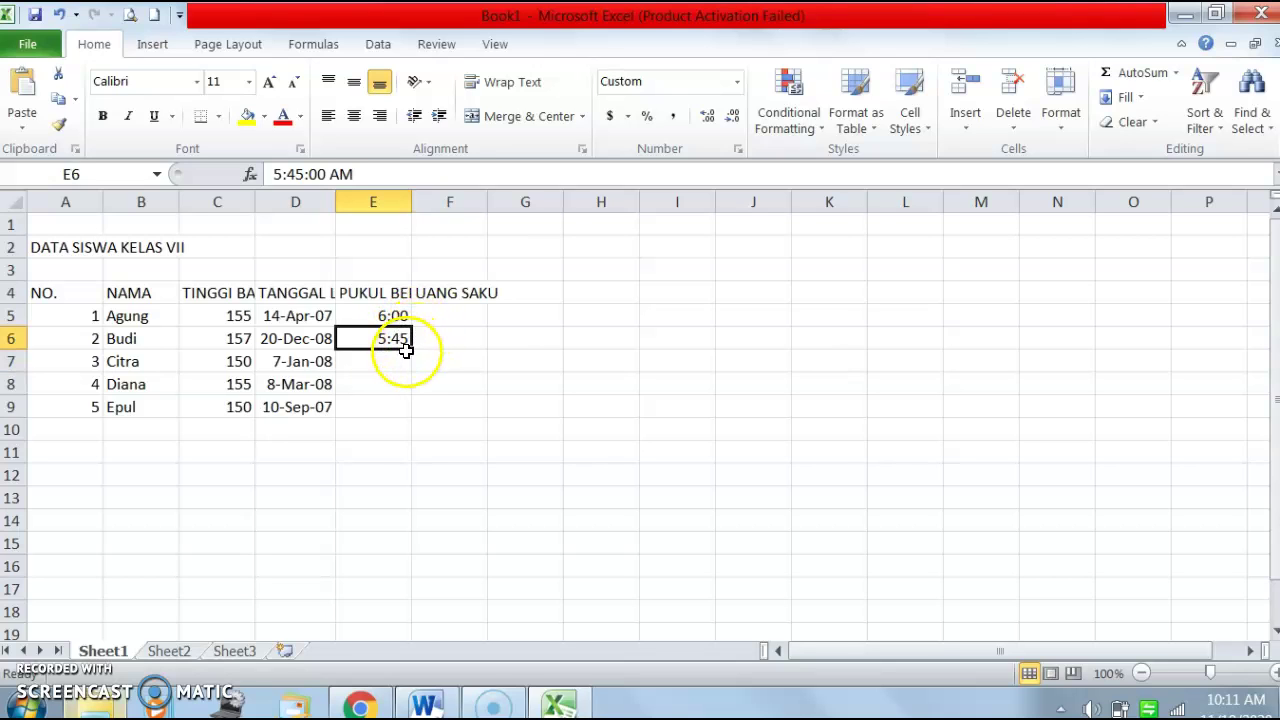
drag(410, 350, 407, 371)
click(391, 397)
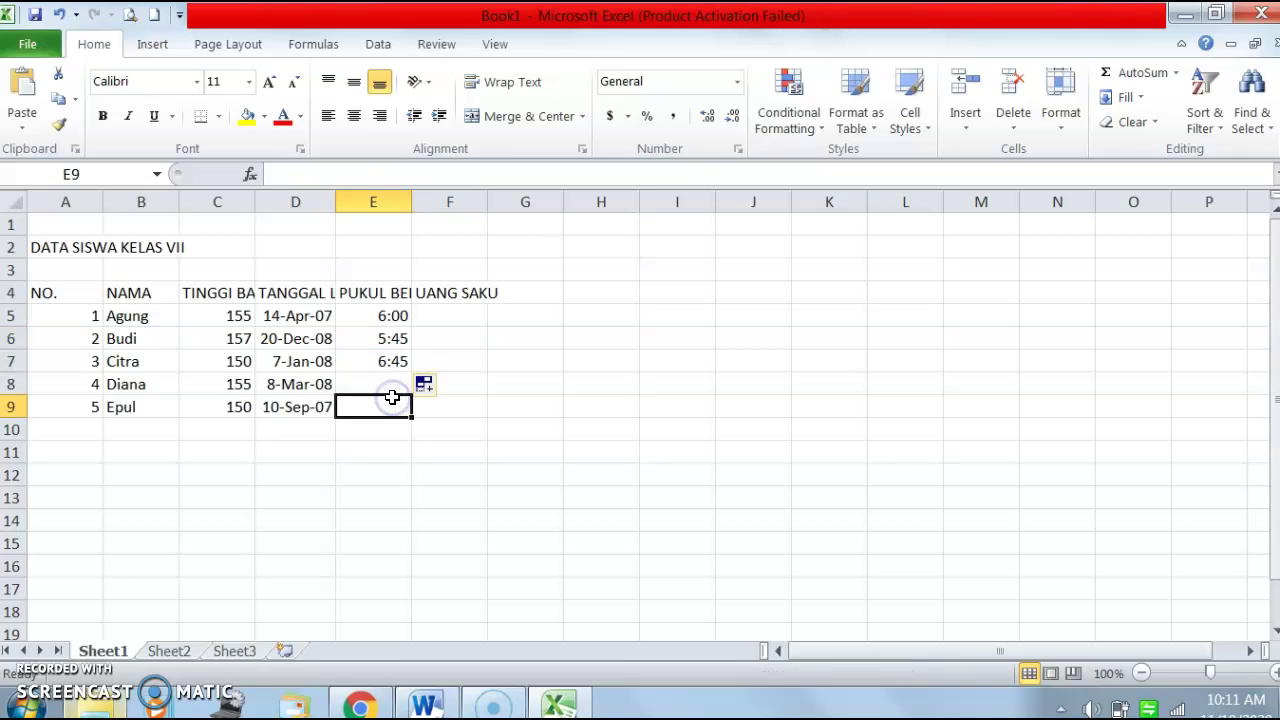
click(388, 362)
click(399, 340)
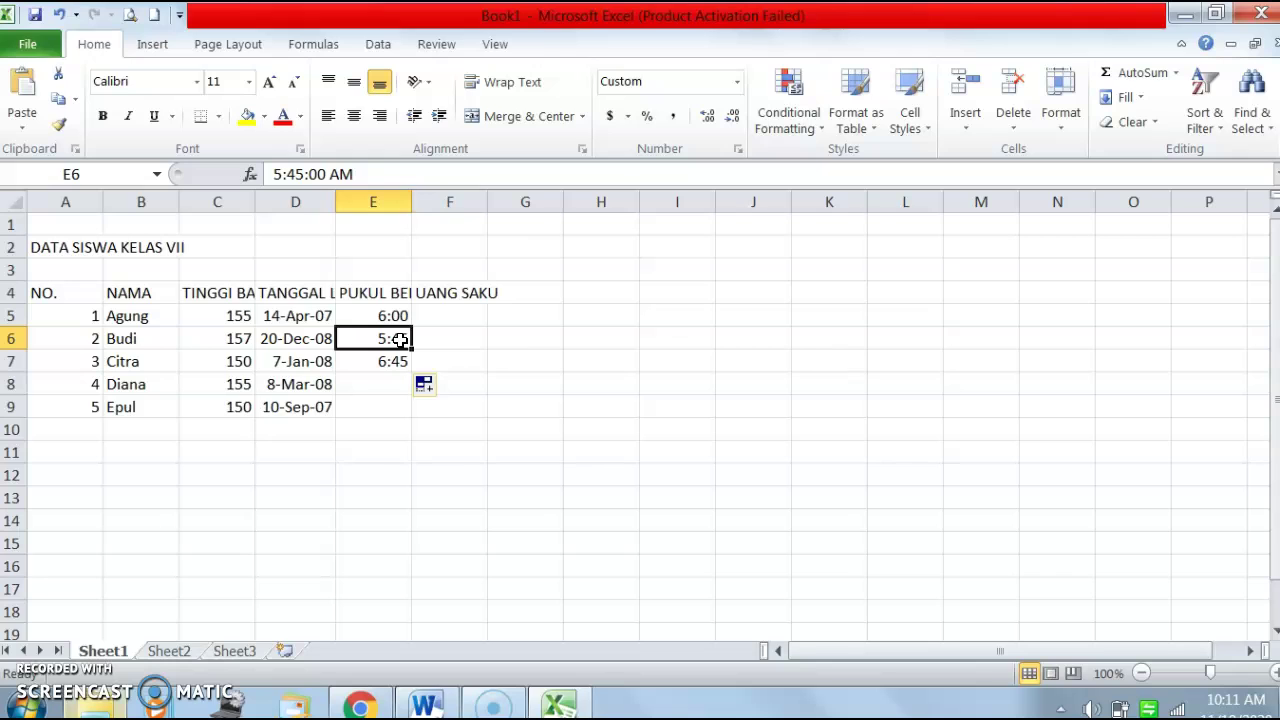
click(395, 361)
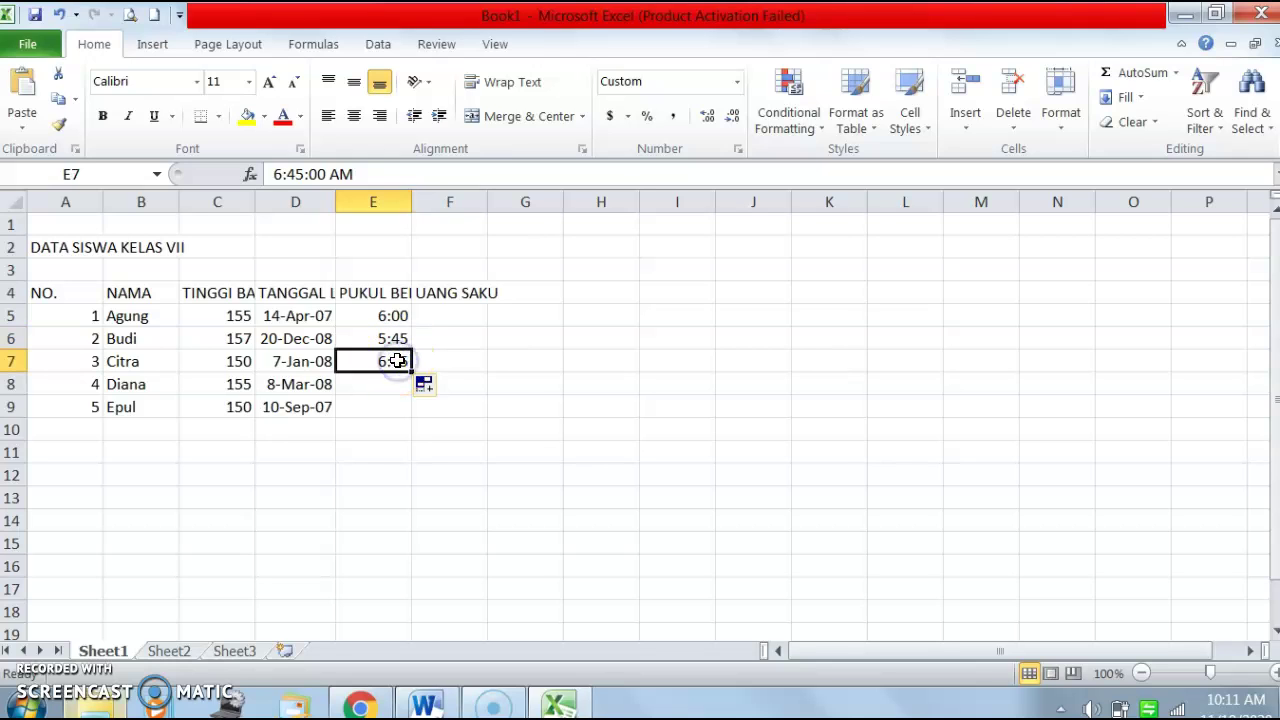
key(Delete)
Copy the second student's departure time from E6 and paste it into E7 for the third student
click(391, 338)
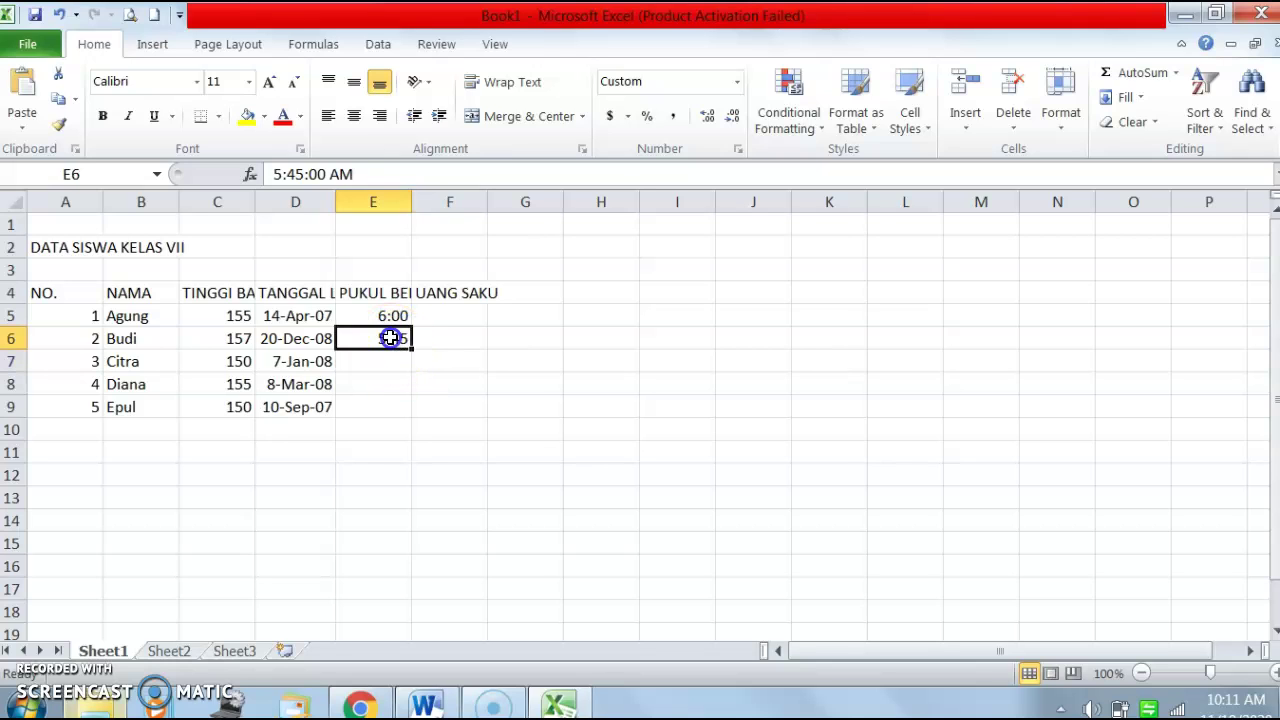
click(59, 103)
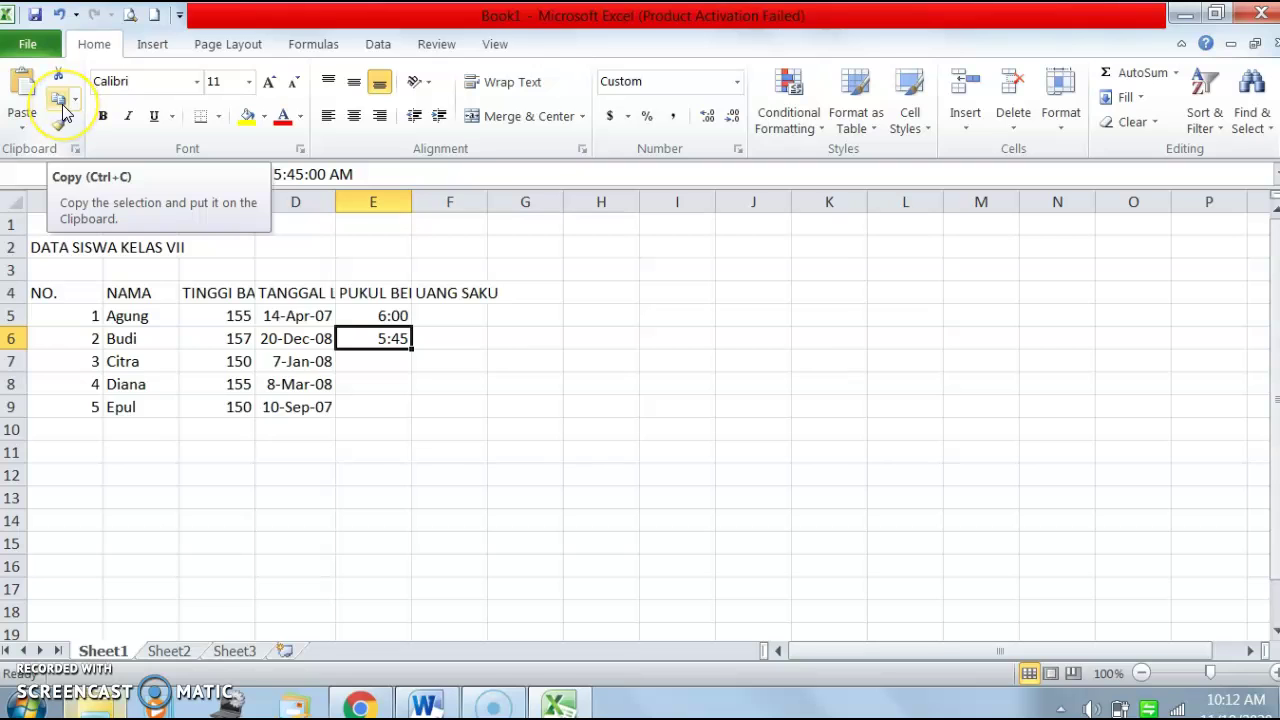
click(60, 100)
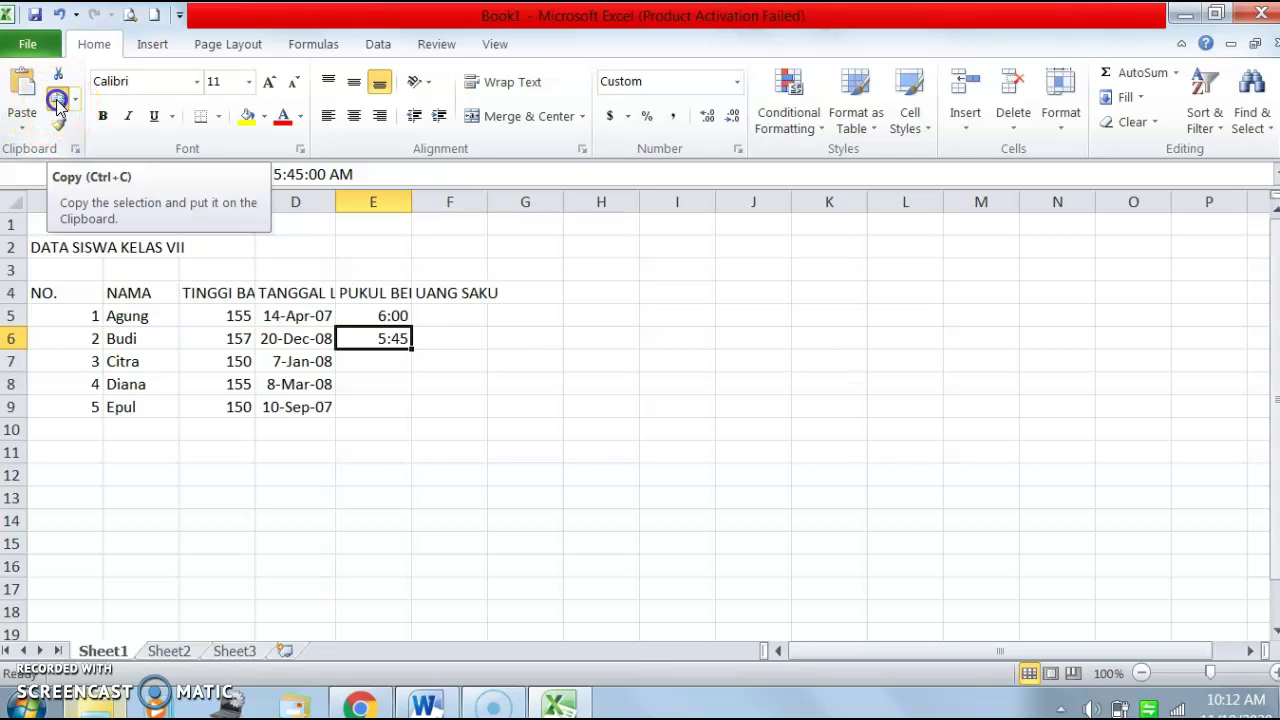
click(384, 363)
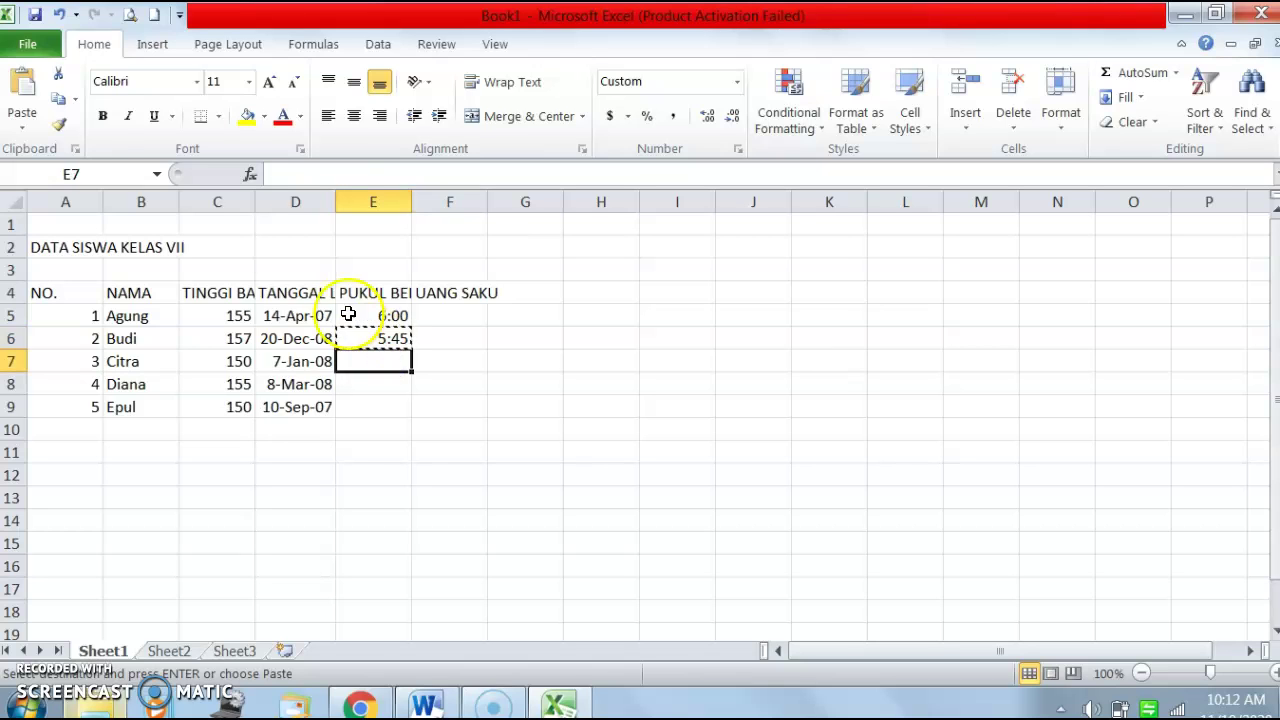
click(20, 95)
click(20, 95)
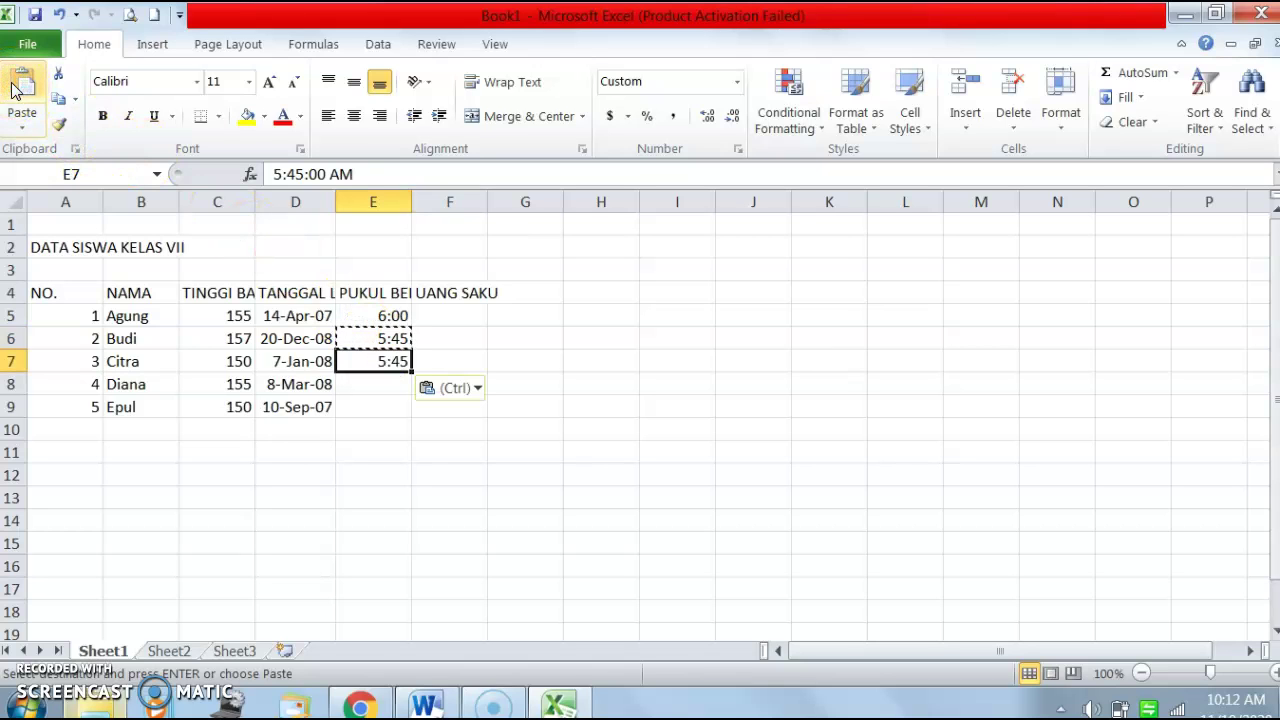
click(367, 465)
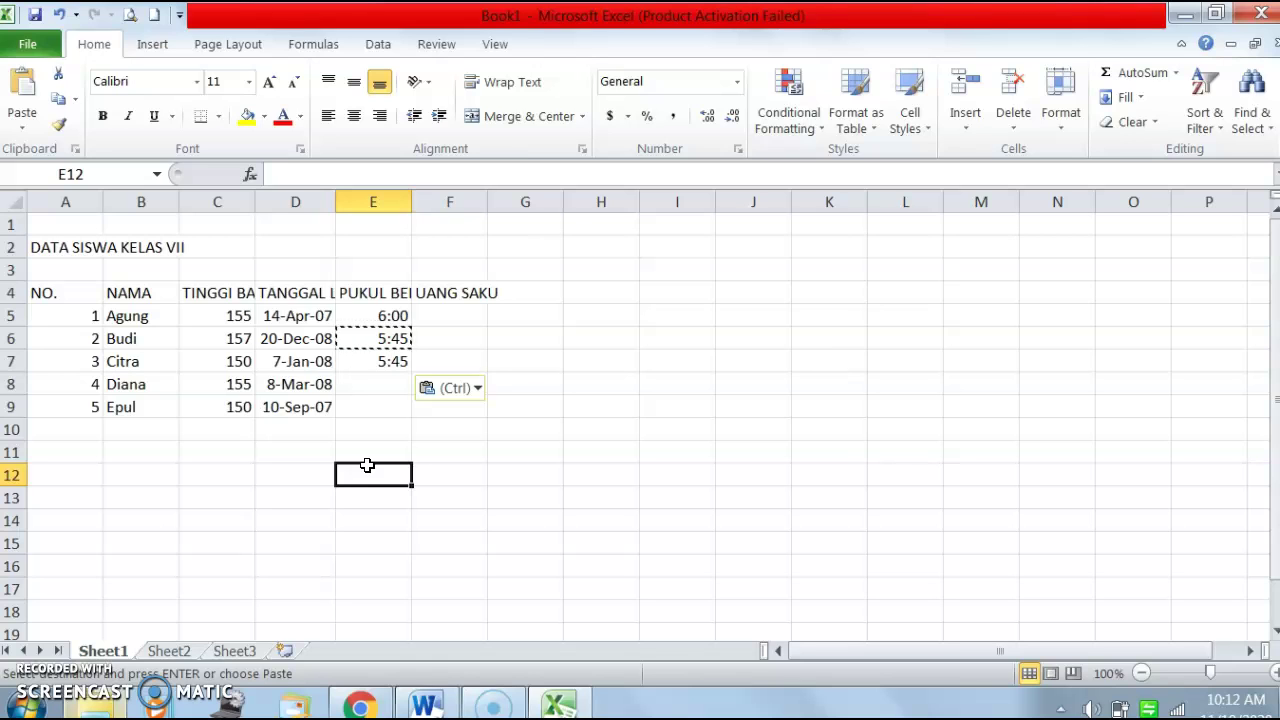
Enter the departure times 6:00 in E8 and 6:15 in E9 for the last two students
click(393, 378)
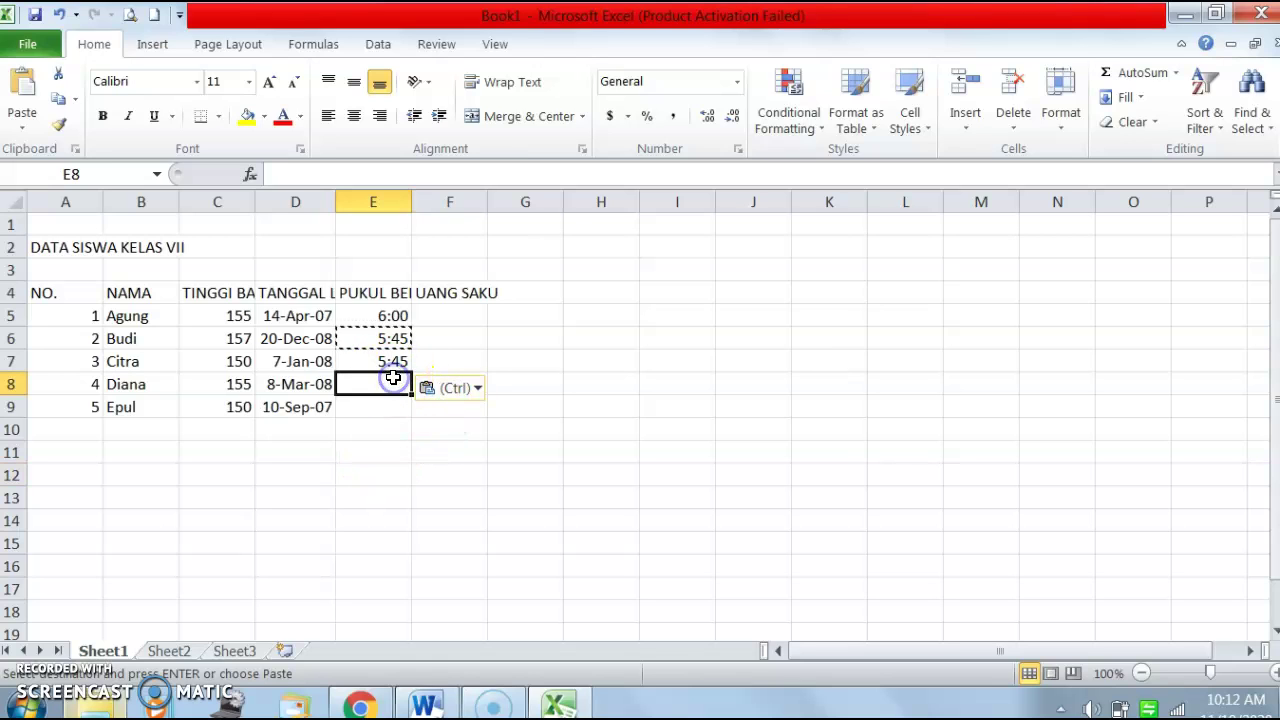
text(6:00)
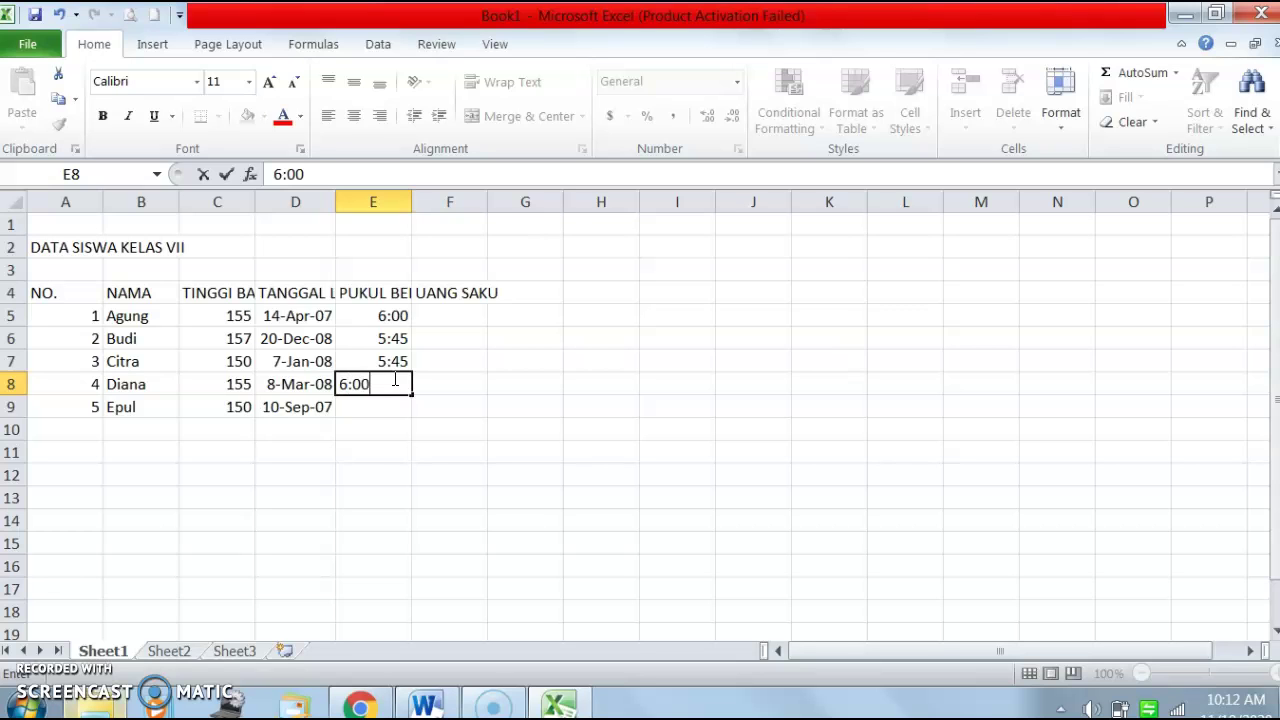
key(Return)
text(6)
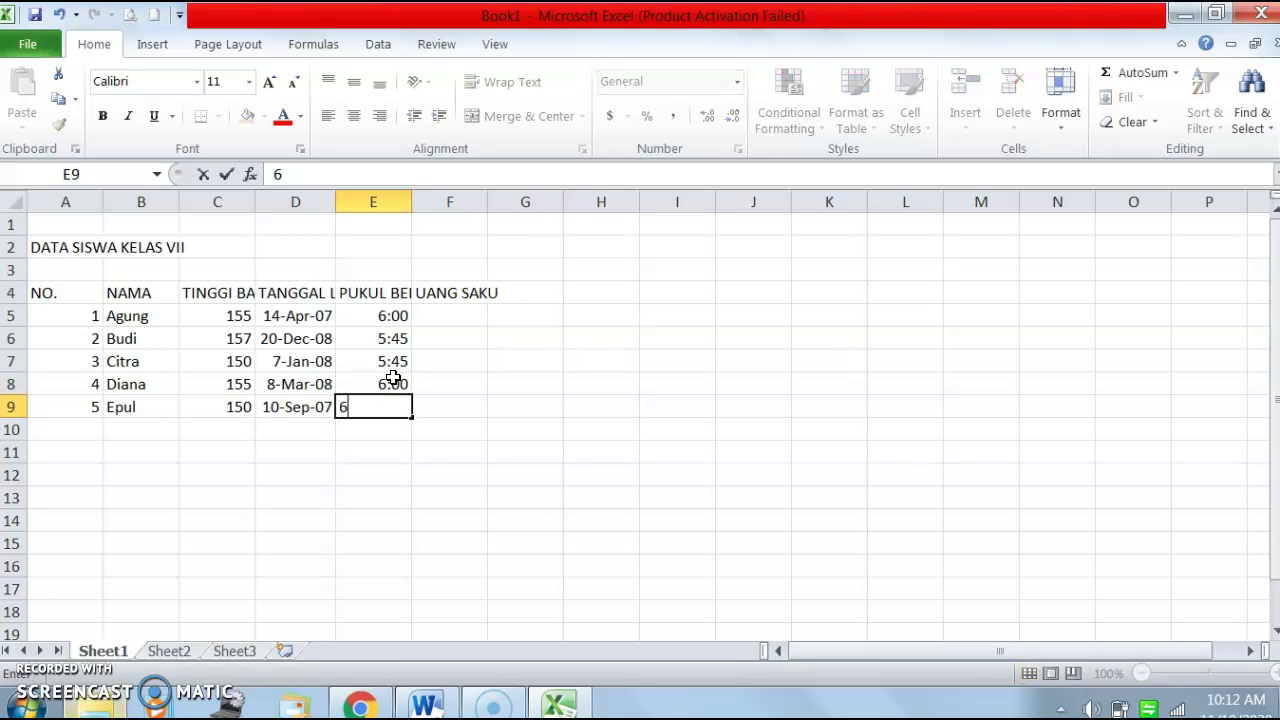
text(:15)
key(Return)
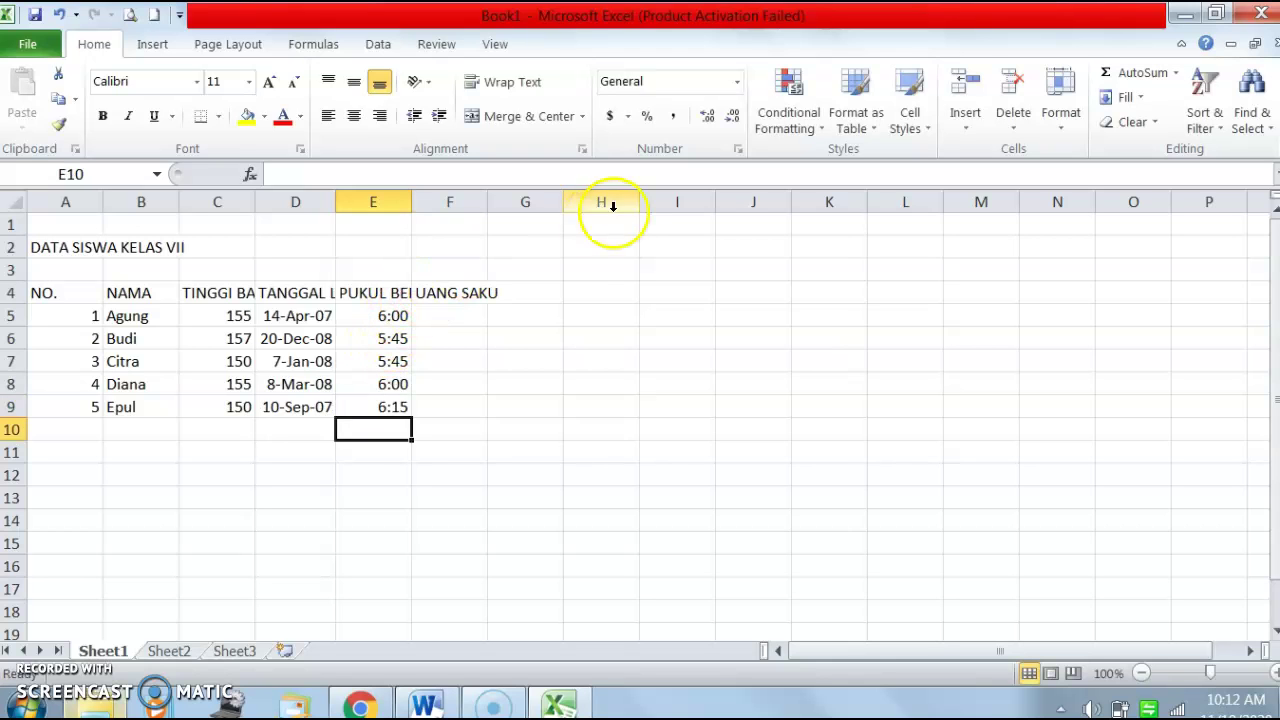
Enter the first student's allowance as the plain number 10000 in F5
click(475, 323)
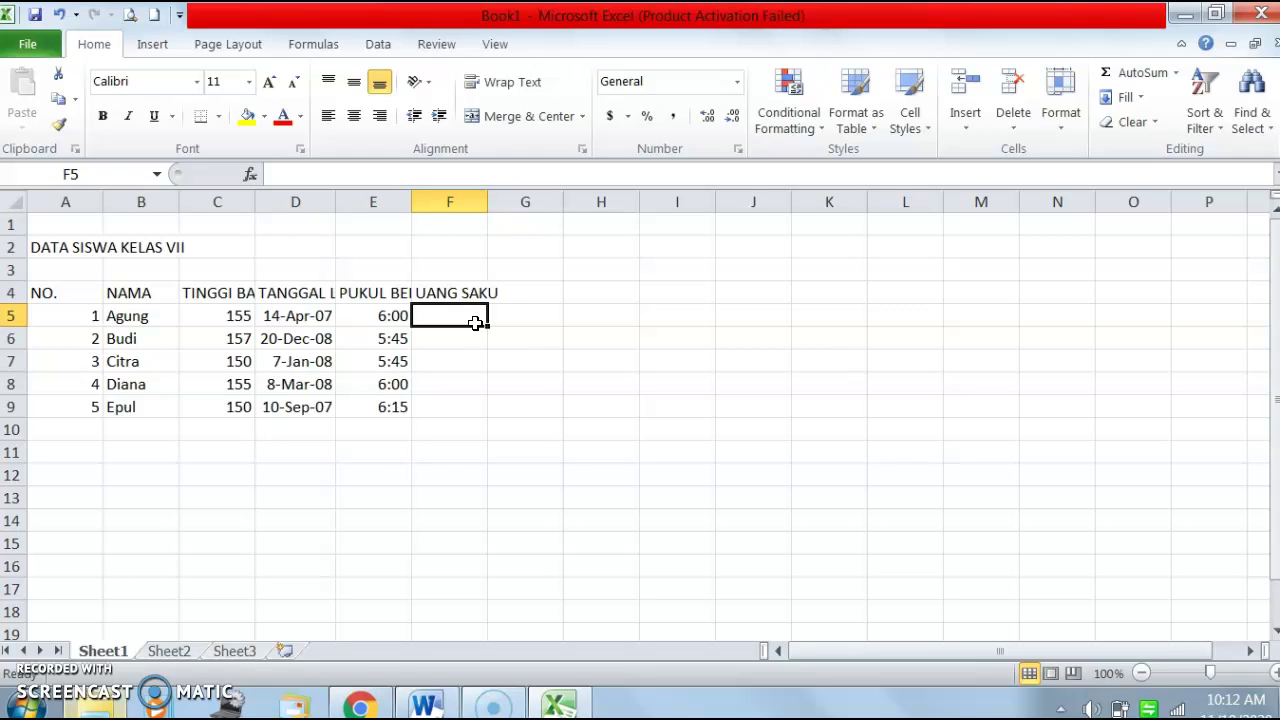
click(432, 378)
click(472, 320)
text(10000)
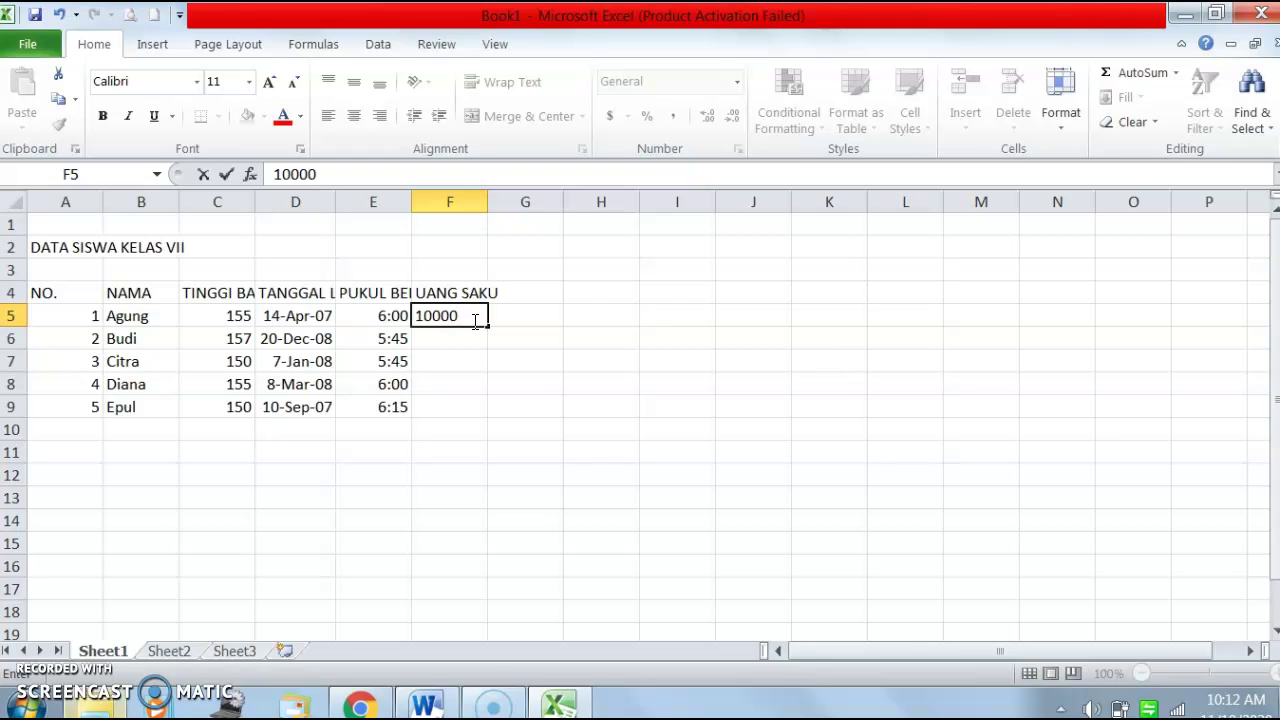
click(588, 315)
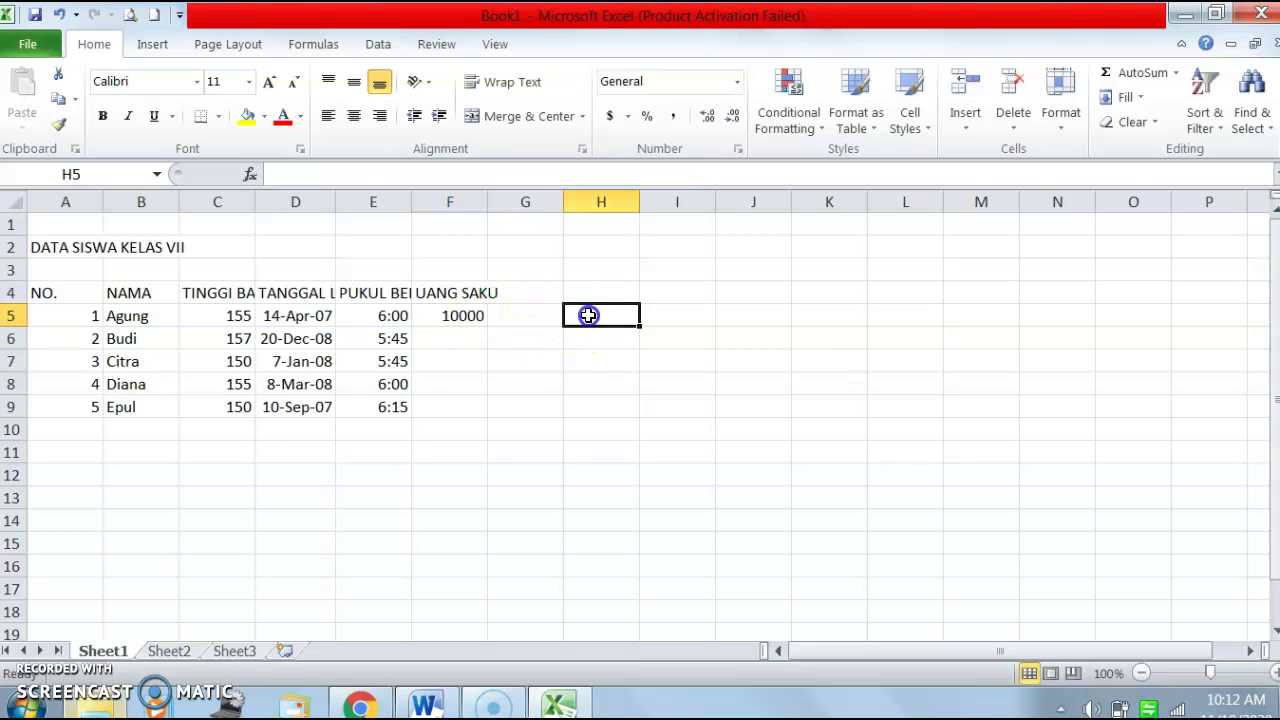
Enter the sample currency text "Rp 10,000.00" in I5, outside the student table
click(652, 315)
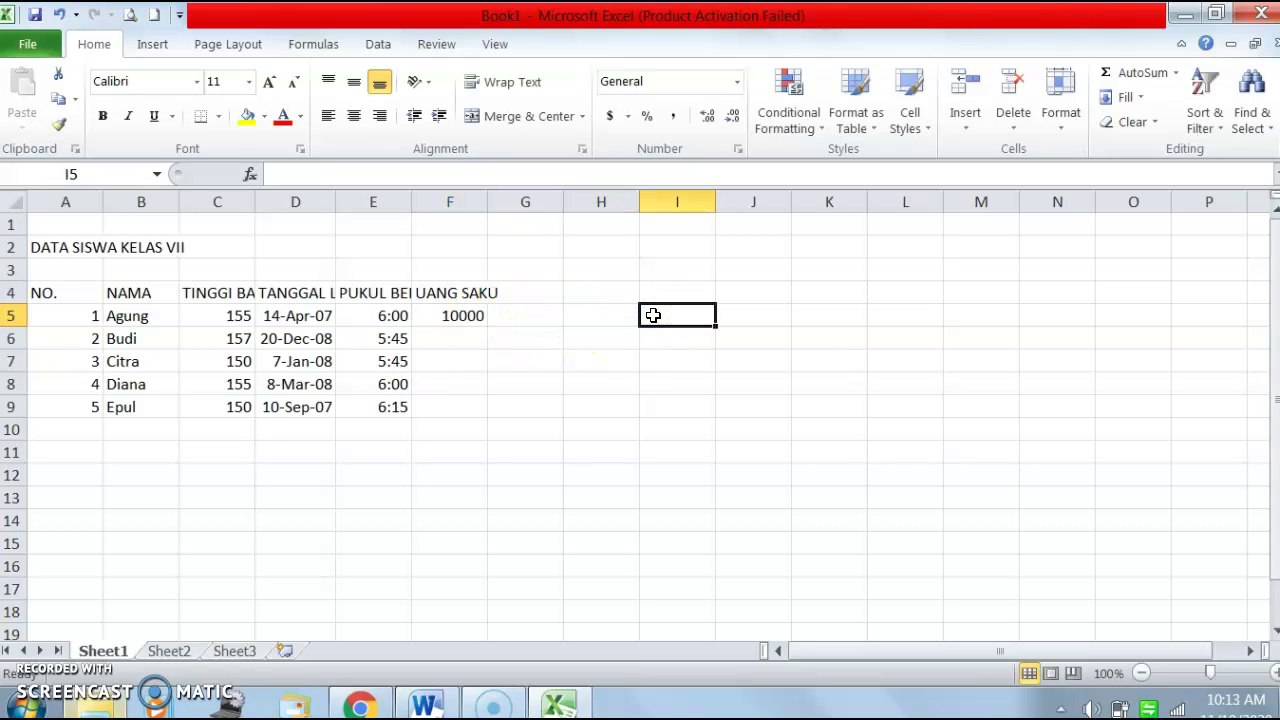
text(Rp 10,)
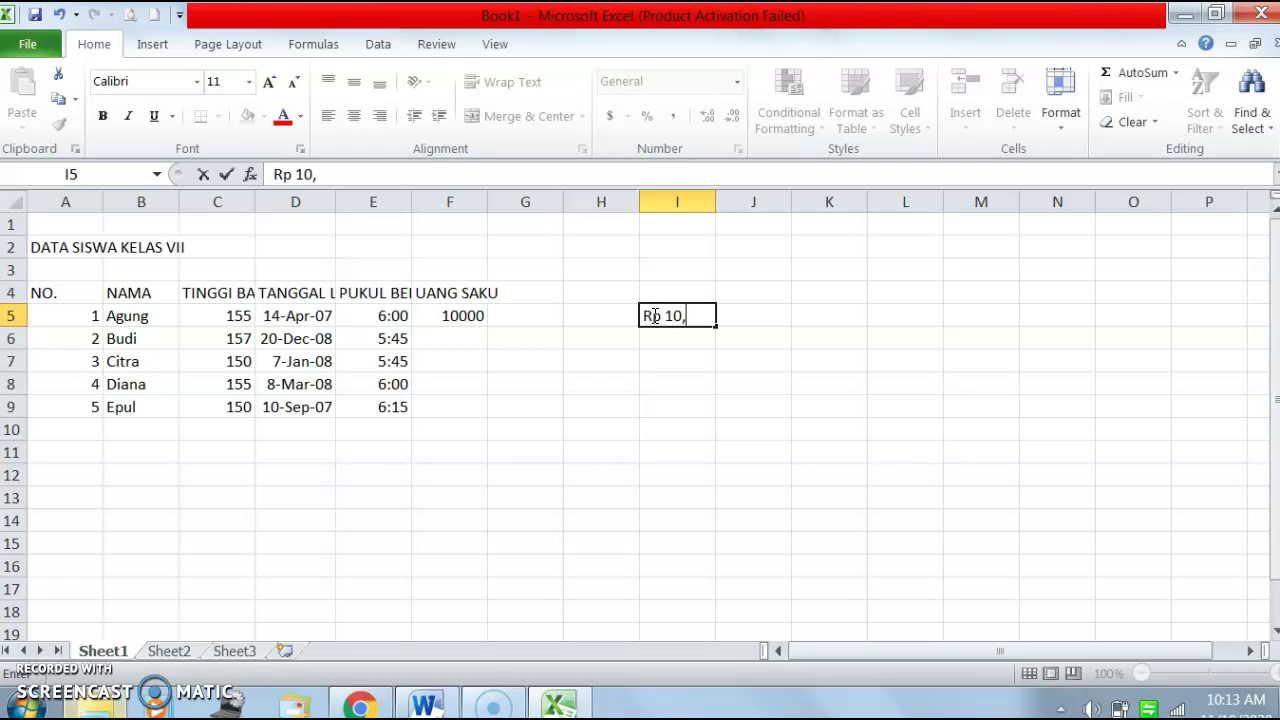
text(0000)
key(BackSpace)
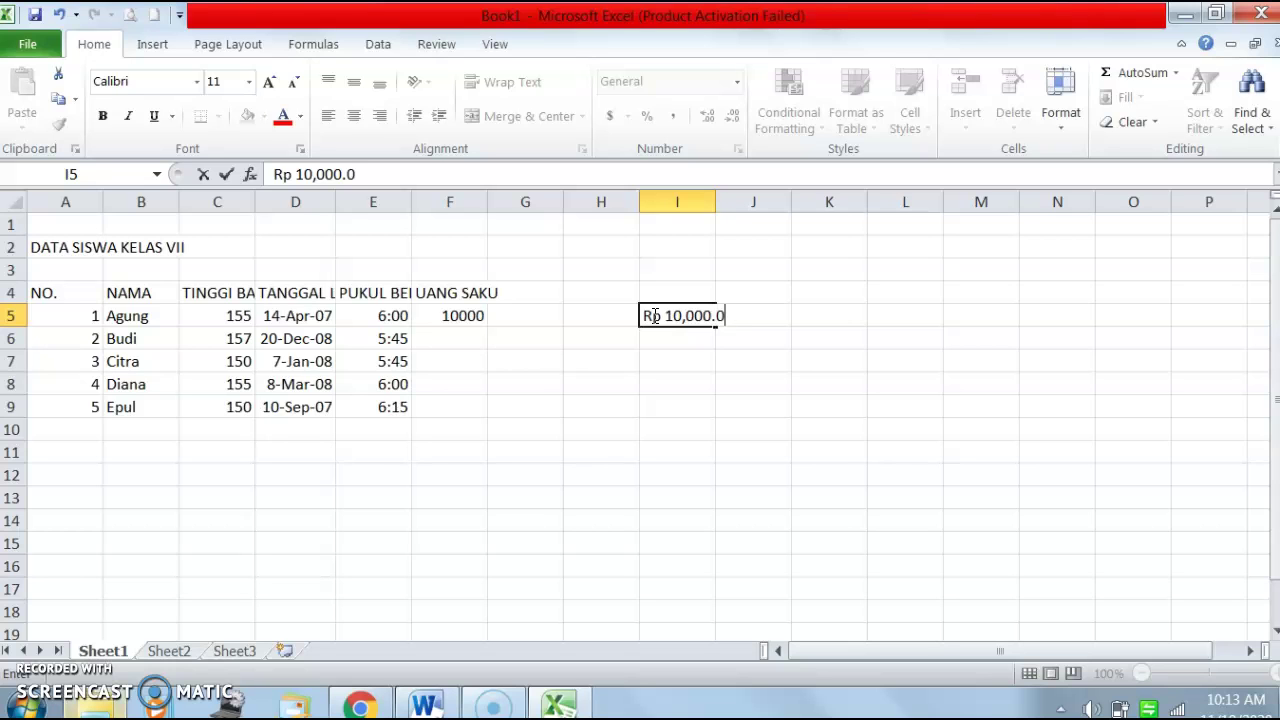
text(.00)
key(Return)
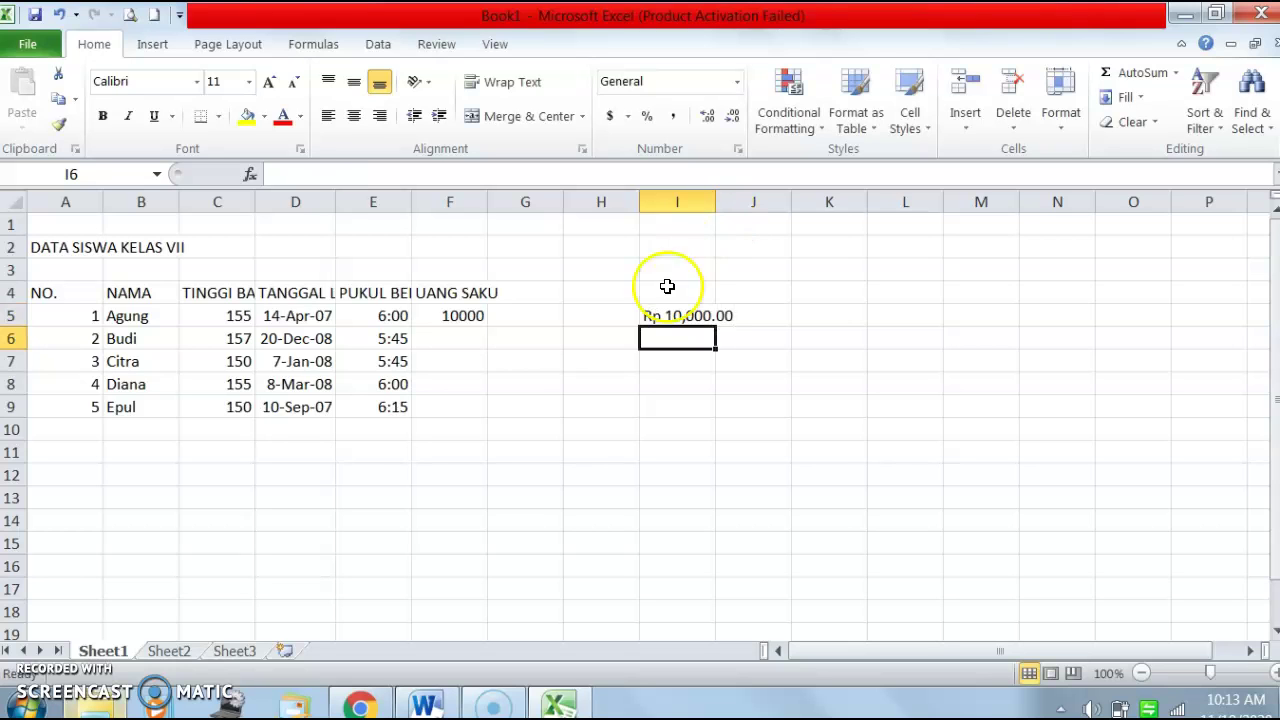
click(655, 316)
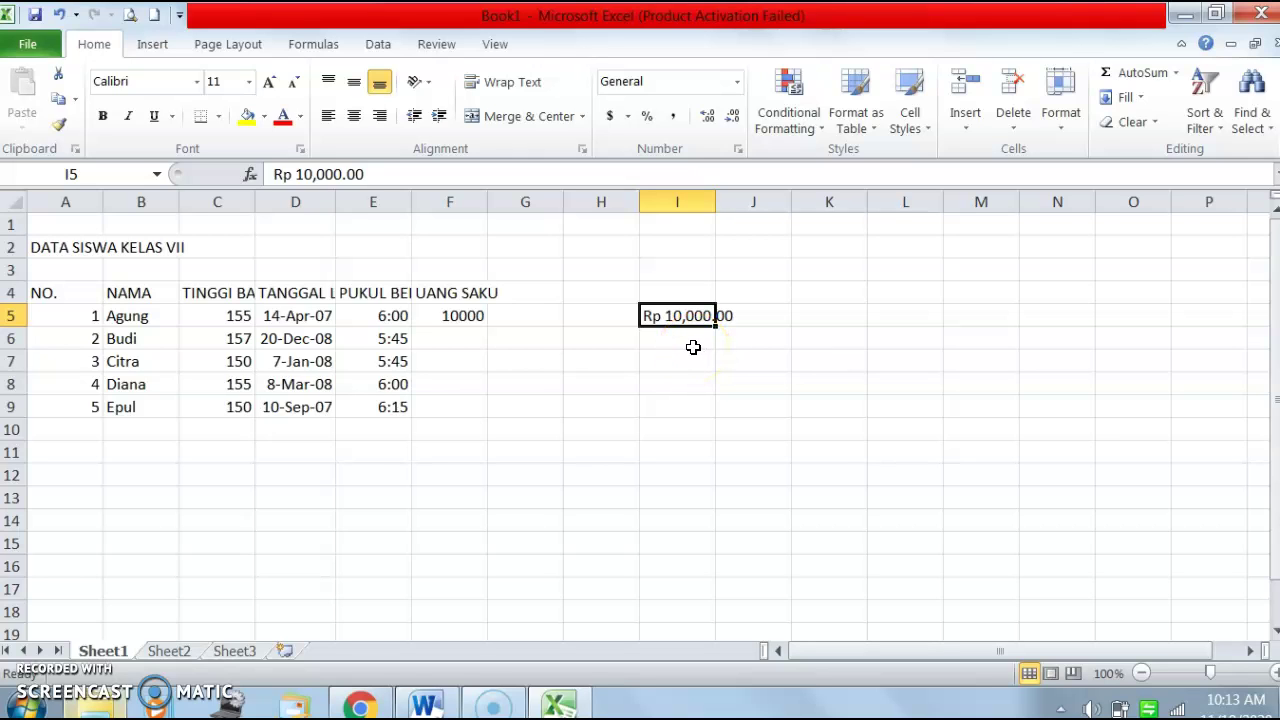
click(692, 346)
Enter the allowances 12000 in F6 and 10000 in F7 for the second and third students
click(469, 337)
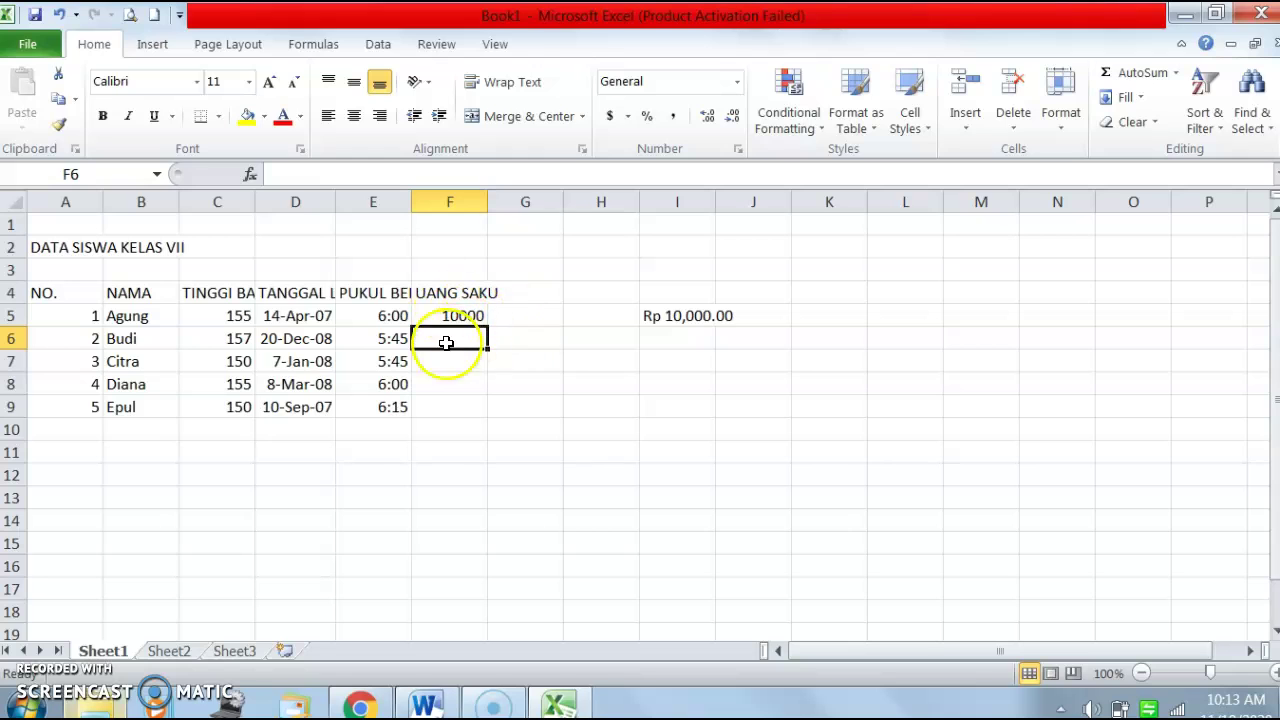
click(455, 335)
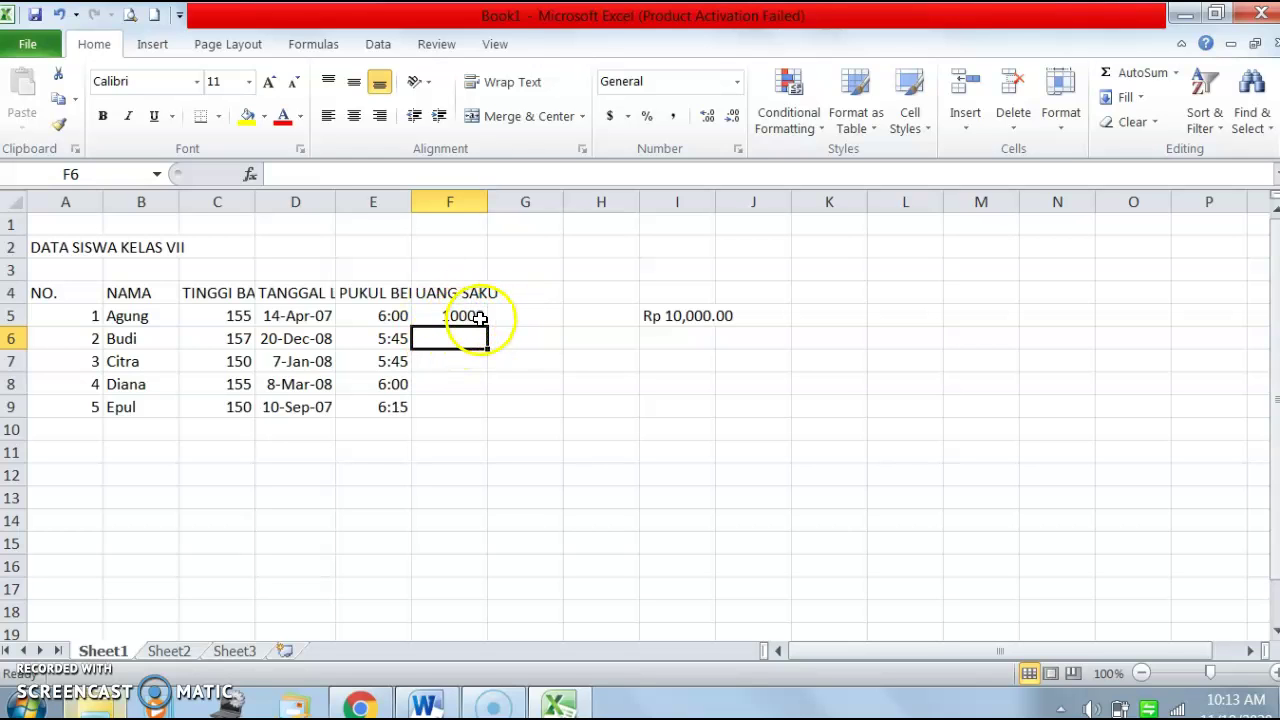
text(12000)
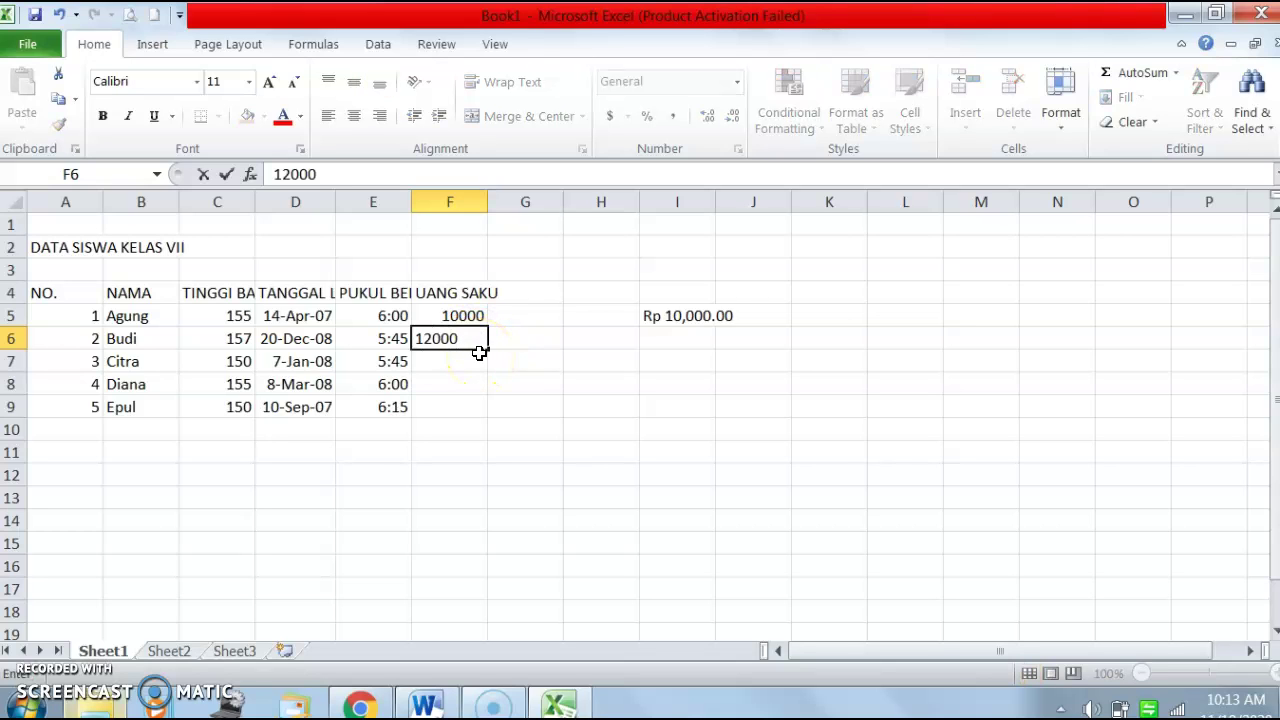
key(Return)
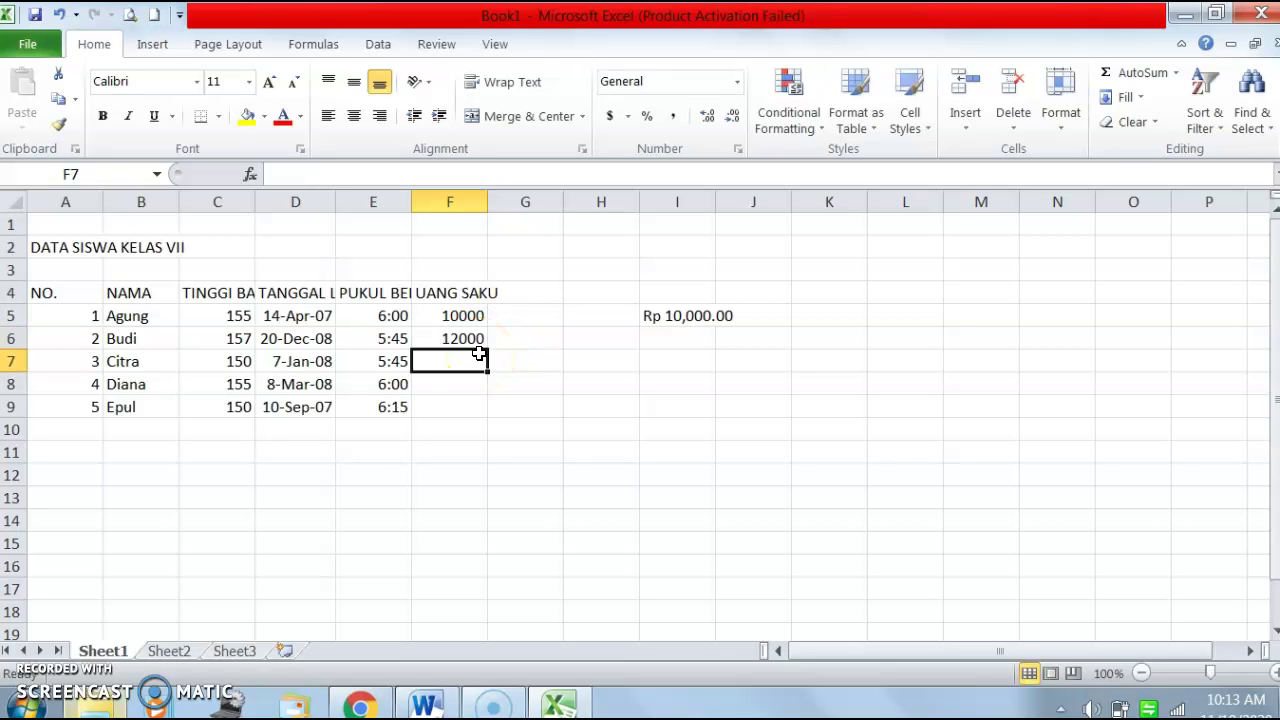
text(100)
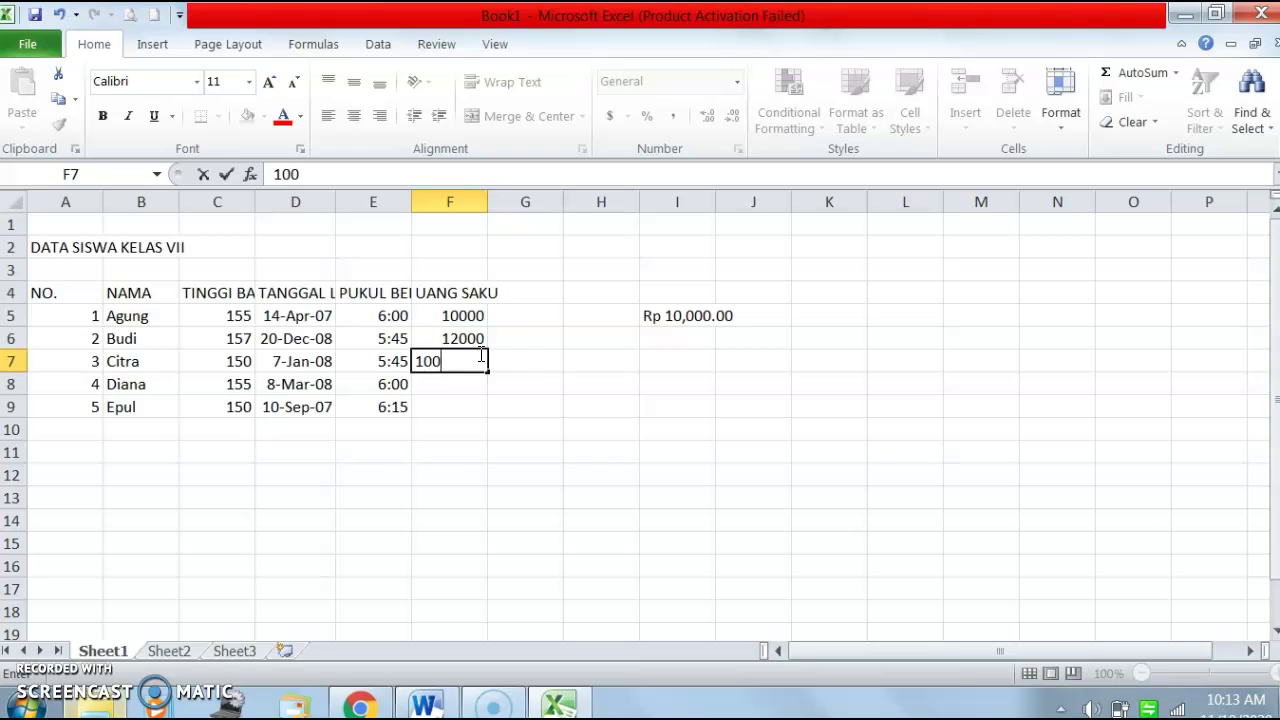
text(00)
key(Return)
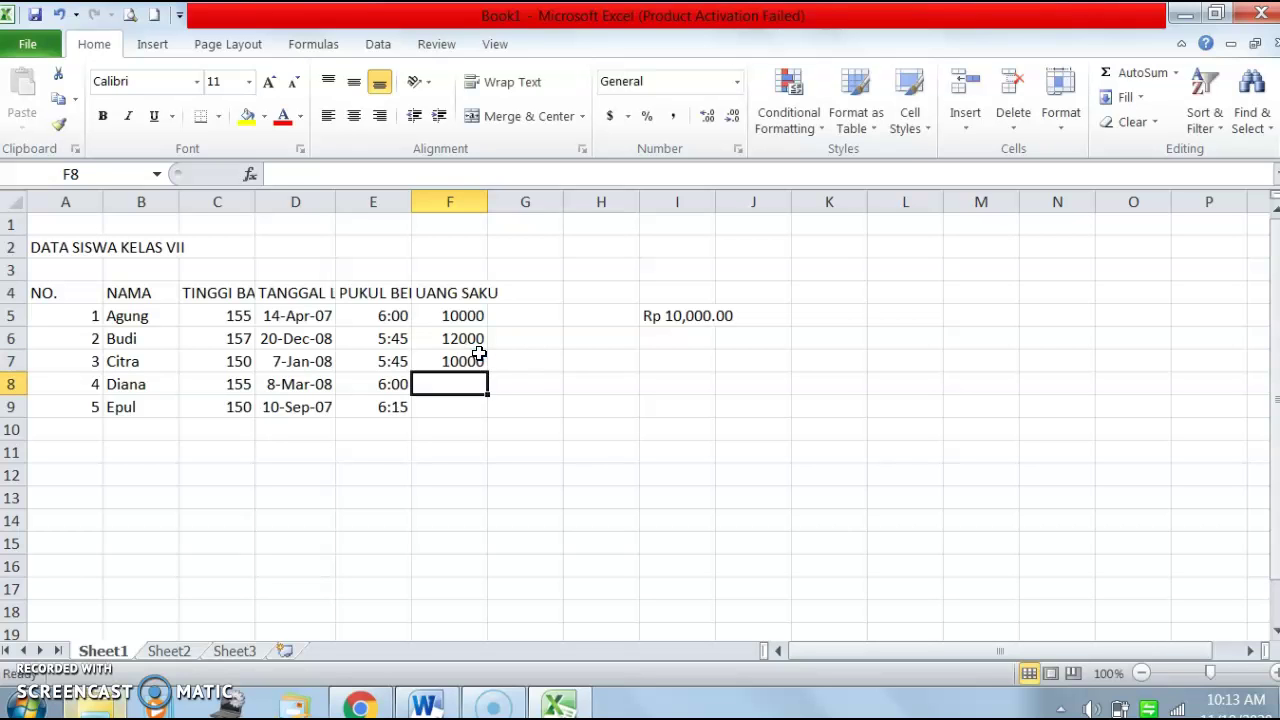
Enter the allowances 15000 in F8 and 10000 in F9 for the last two students
text(15000)
key(Return)
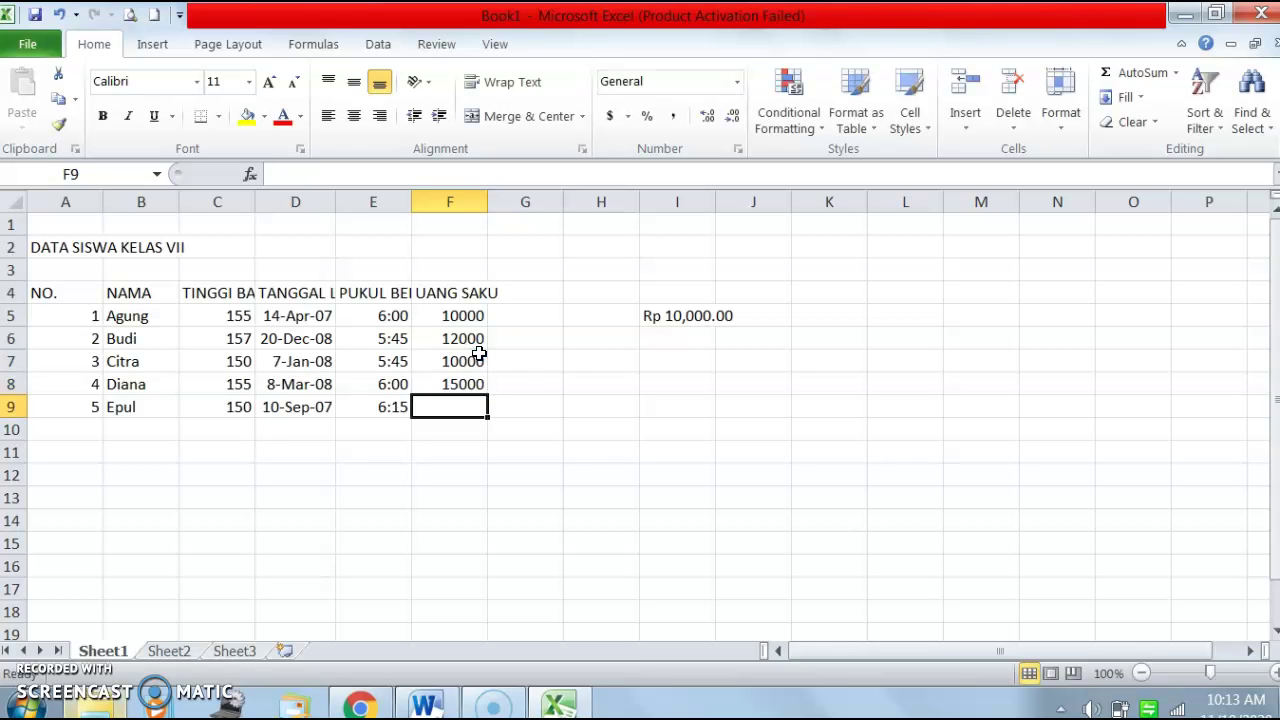
text(1000)
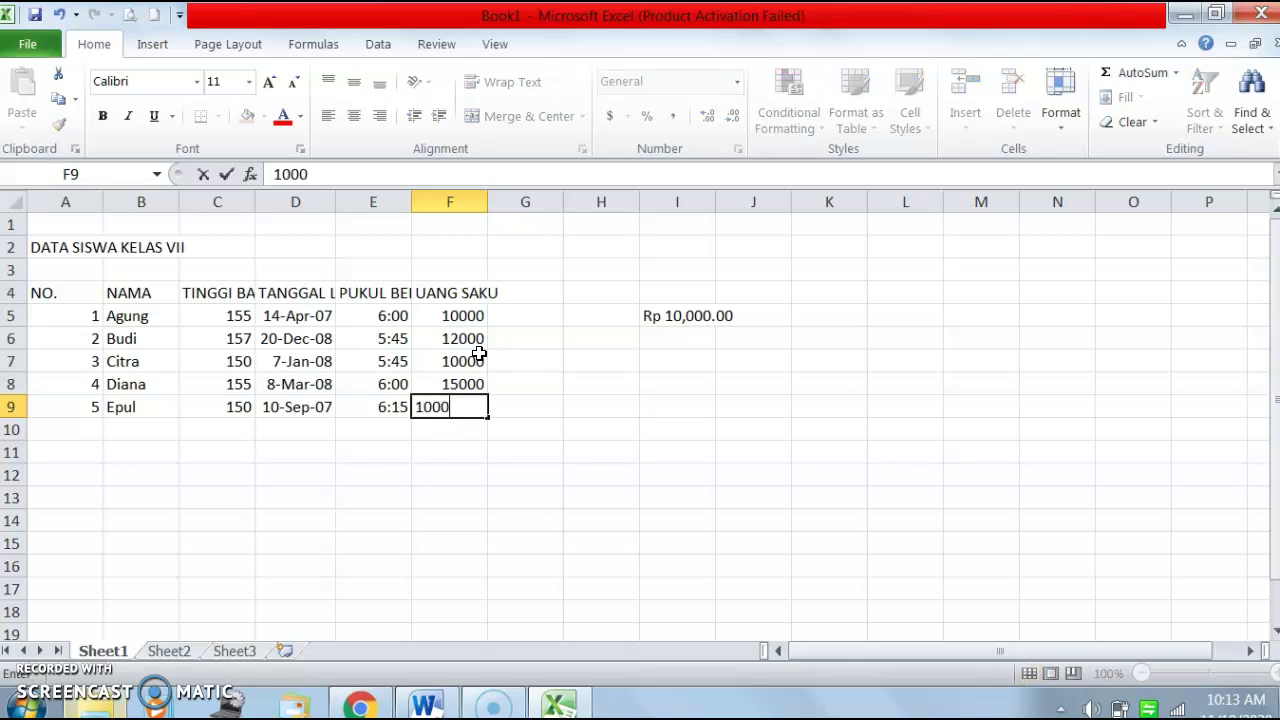
text(0)
key(Return)
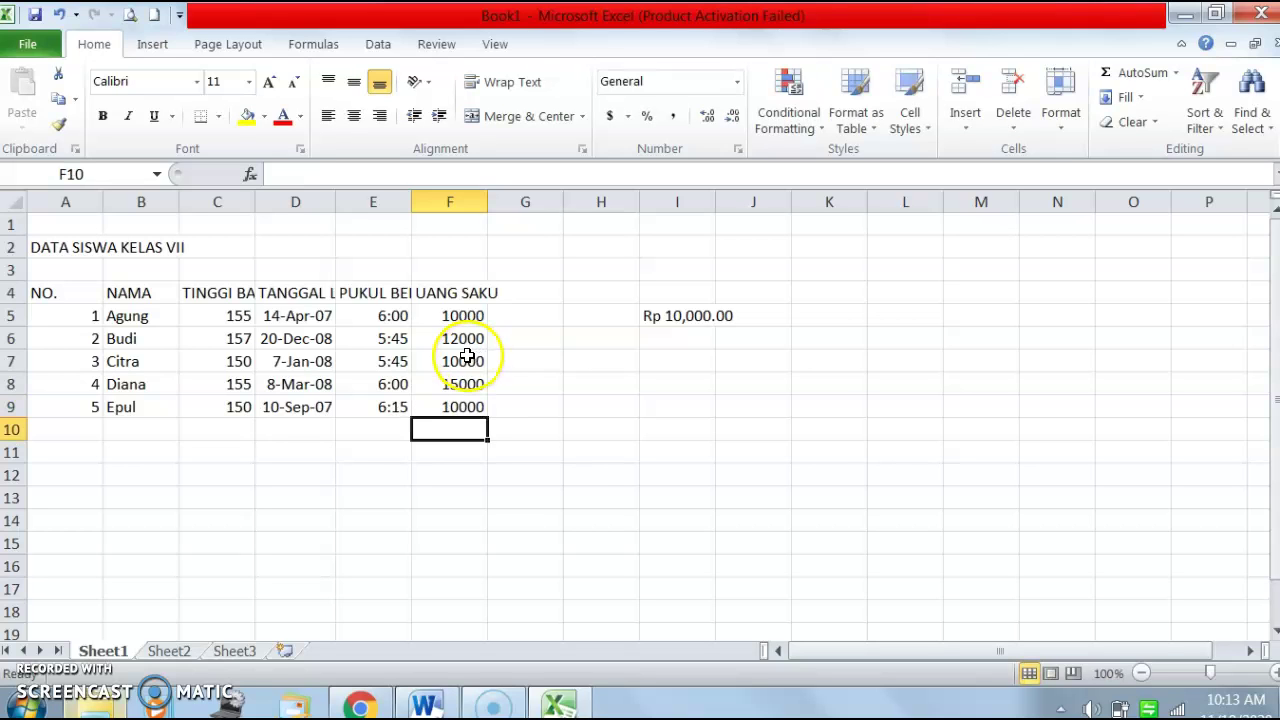
click(610, 489)
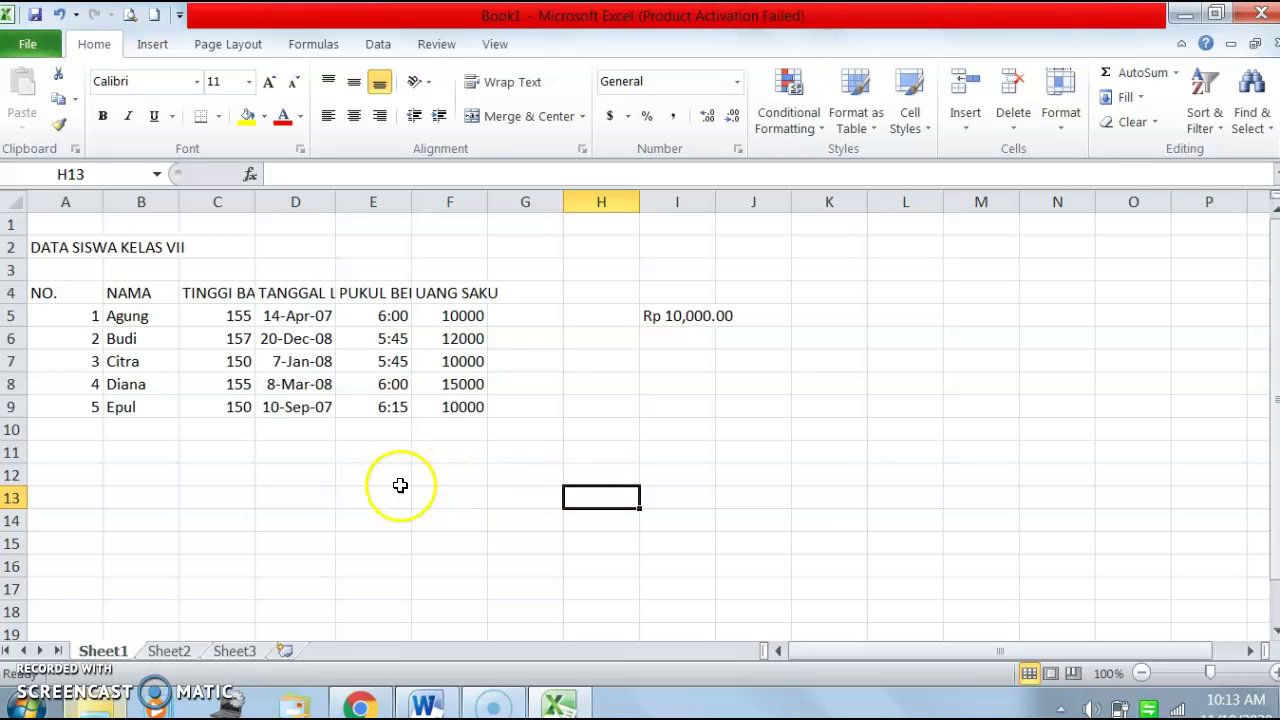
click(372, 498)
click(160, 436)
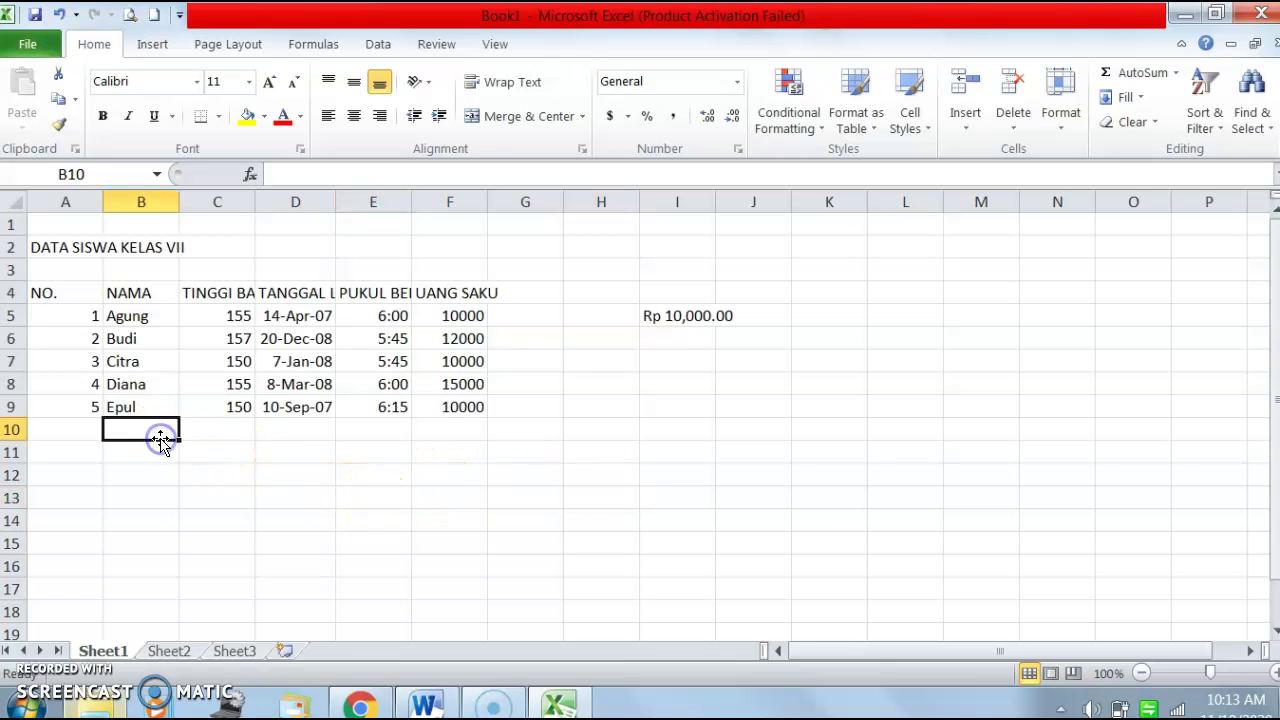
Enlarge the title "DATA SISWA KELAS VII" in A2 to font size 22
click(47, 248)
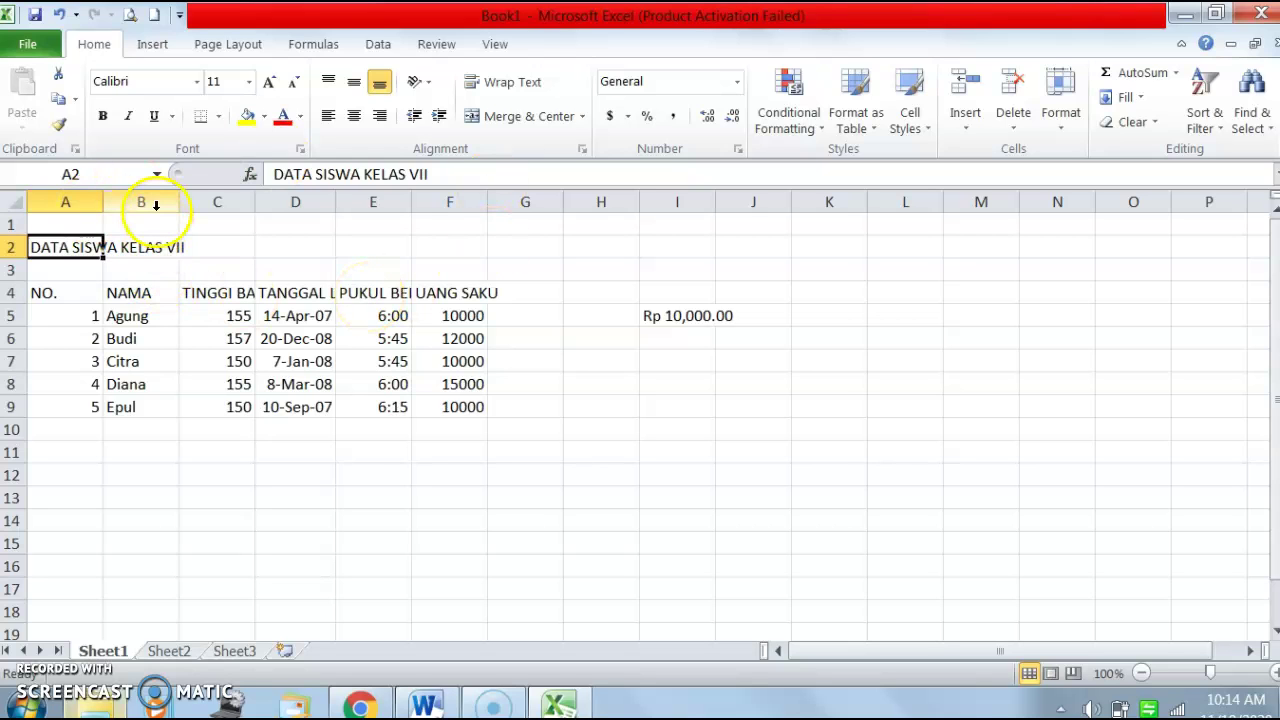
click(120, 247)
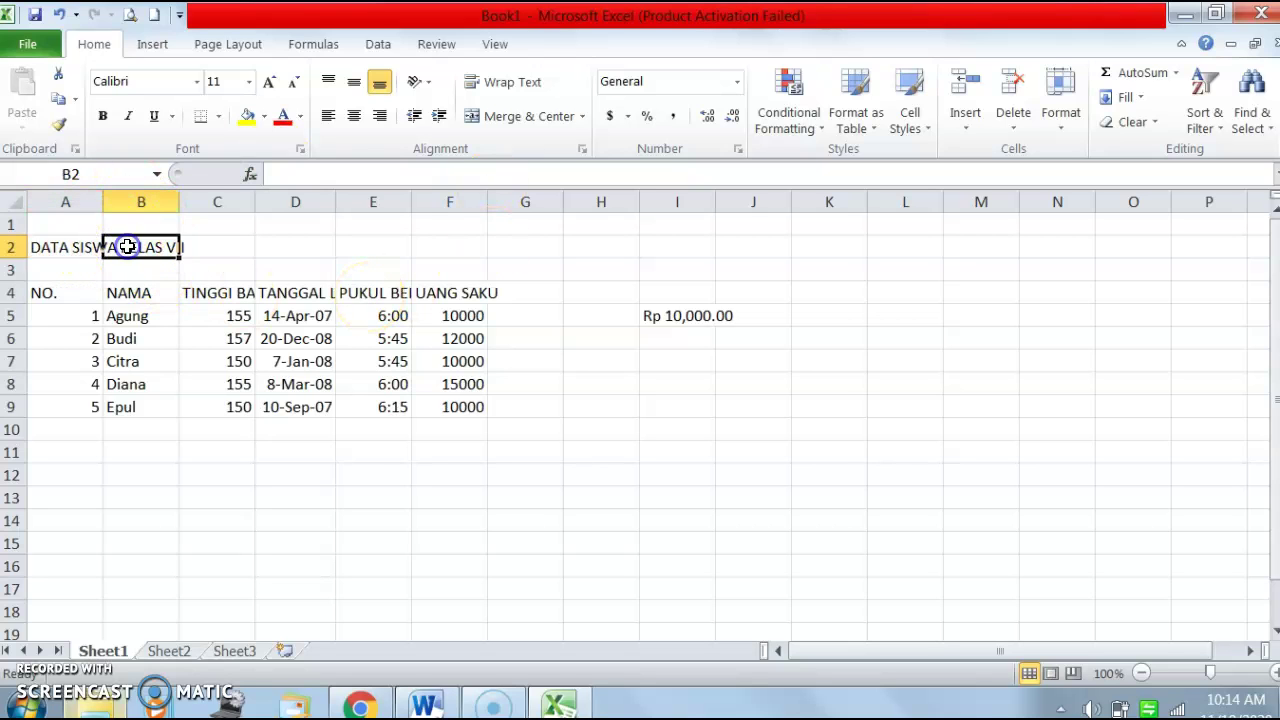
click(58, 249)
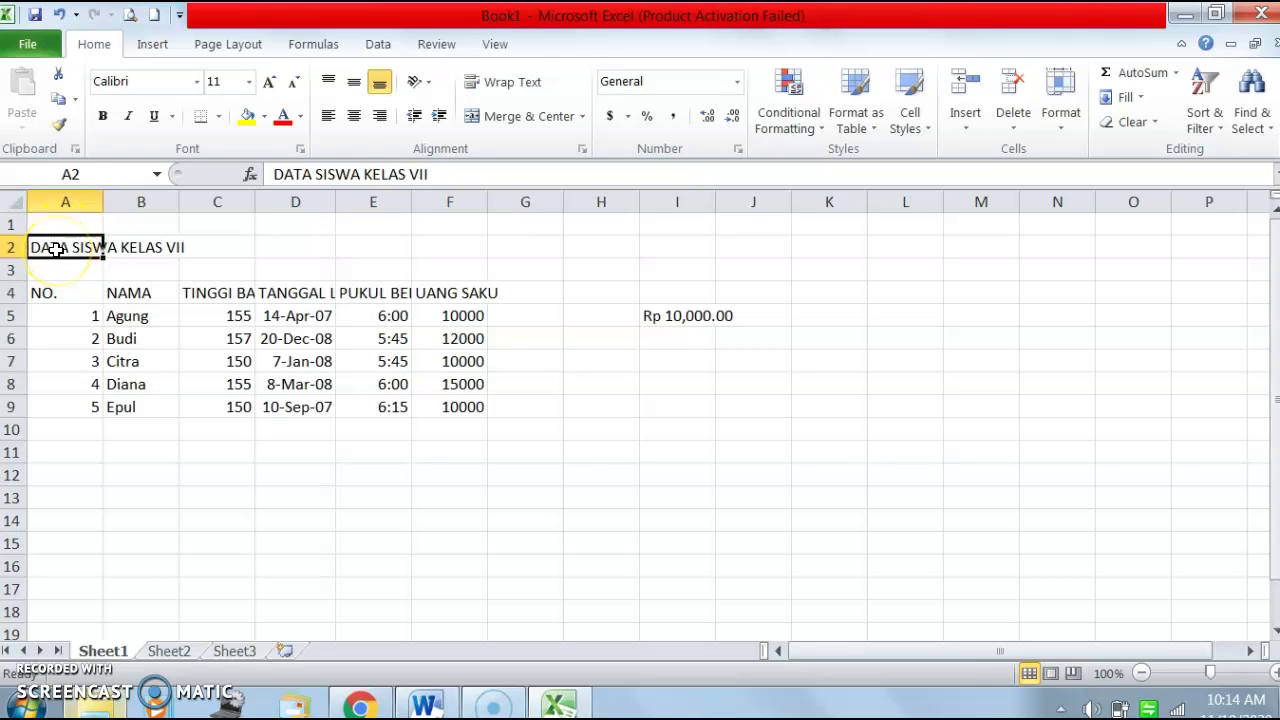
click(250, 82)
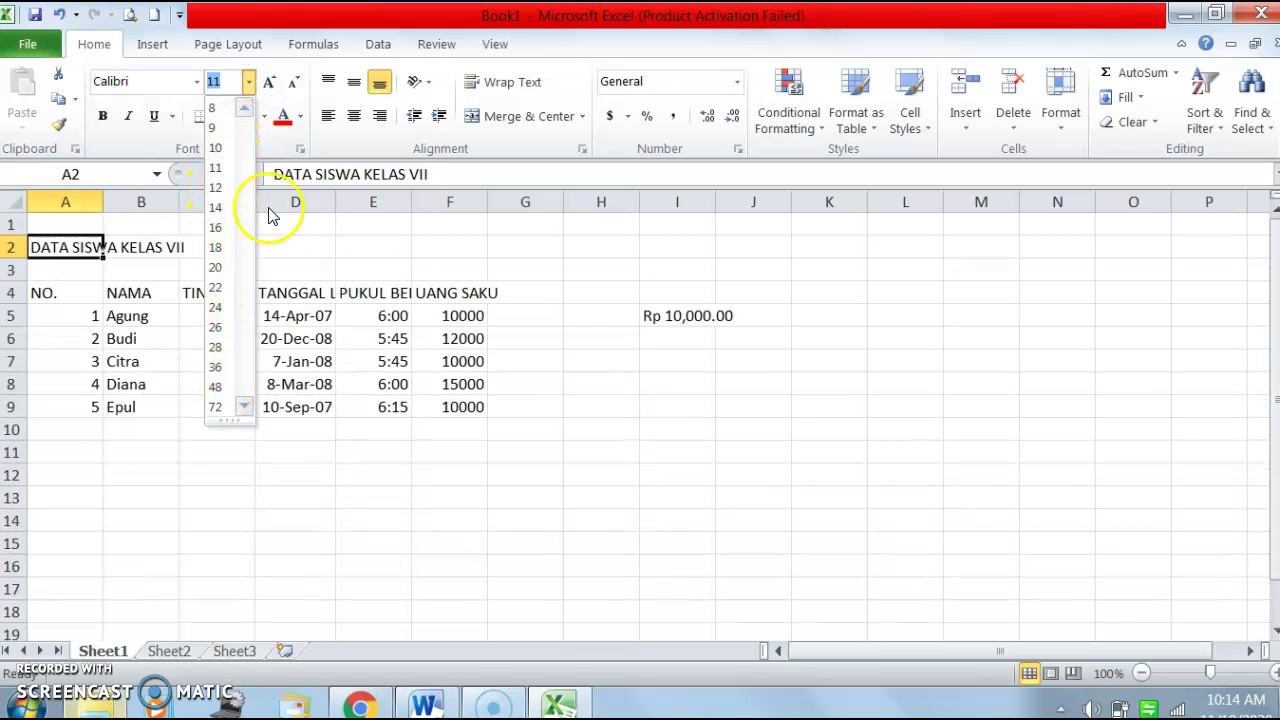
click(320, 220)
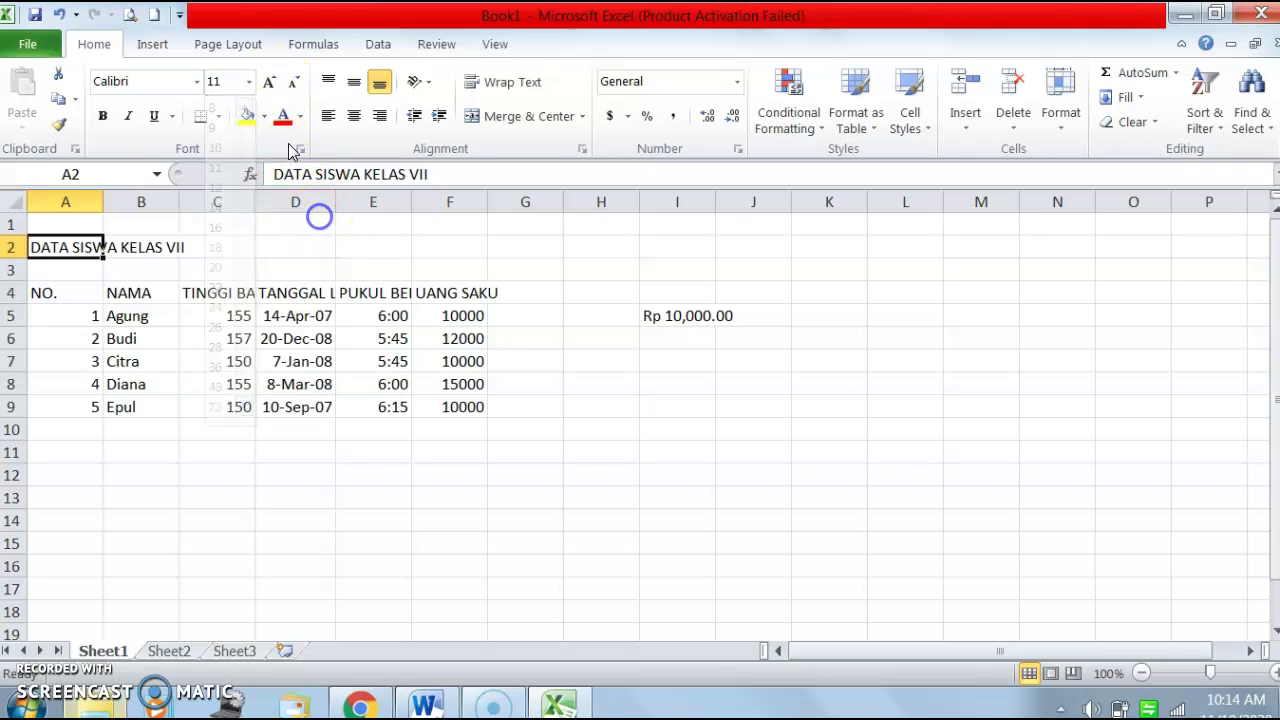
click(270, 83)
click(270, 83)
click(270, 83)
click(270, 83)
click(270, 83)
click(270, 83)
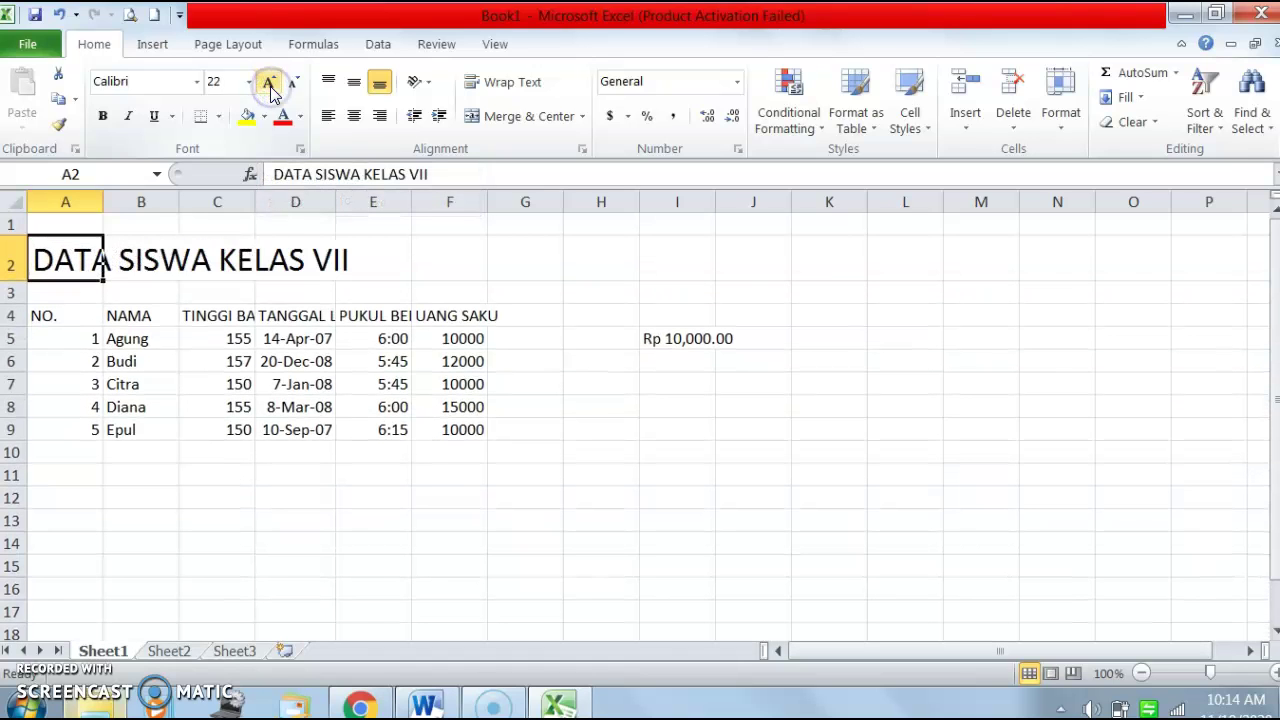
Make the table title in A2 bold, keeping the Calibri font
click(197, 81)
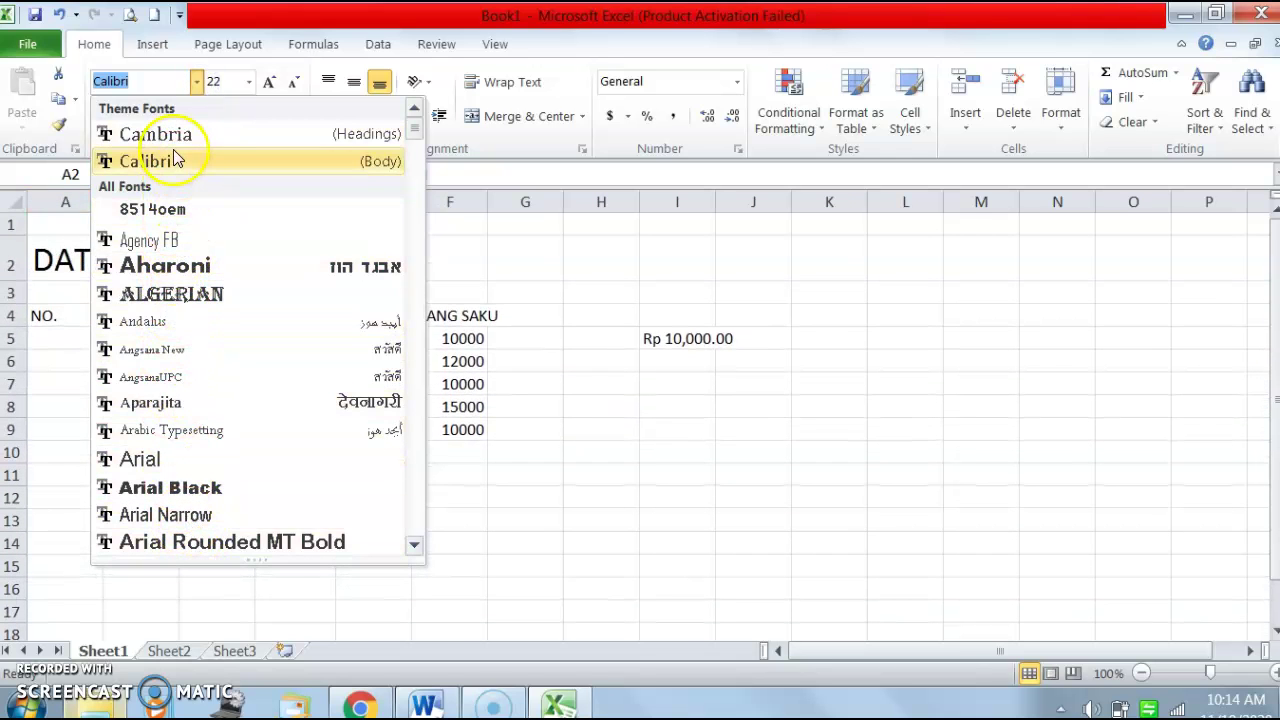
click(523, 506)
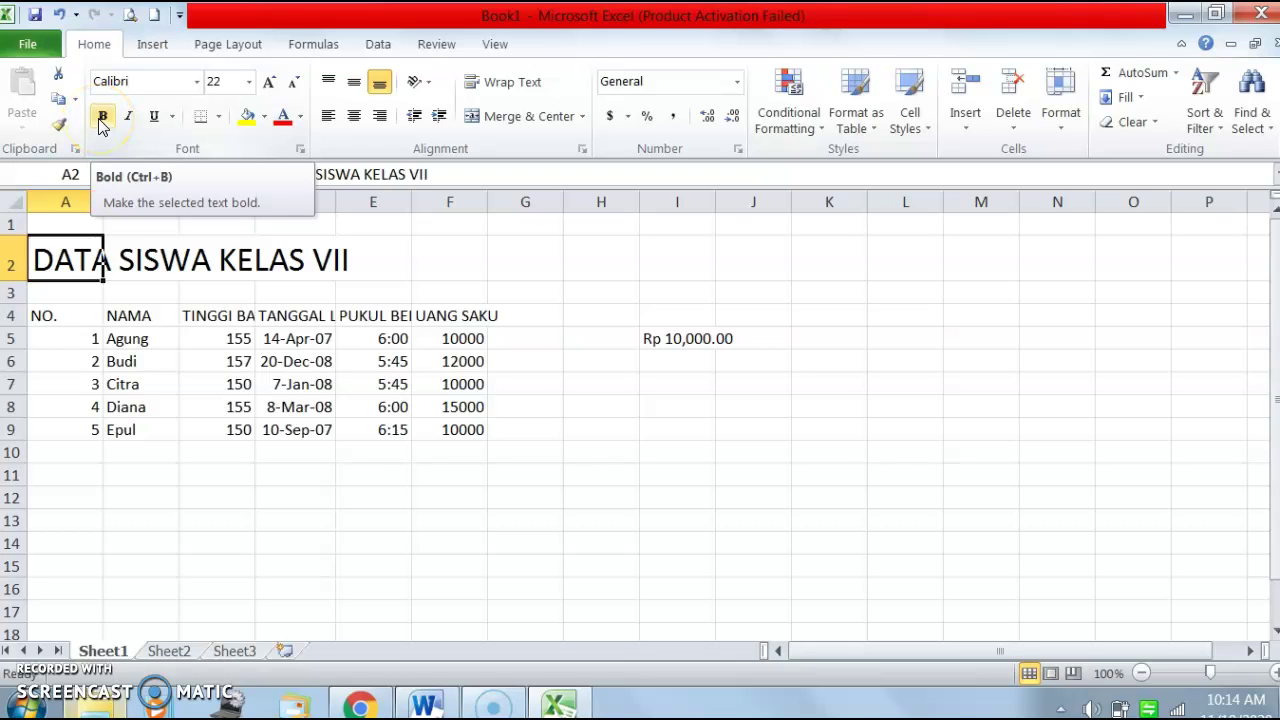
click(85, 258)
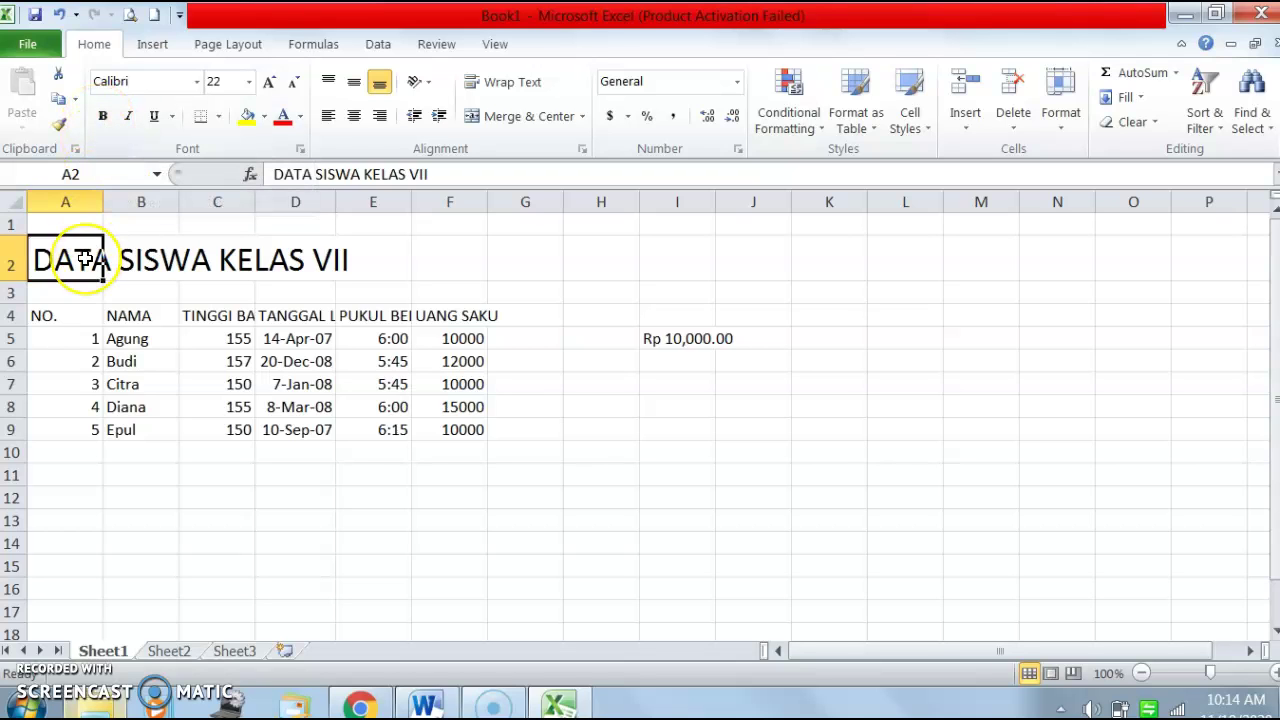
click(131, 262)
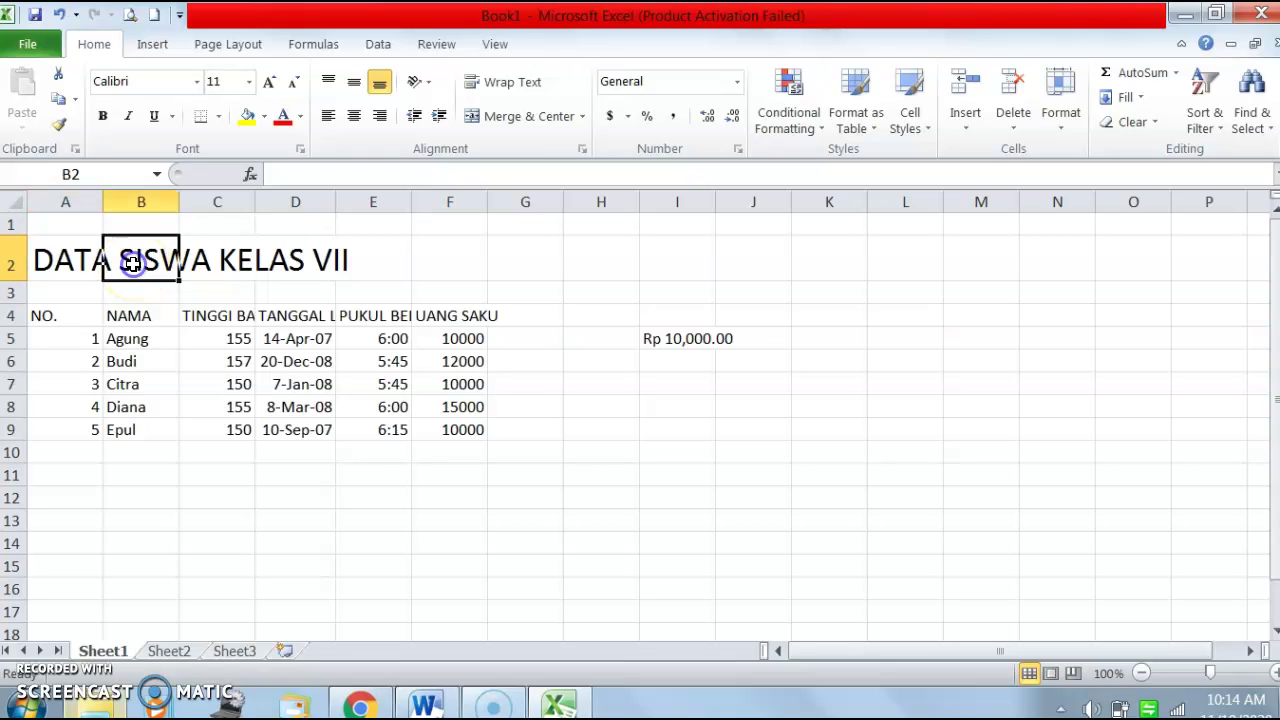
click(80, 262)
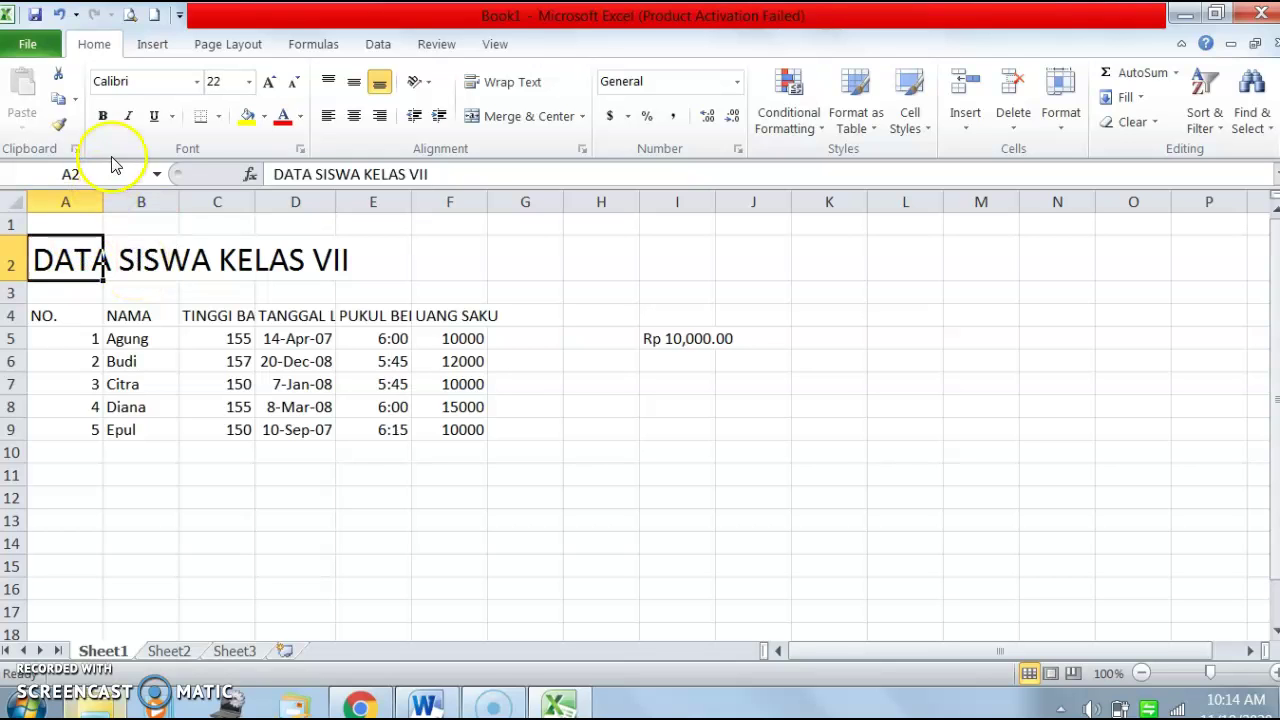
click(103, 116)
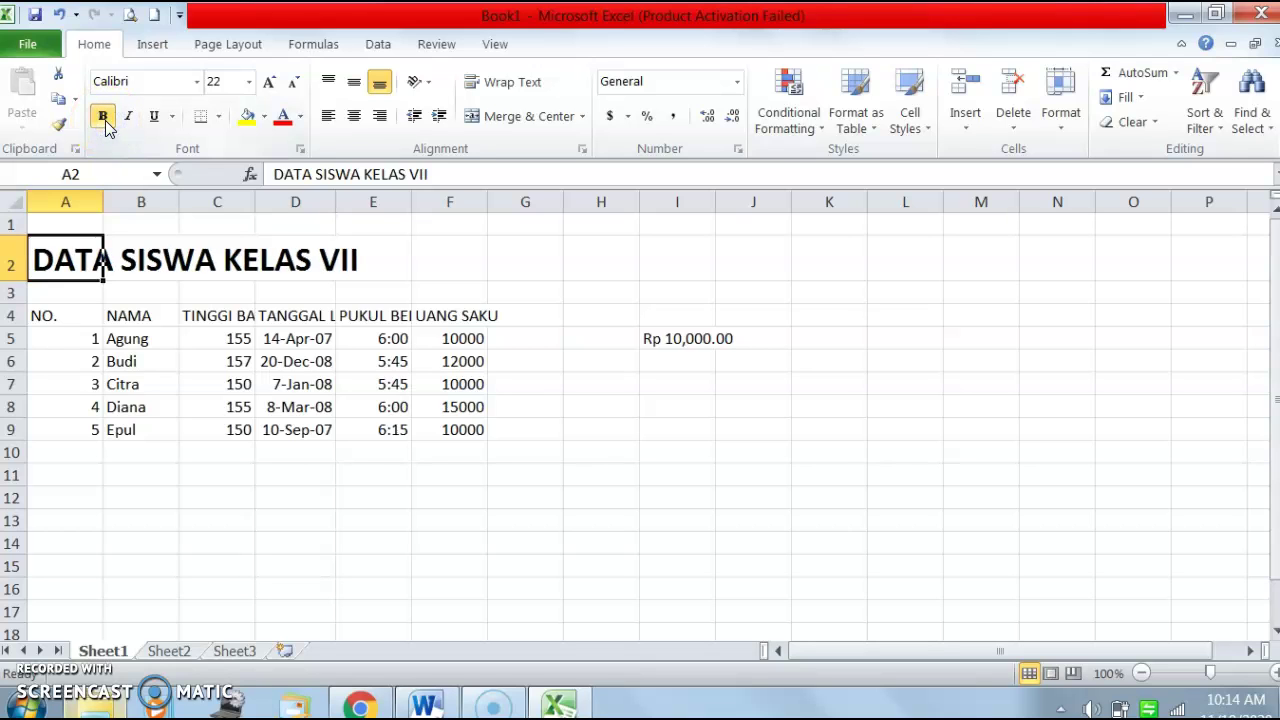
click(266, 452)
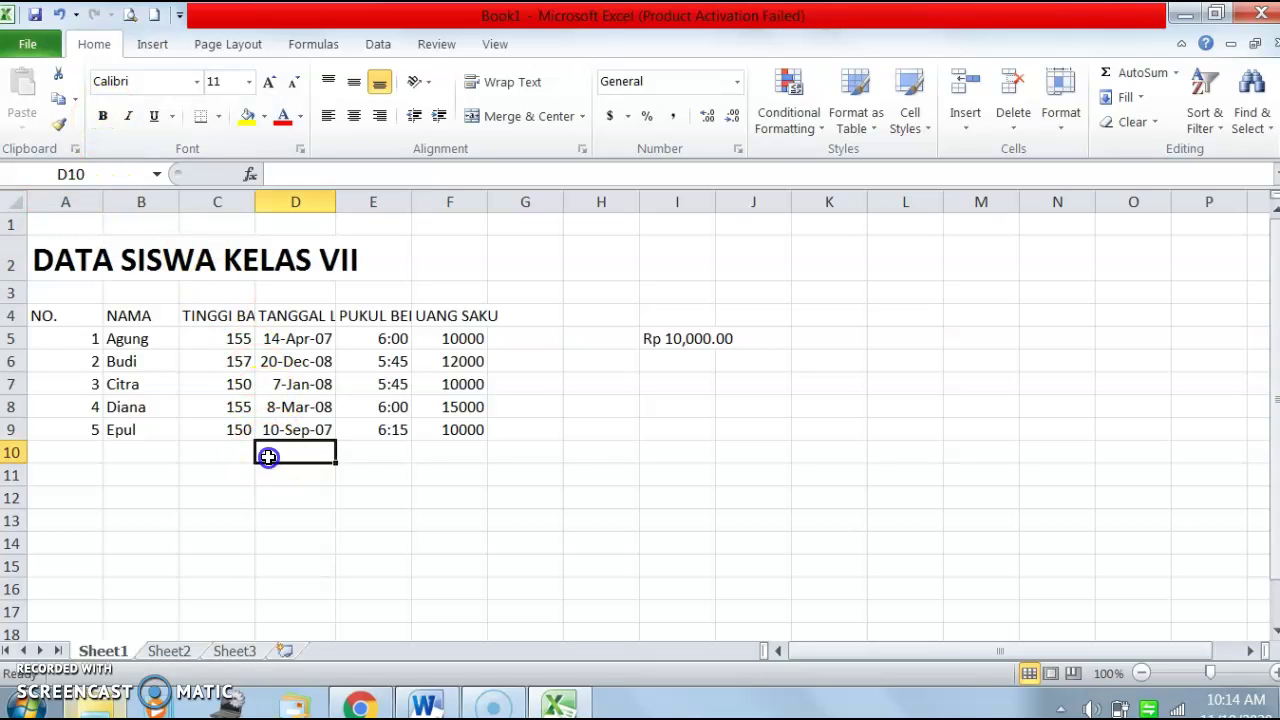
Merge and center the title across A2:F2 so it spans the table from NO. to UANG SAKU
click(66, 260)
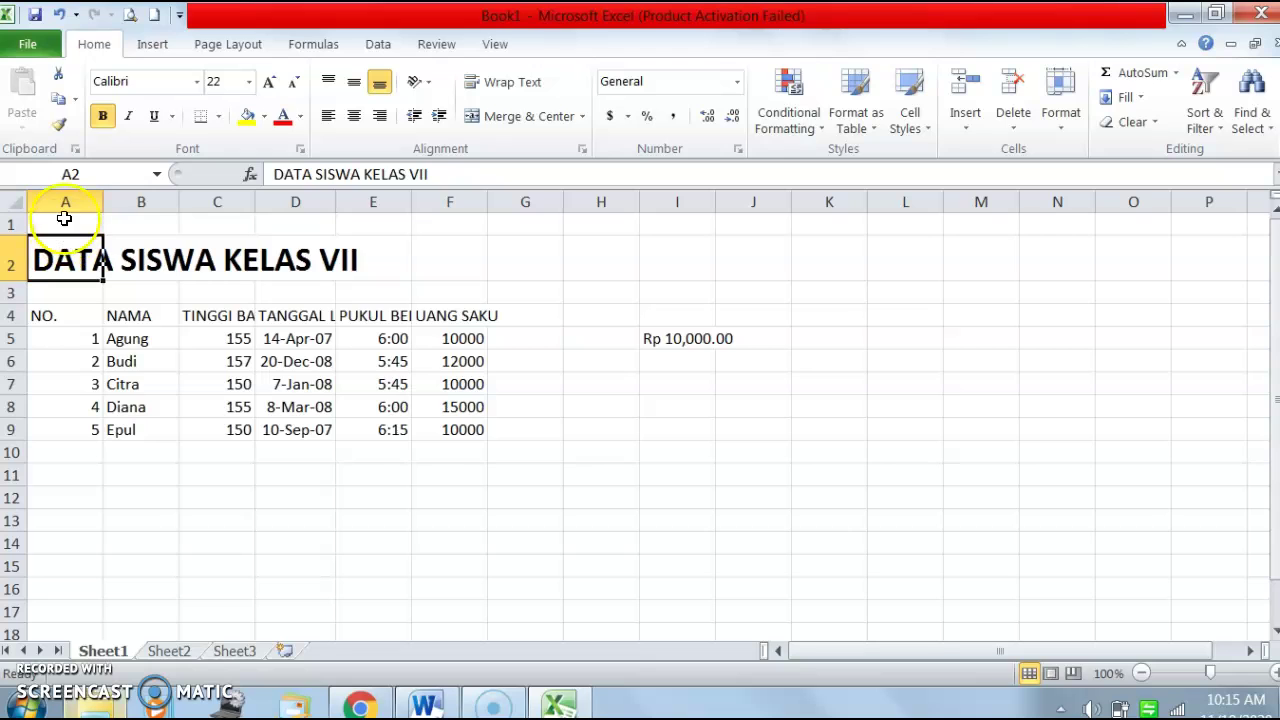
click(452, 316)
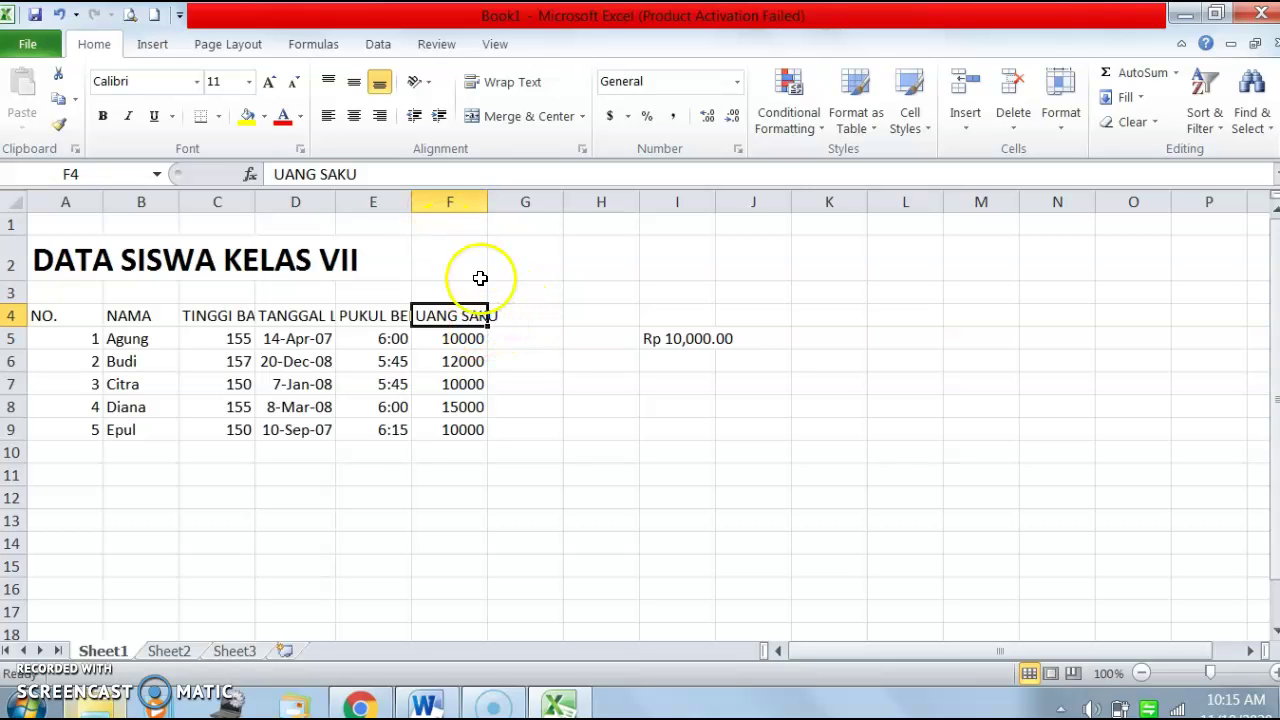
click(516, 316)
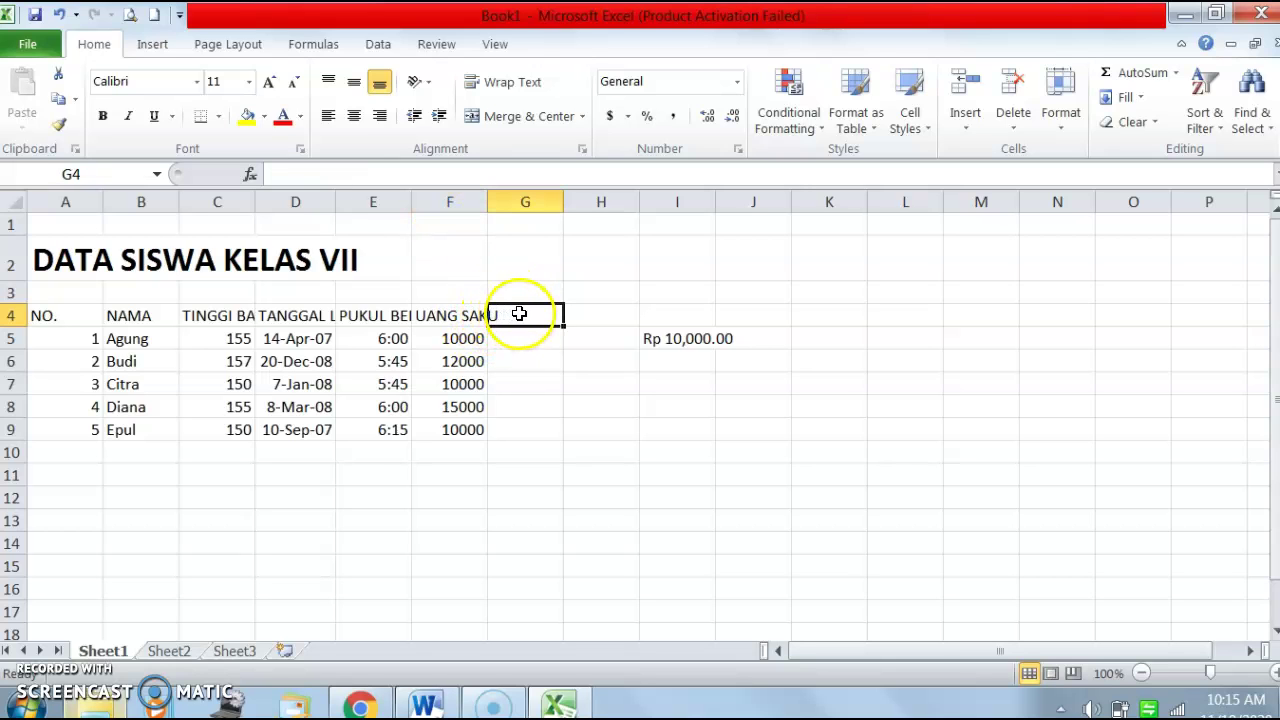
click(449, 315)
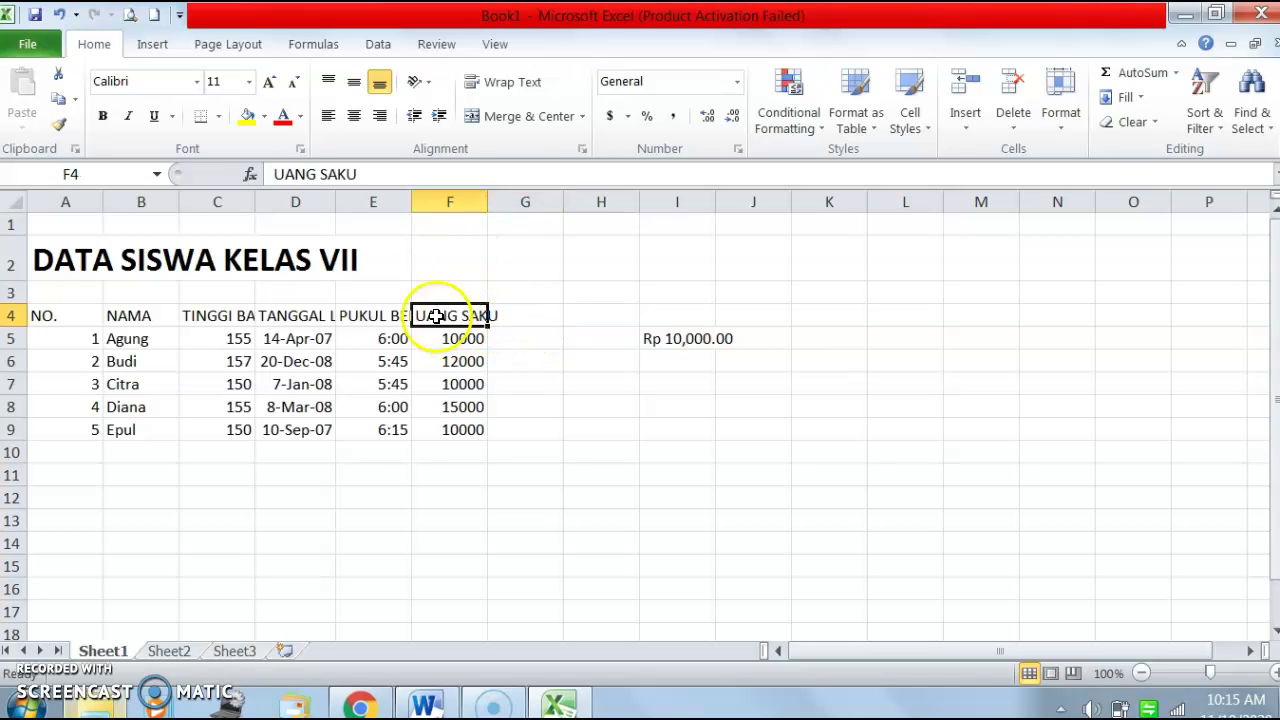
drag(40, 260, 439, 257)
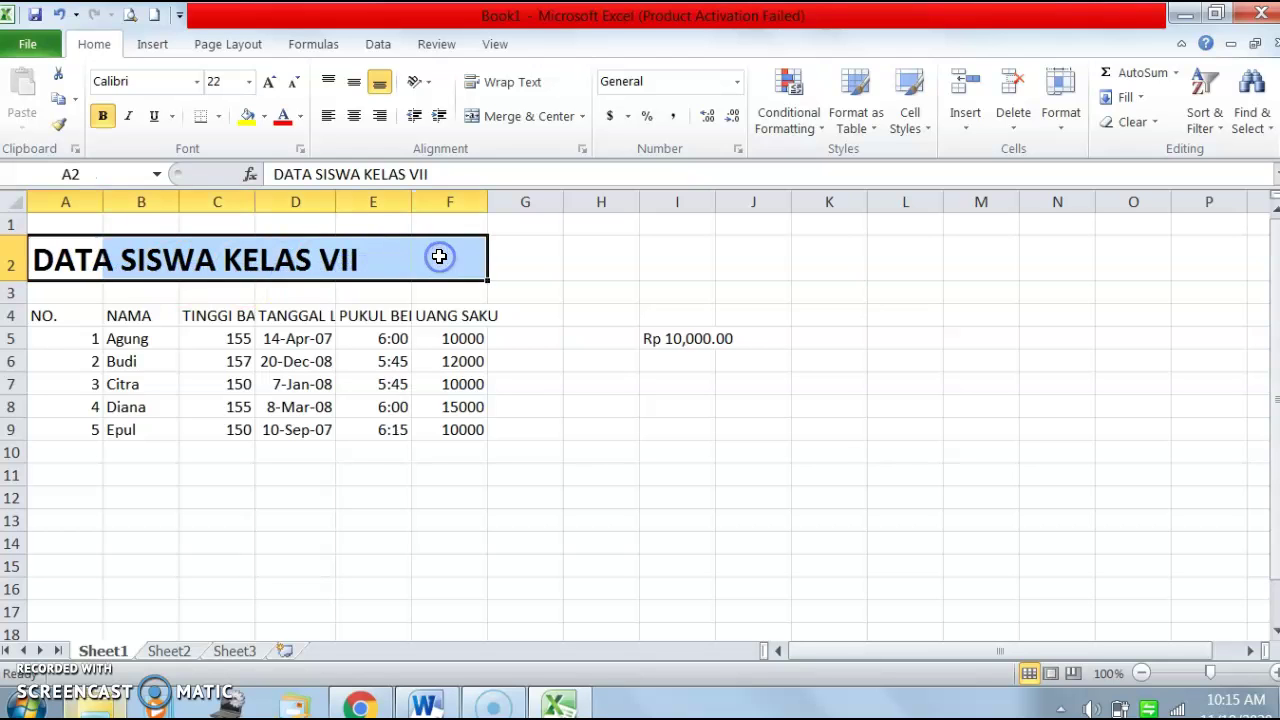
click(521, 118)
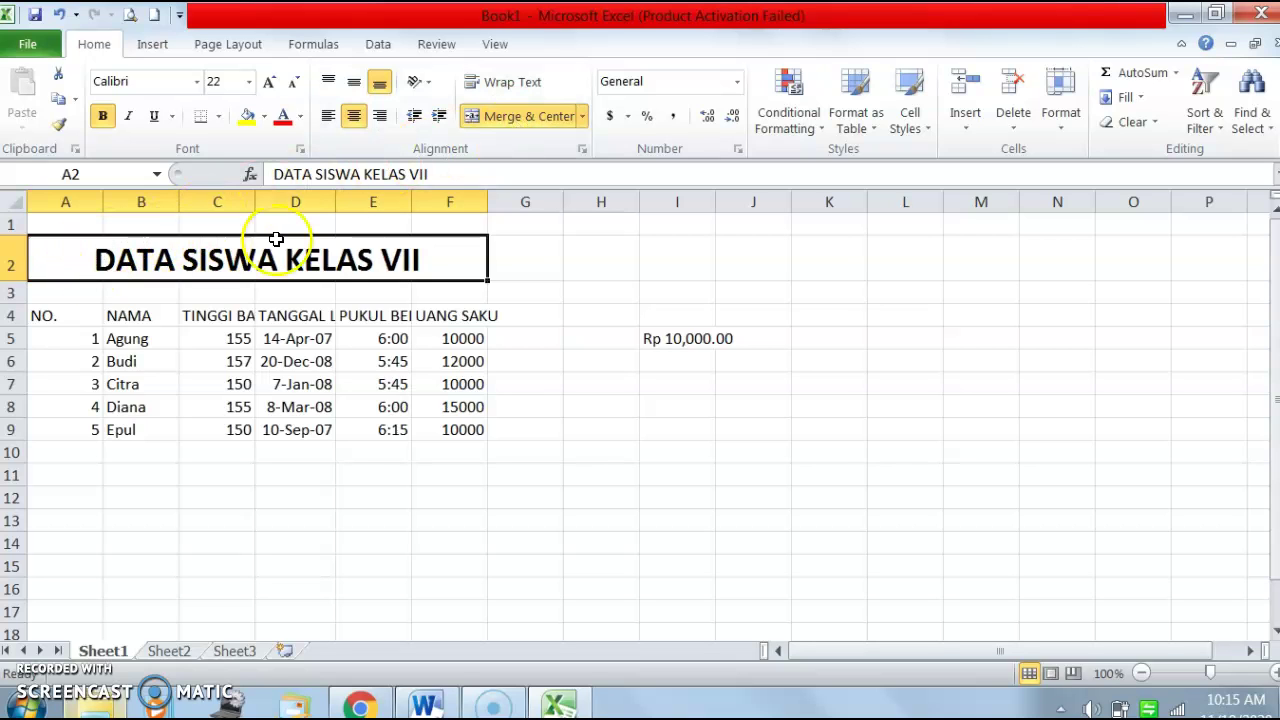
Examine how far the merged title cell in row 2 extends compared with the separate cells in row 1
click(38, 264)
click(535, 312)
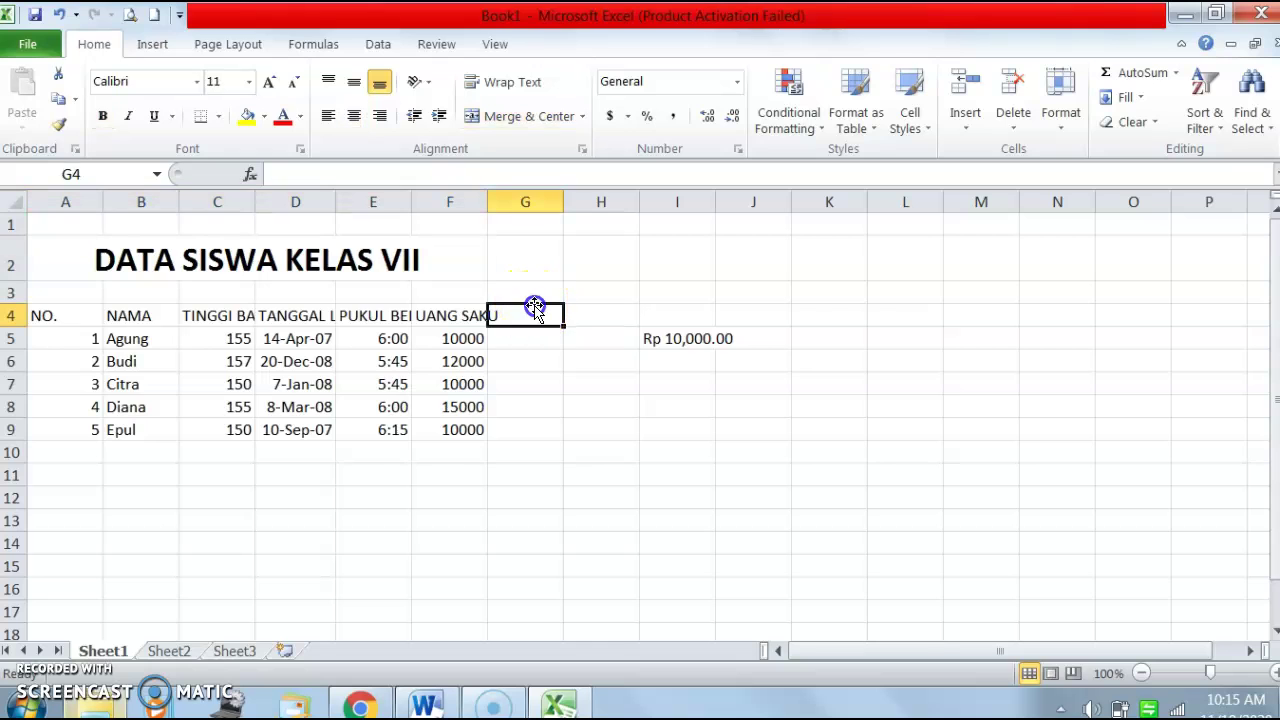
click(85, 263)
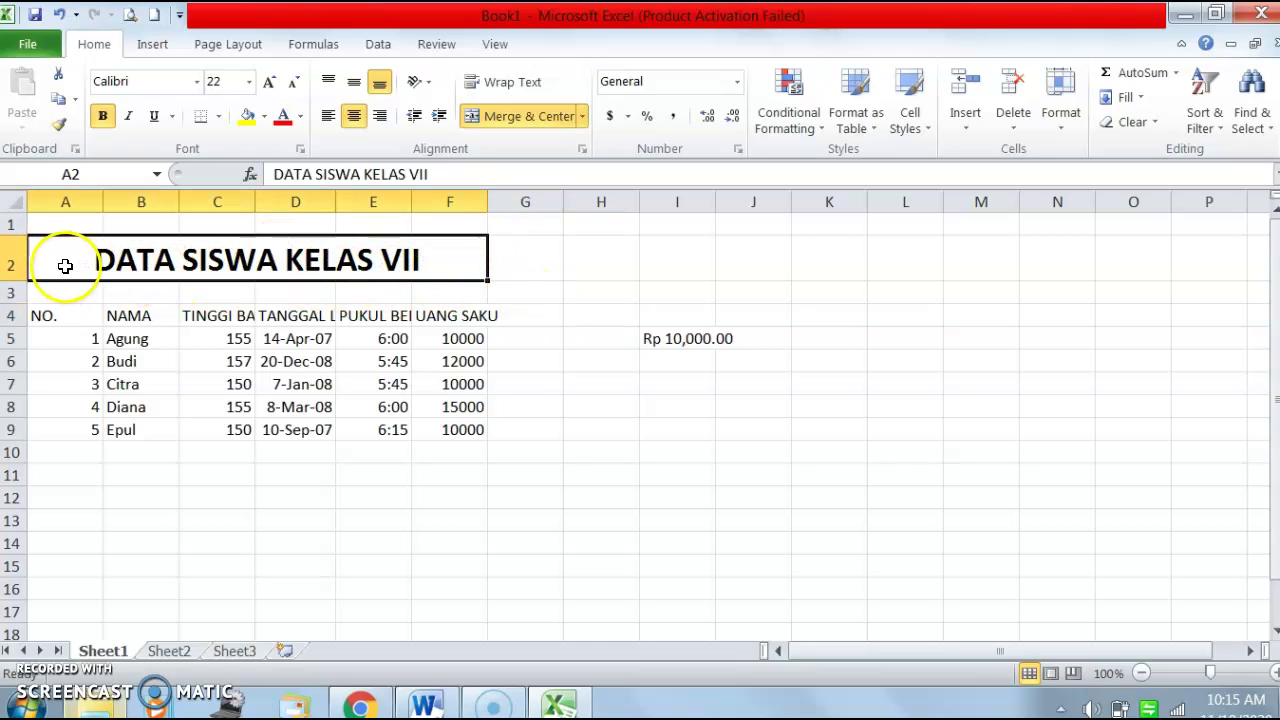
click(56, 224)
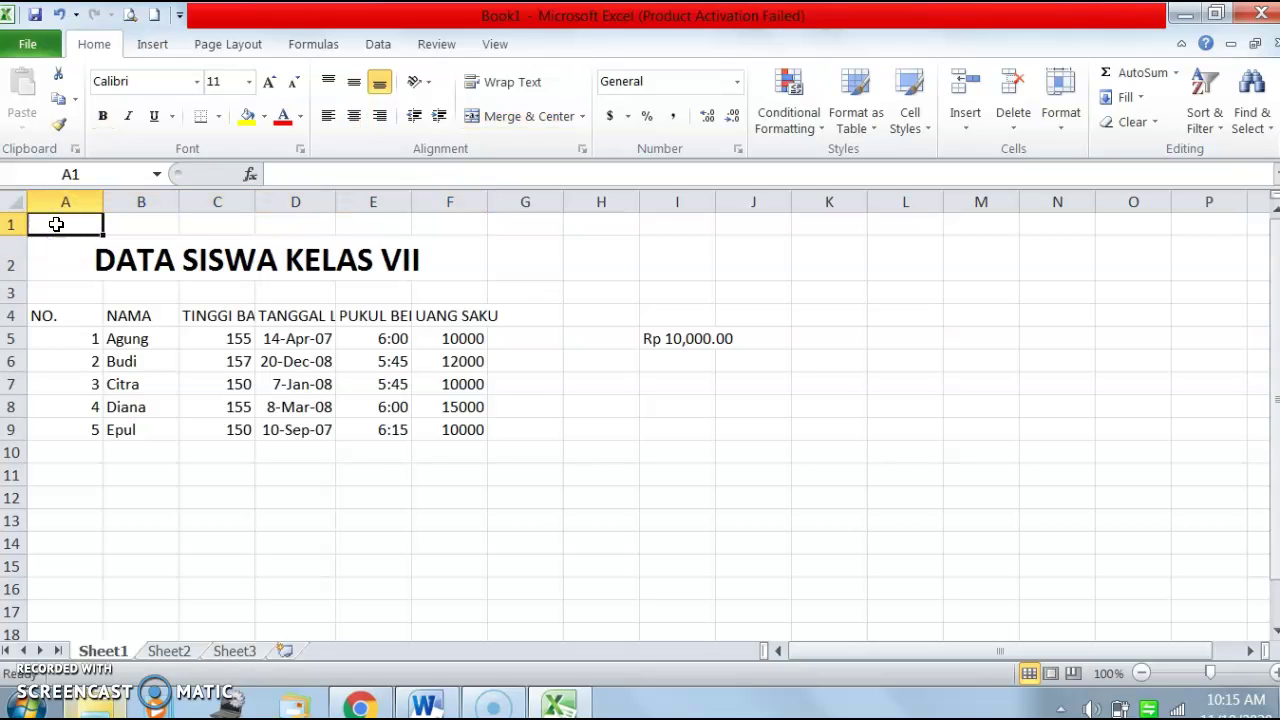
click(137, 221)
click(203, 221)
click(294, 221)
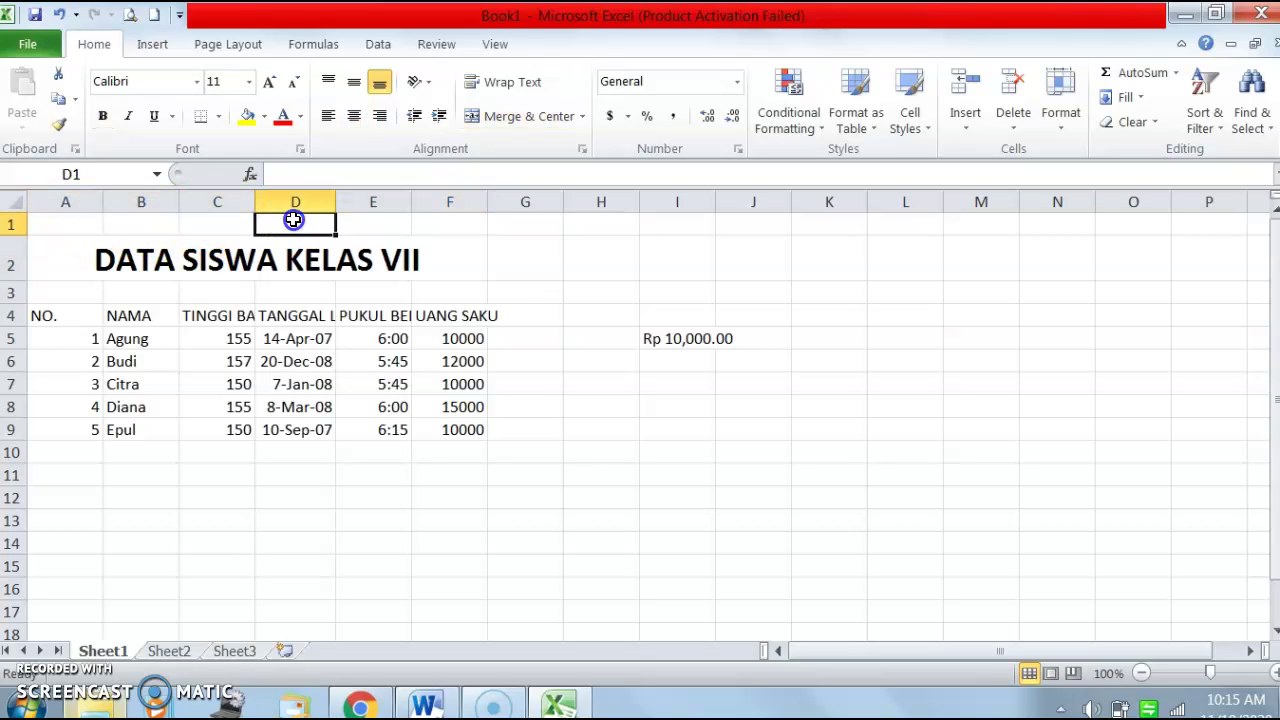
click(84, 260)
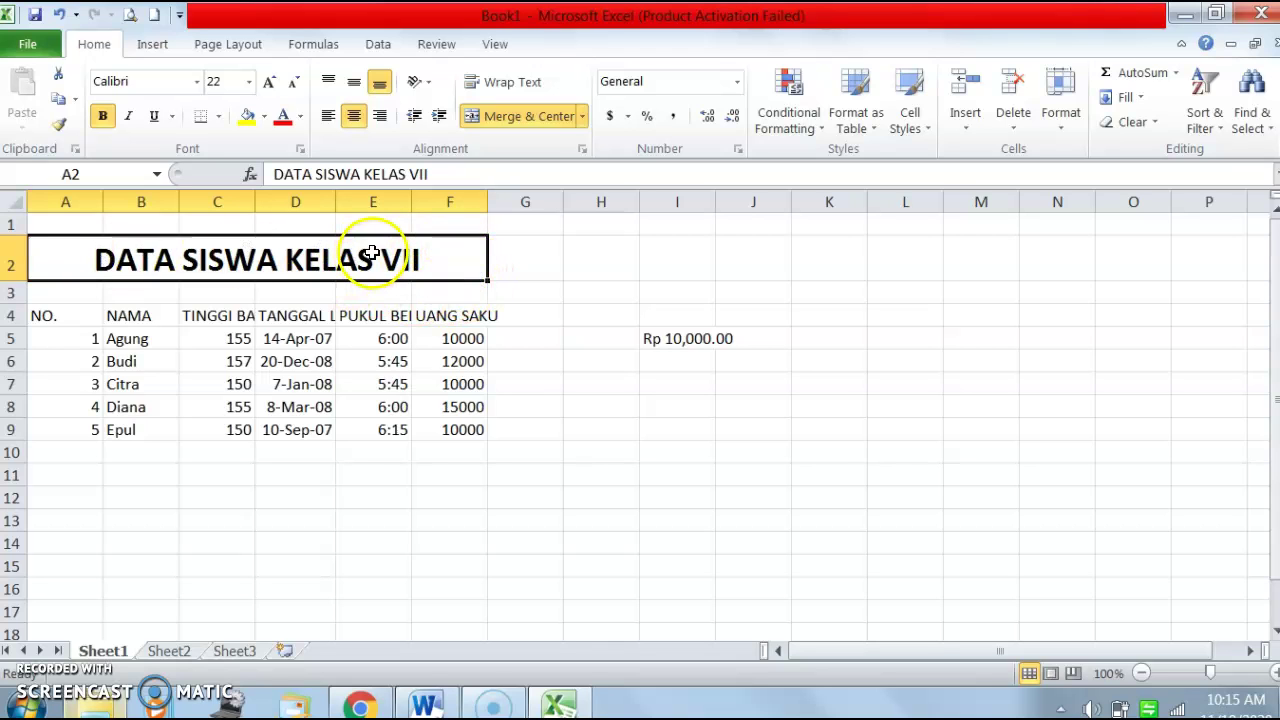
Apply All Borders to the student table in A4:F9, including its header row
click(88, 358)
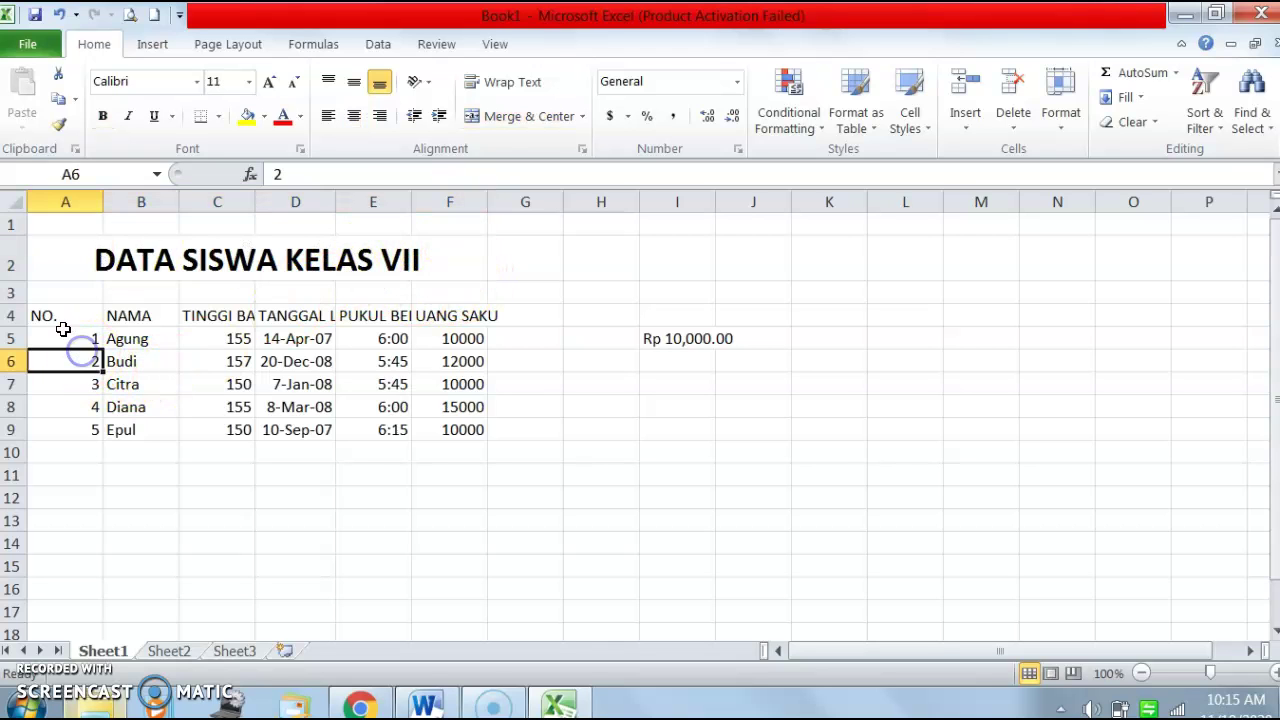
drag(46, 315, 448, 428)
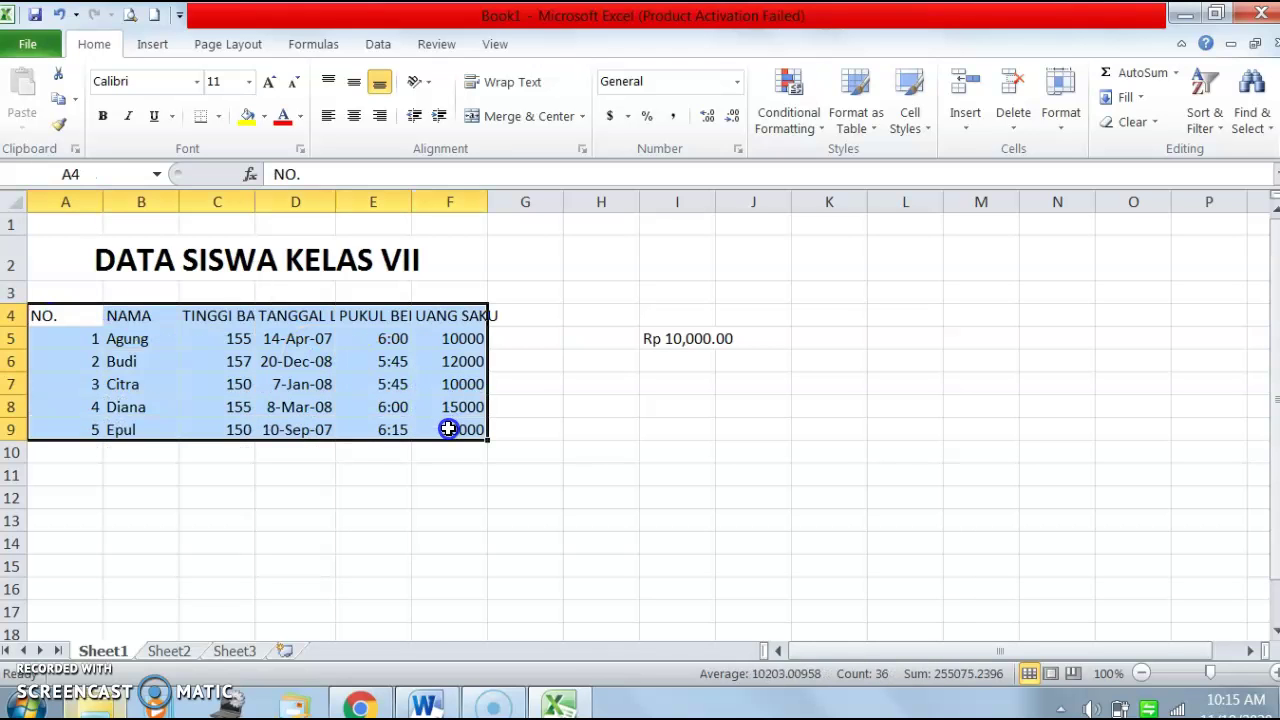
click(221, 118)
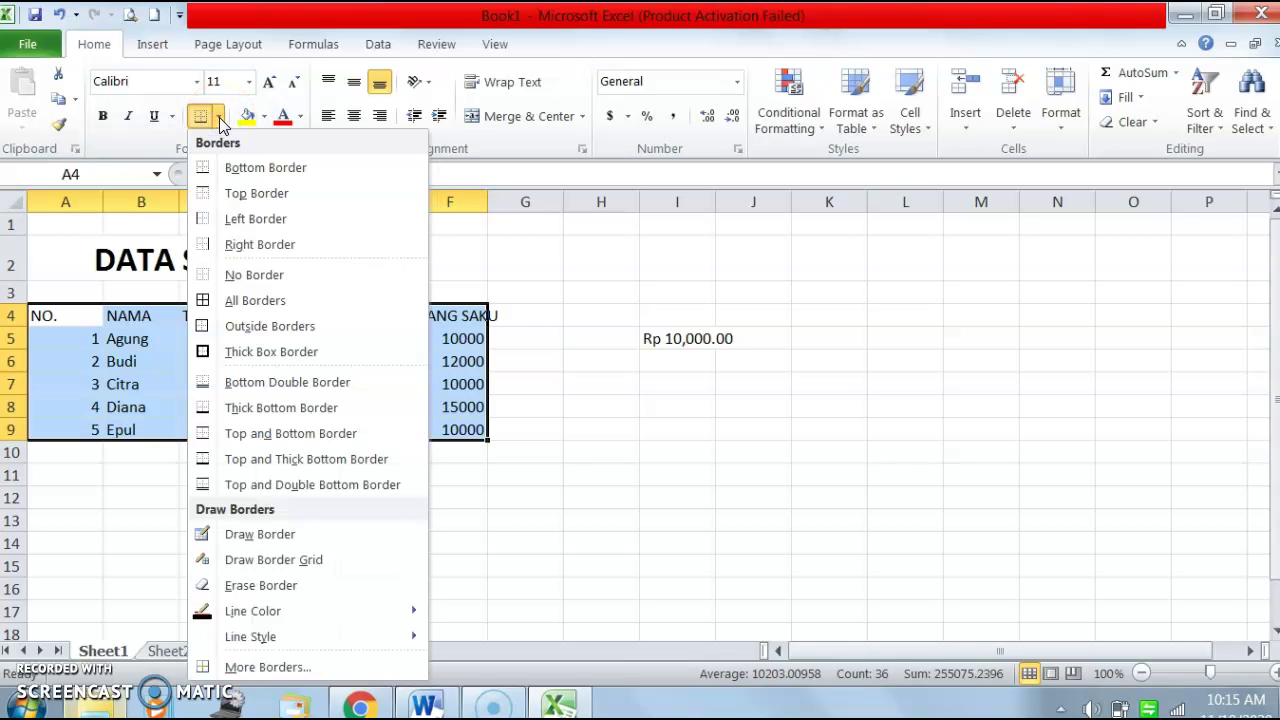
click(276, 311)
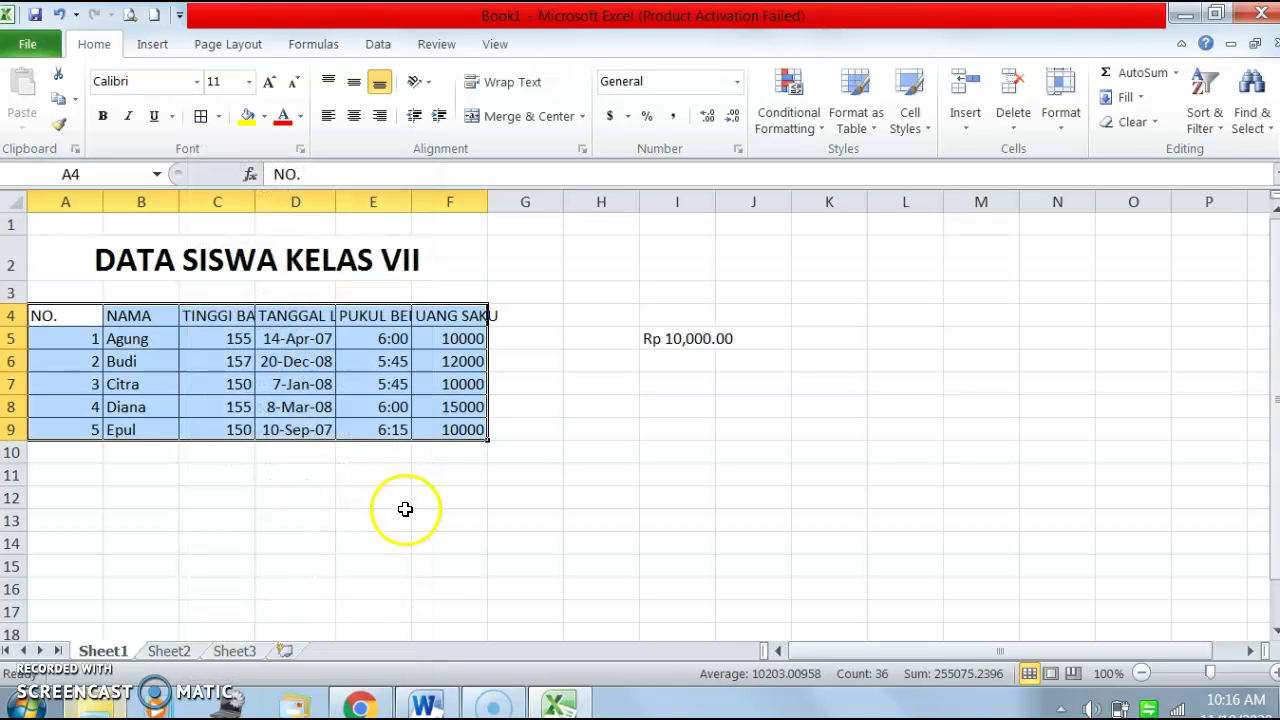
click(405, 509)
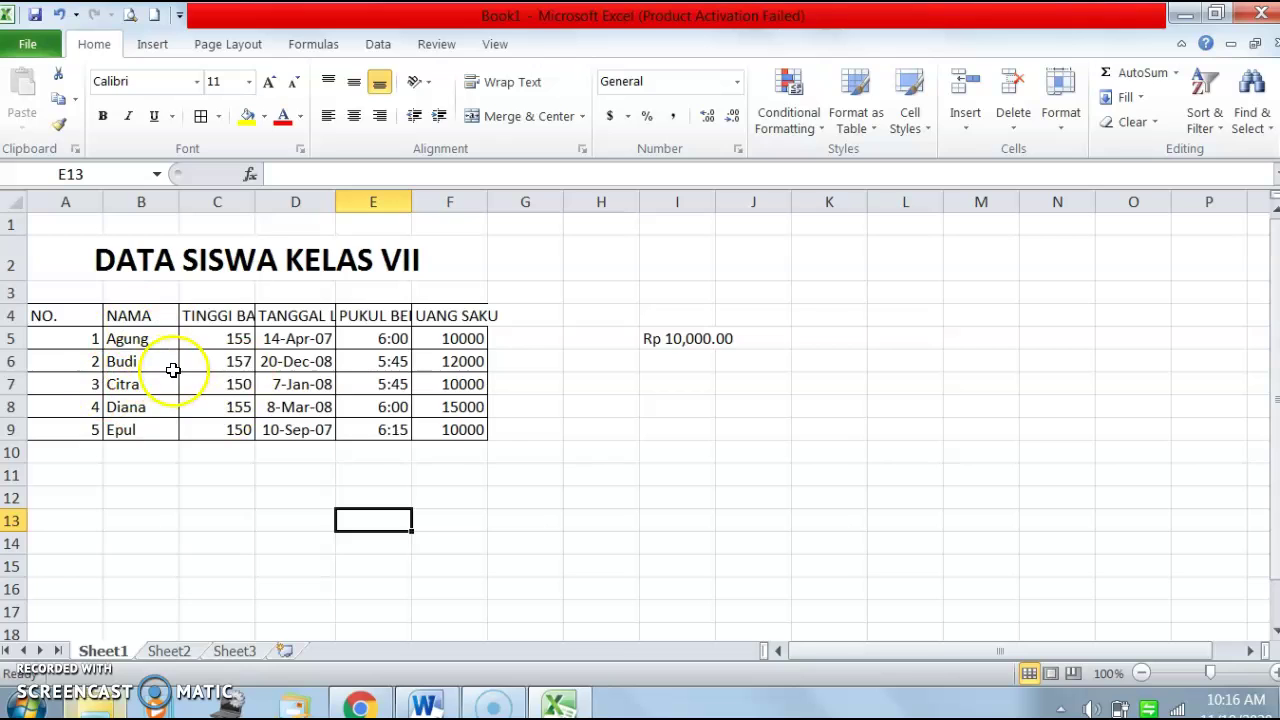
click(74, 315)
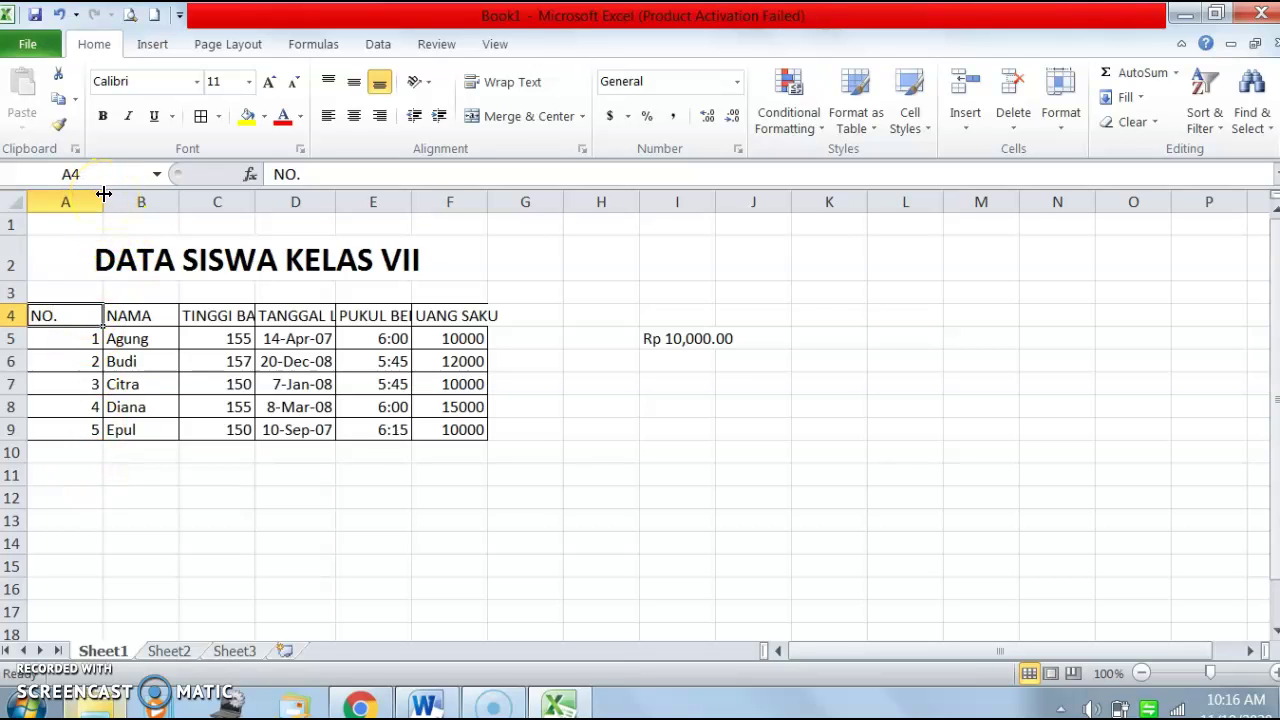
drag(103, 193, 104, 194)
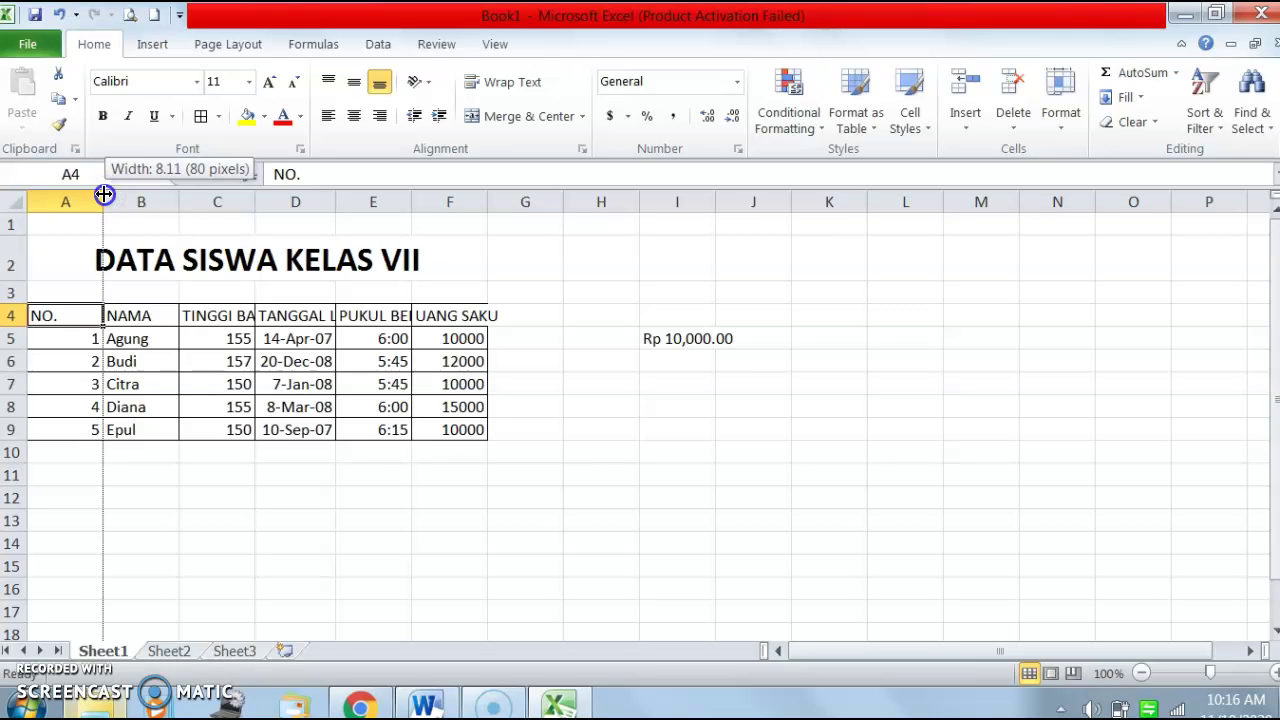
drag(104, 194, 69, 197)
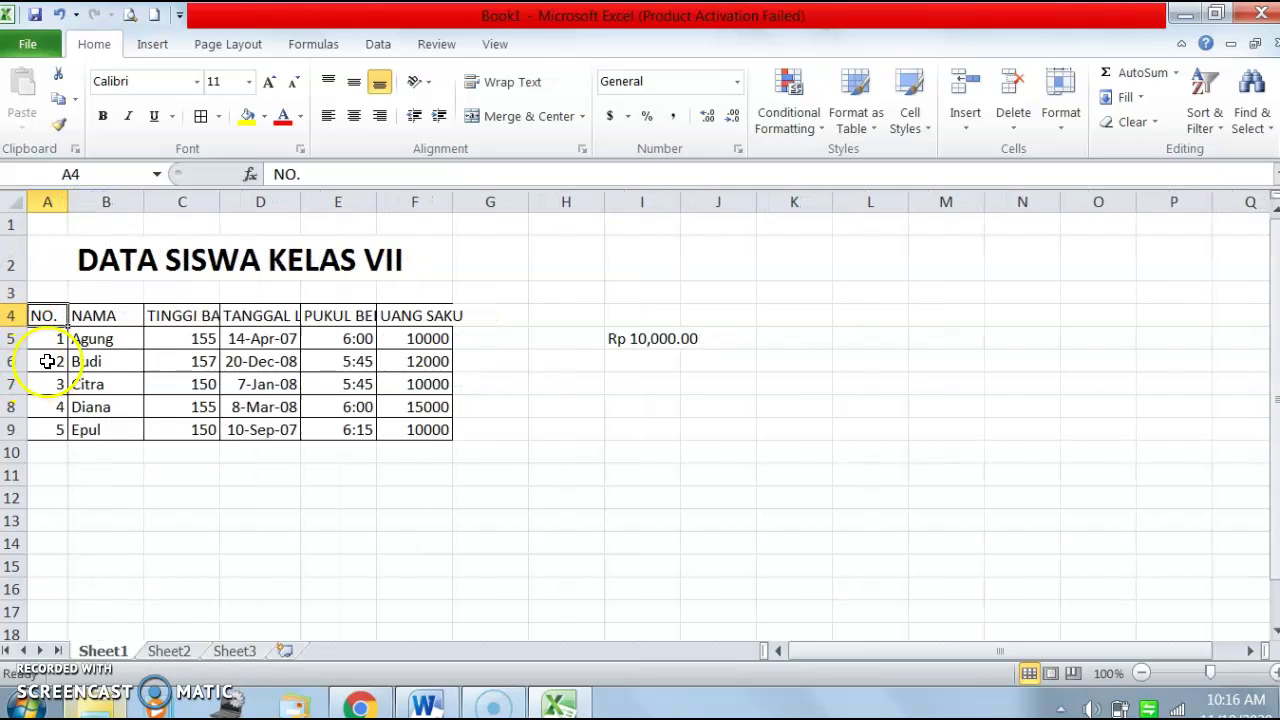
click(58, 14)
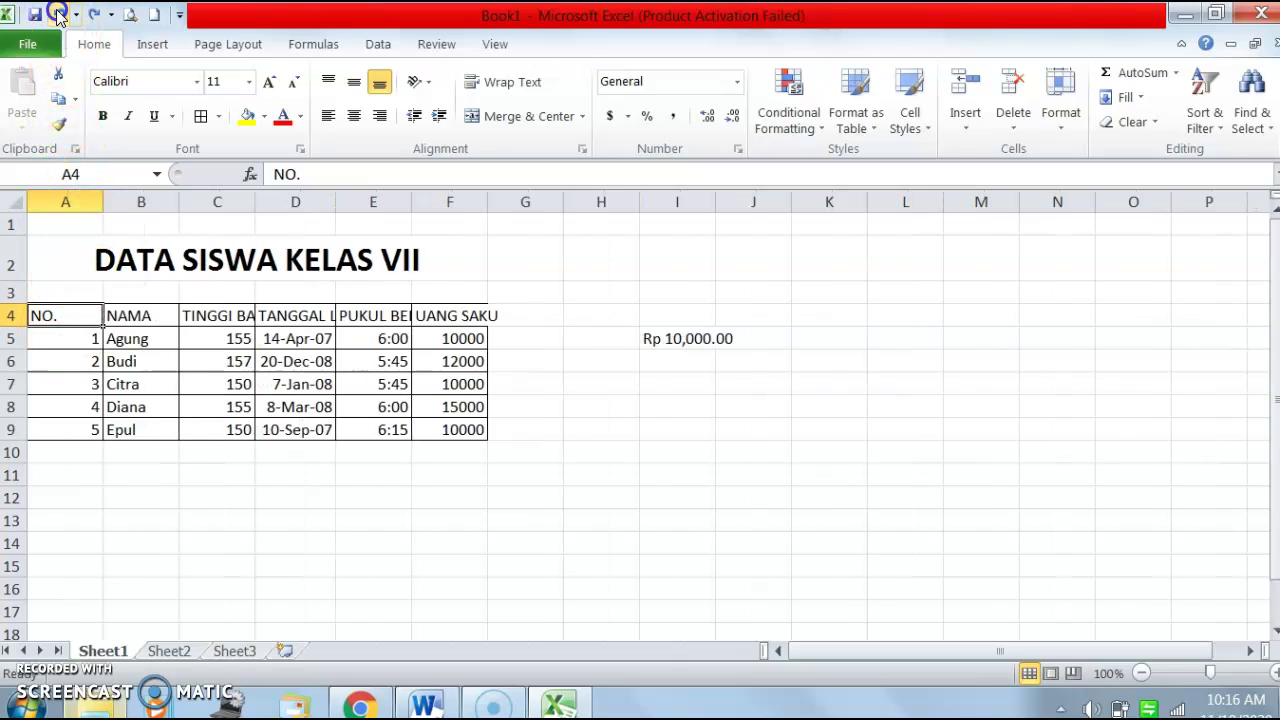
AutoFit the NO. column A to its contents and make the NAMA column B slightly wider than its longest entry
click(46, 387)
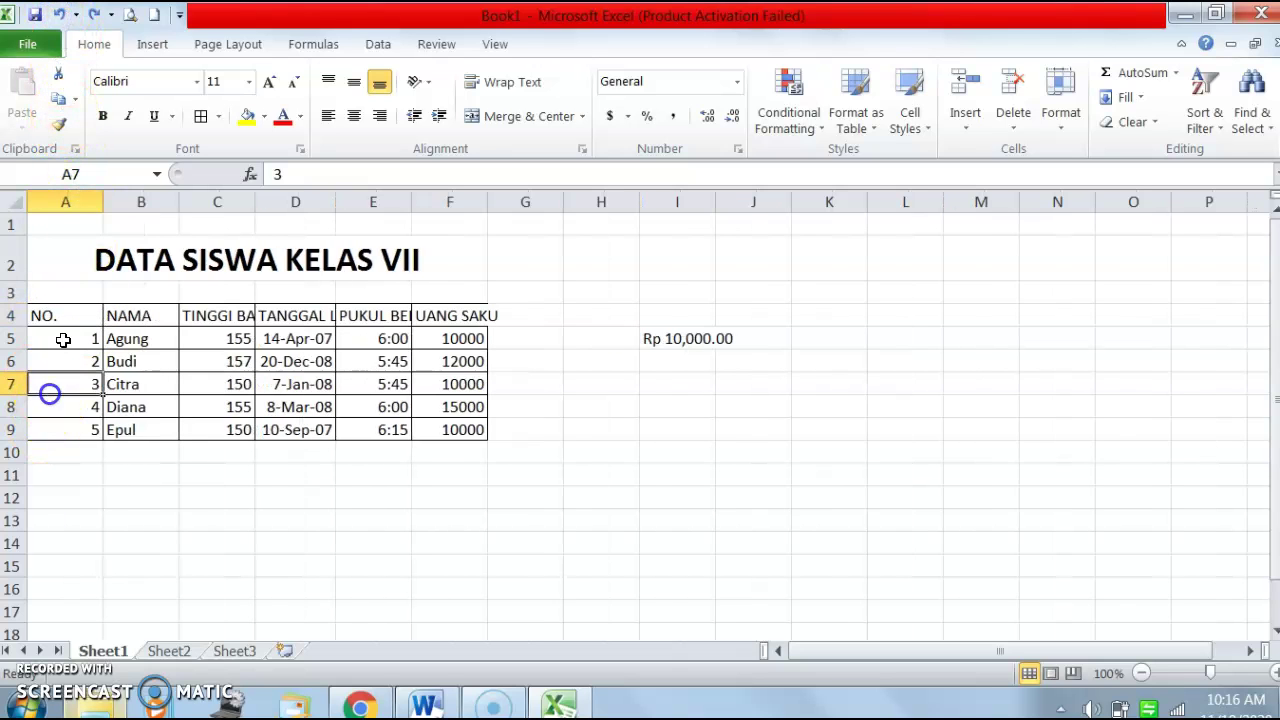
double_click(103, 203)
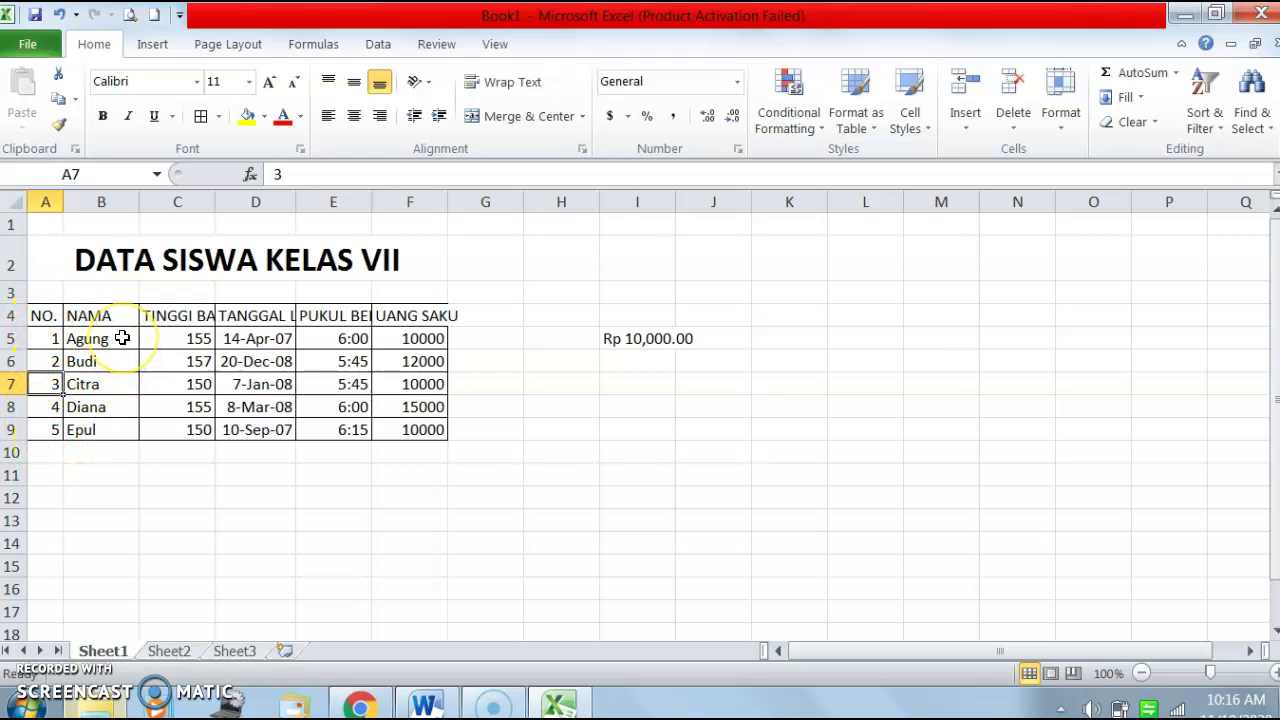
double_click(138, 204)
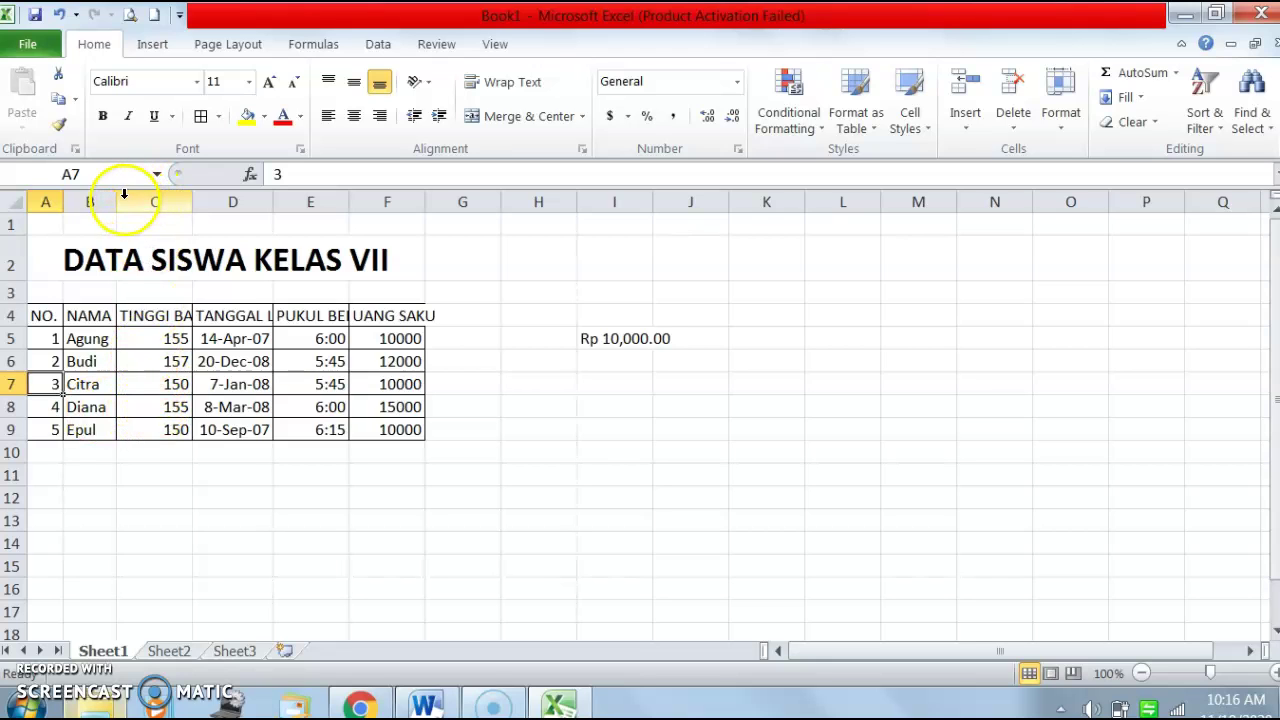
drag(119, 203, 160, 203)
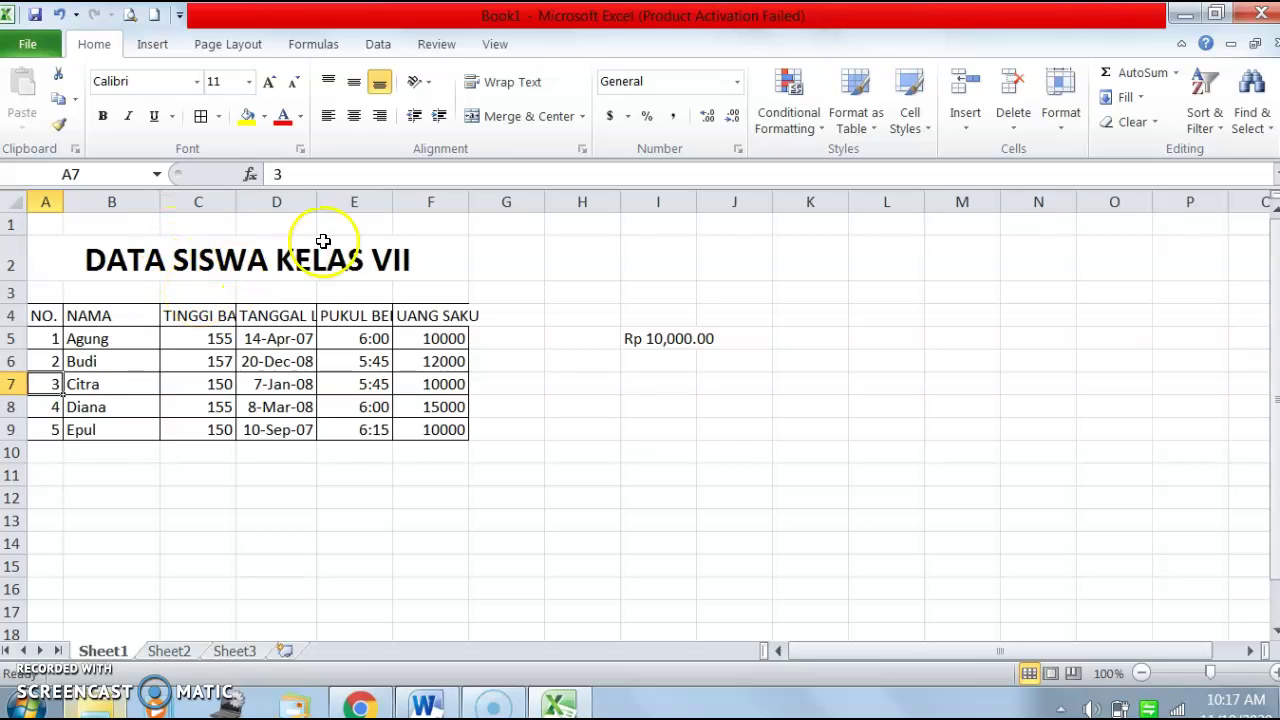
click(204, 341)
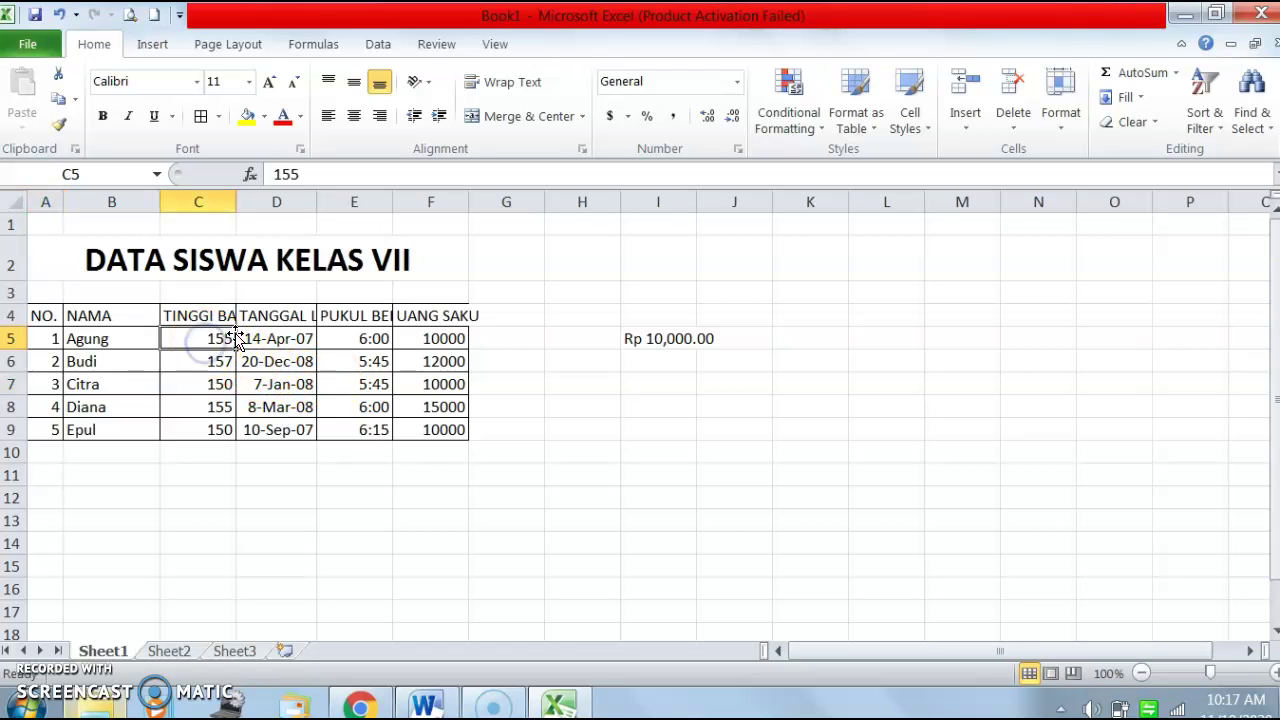
click(251, 340)
click(349, 340)
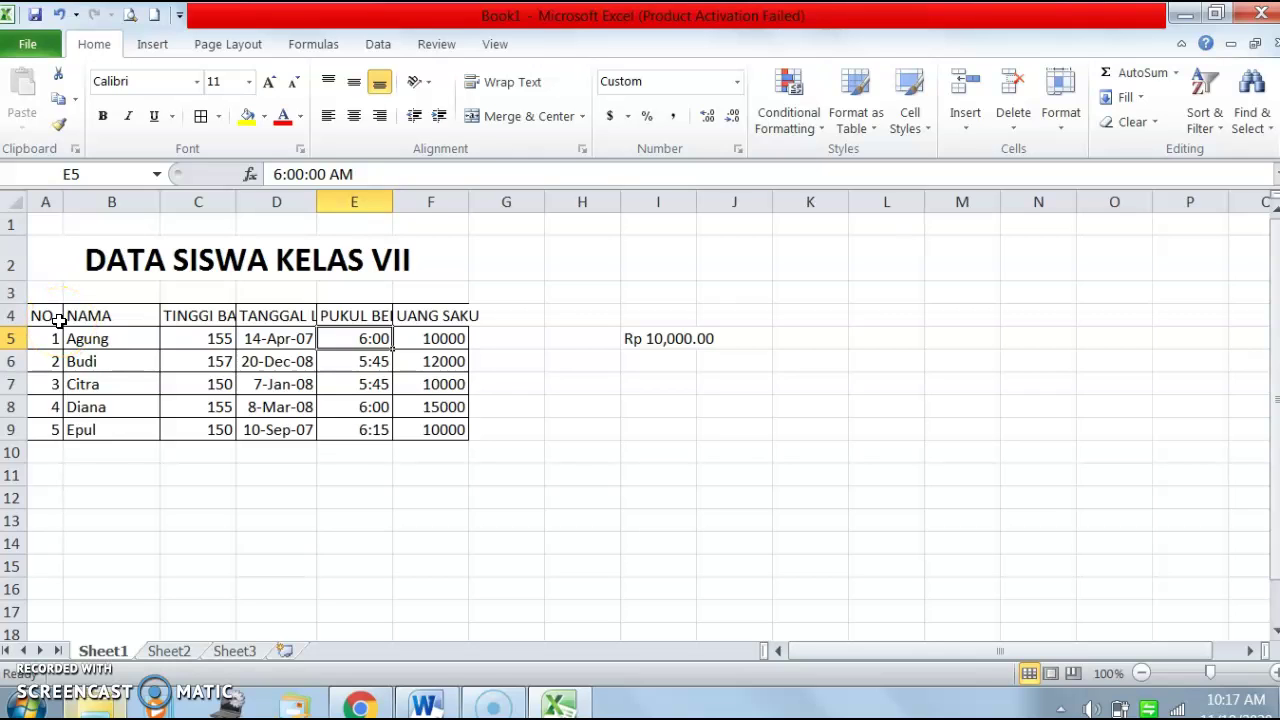
click(95, 388)
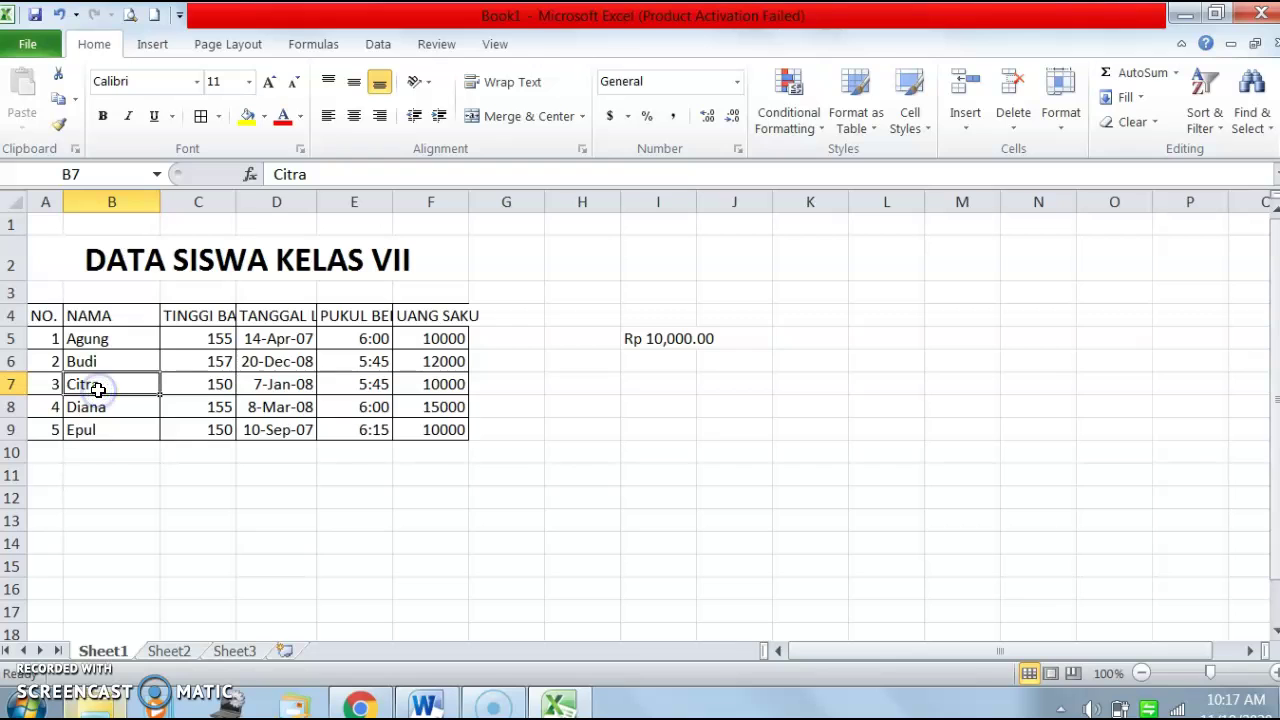
Wrap the text of the header cells A4:F4 and make them bold
drag(38, 314, 425, 315)
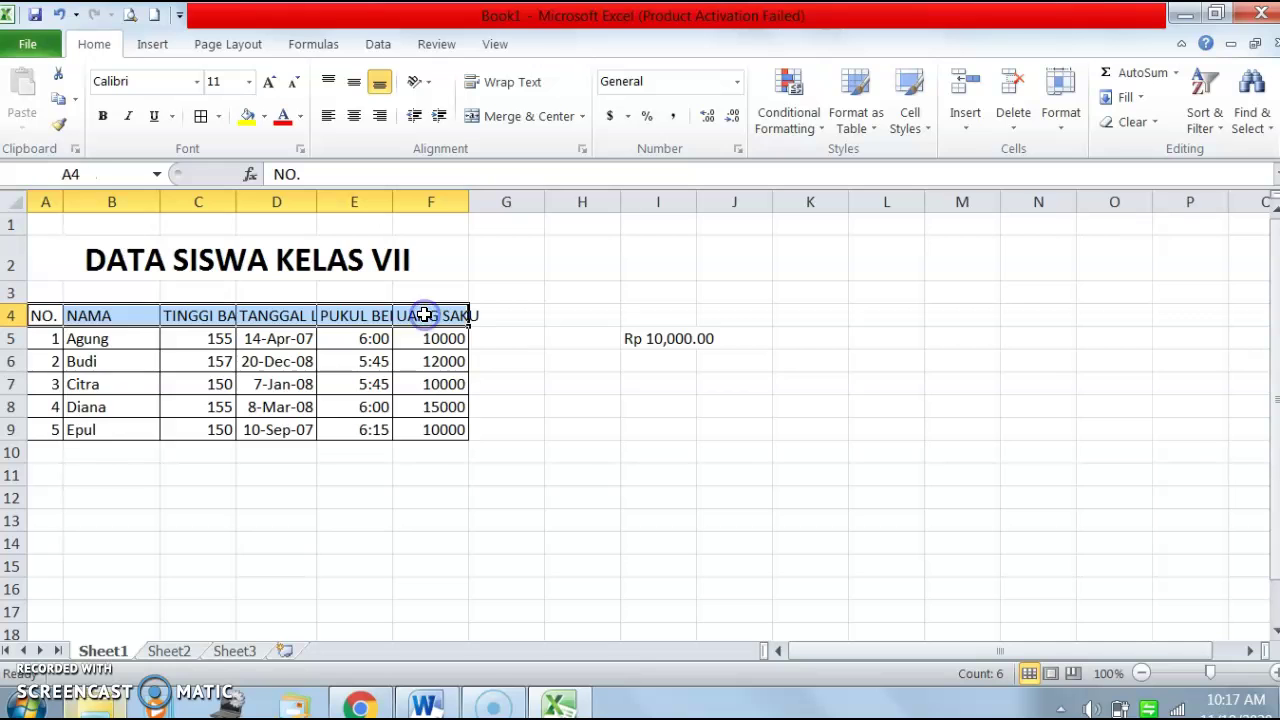
click(530, 82)
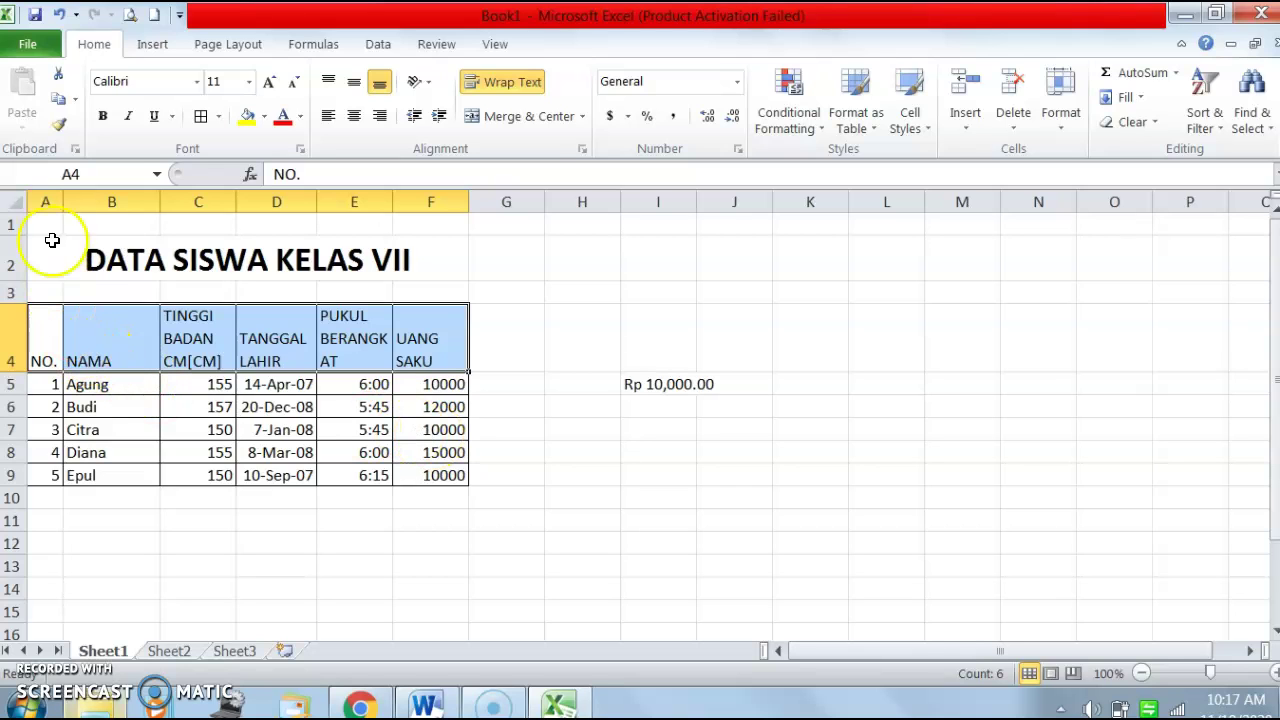
click(101, 123)
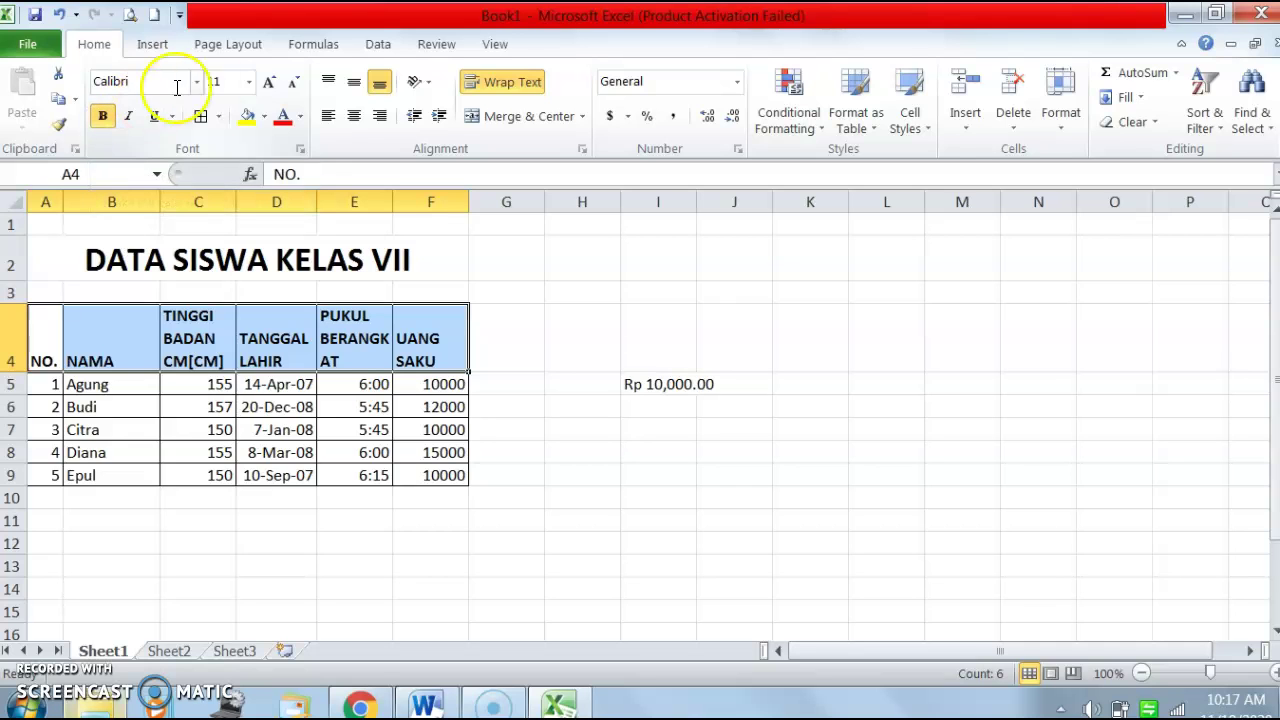
Center the header text in A4:F4 horizontally and align it to the middle vertically
click(352, 125)
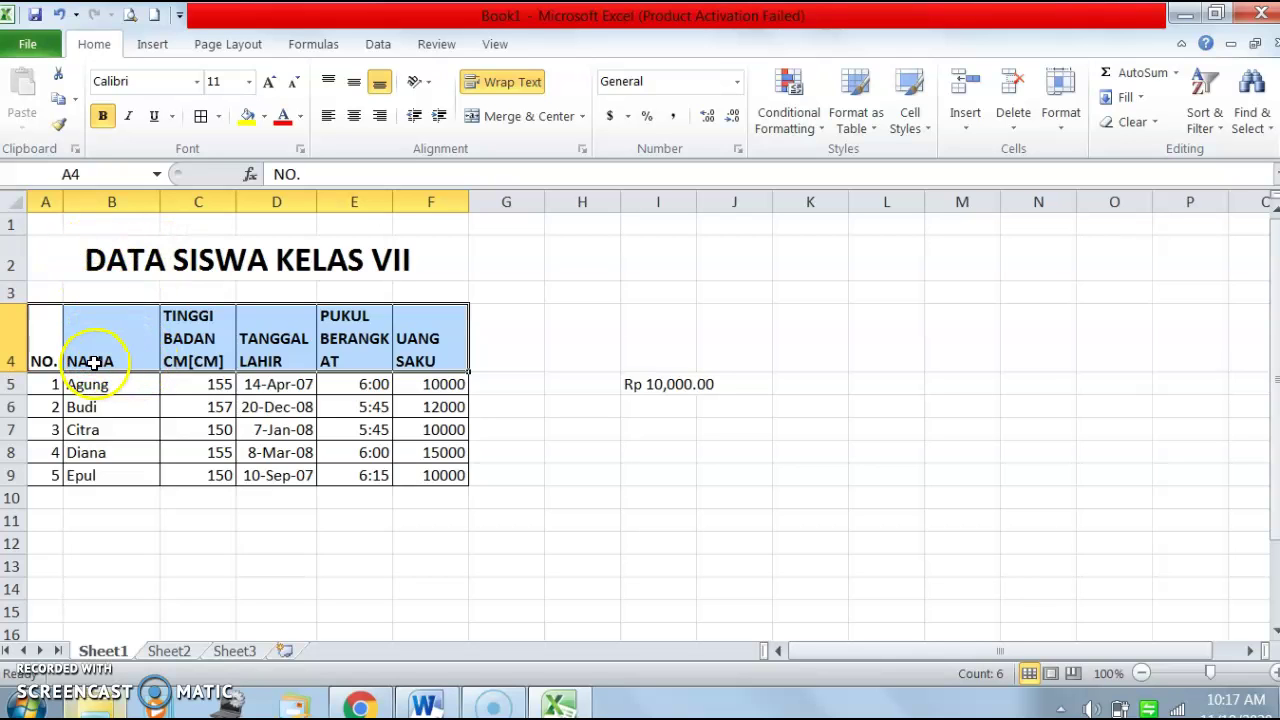
click(354, 117)
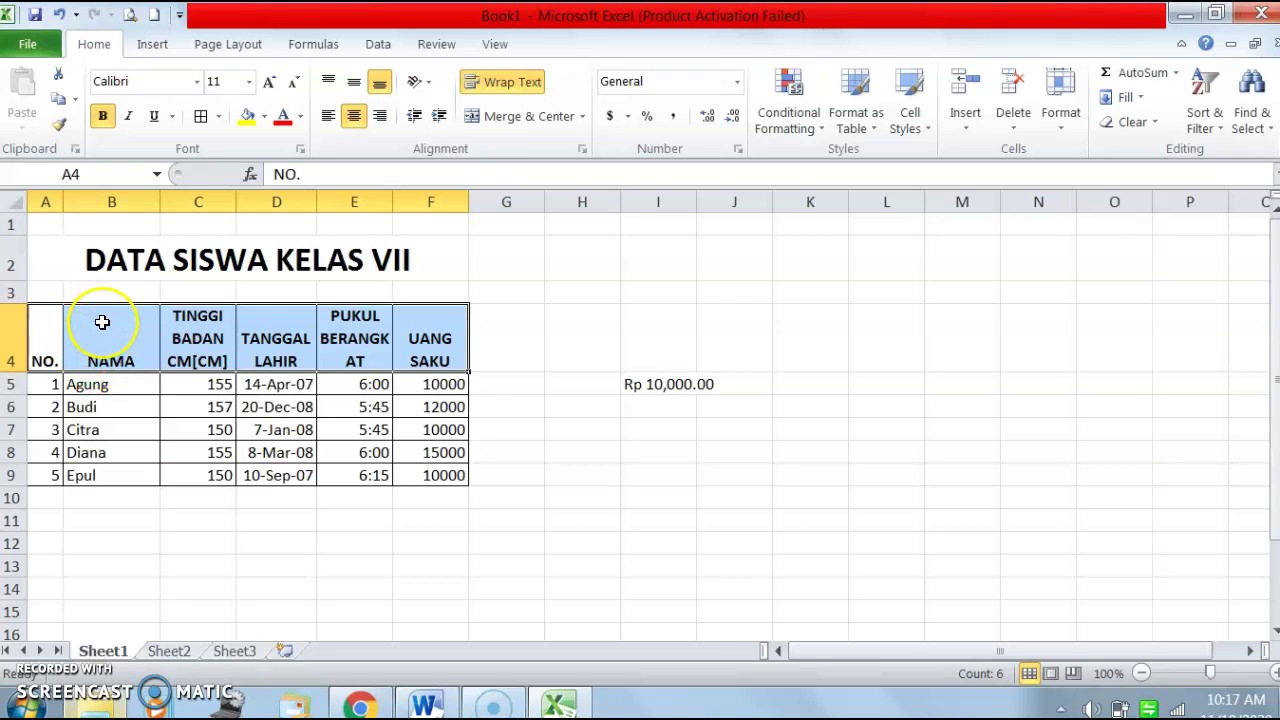
click(355, 84)
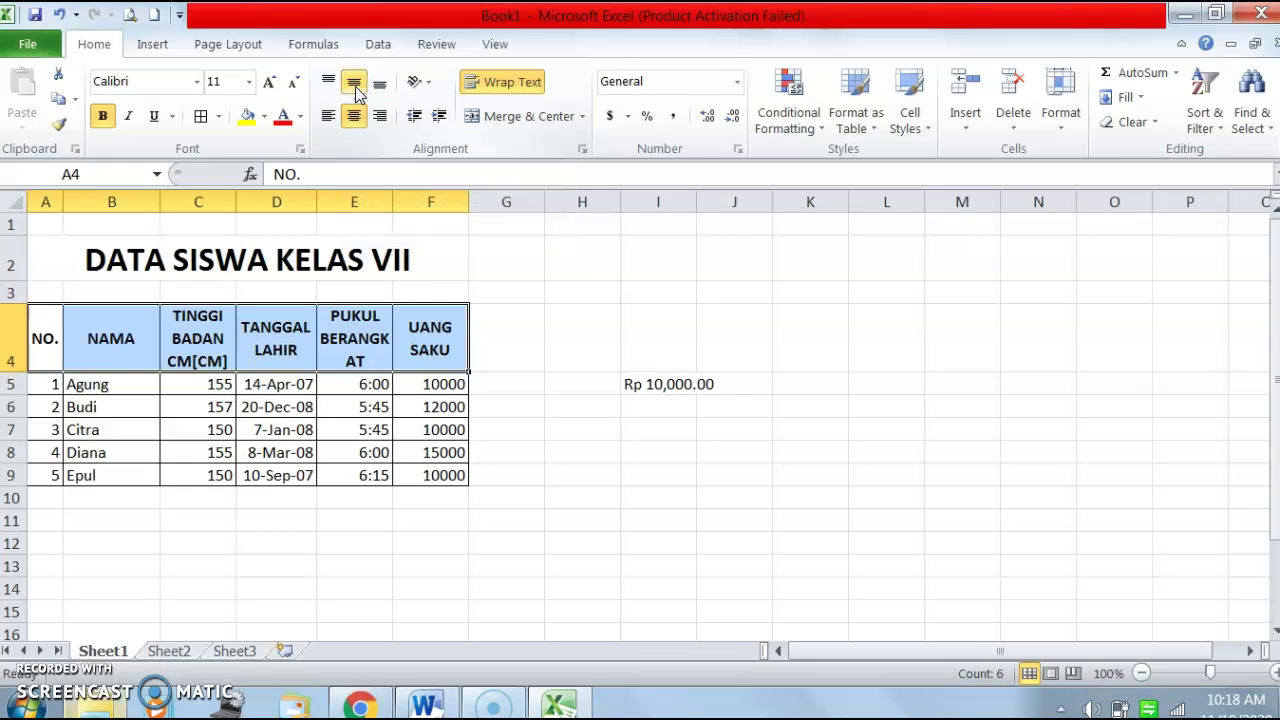
click(437, 437)
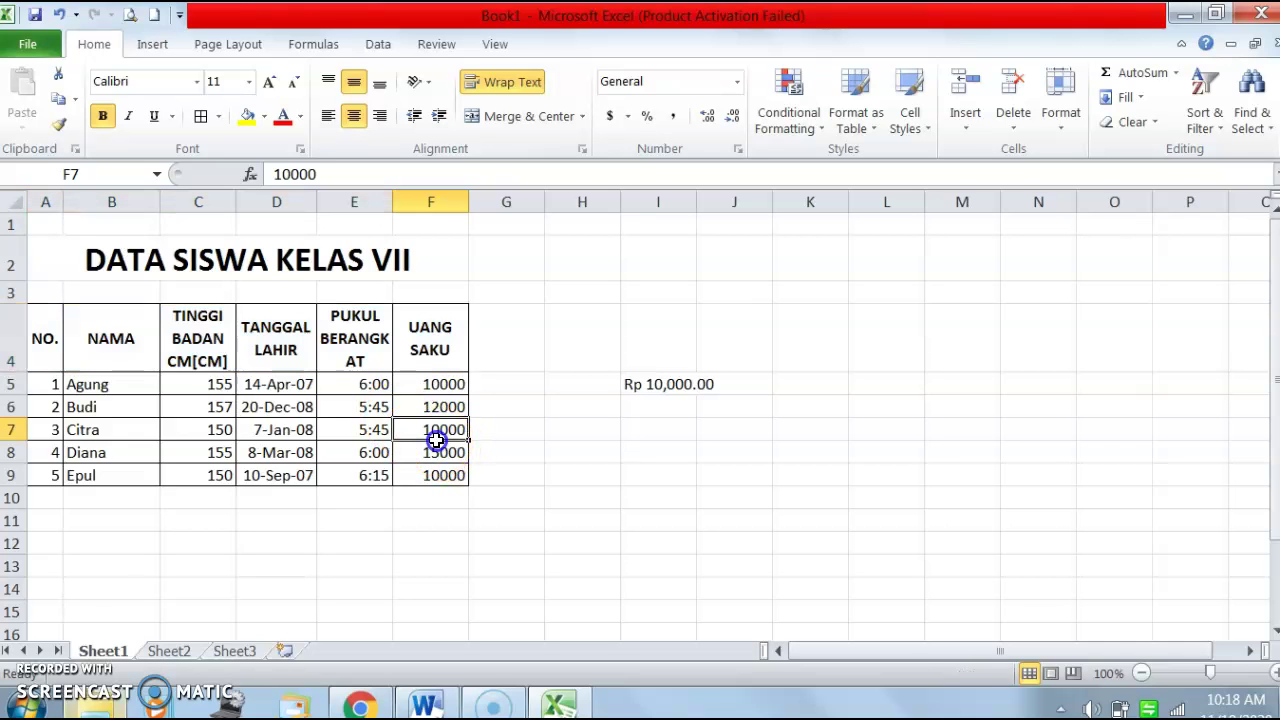
Fill the header cells A4:F4 with a dark orange theme color
click(205, 330)
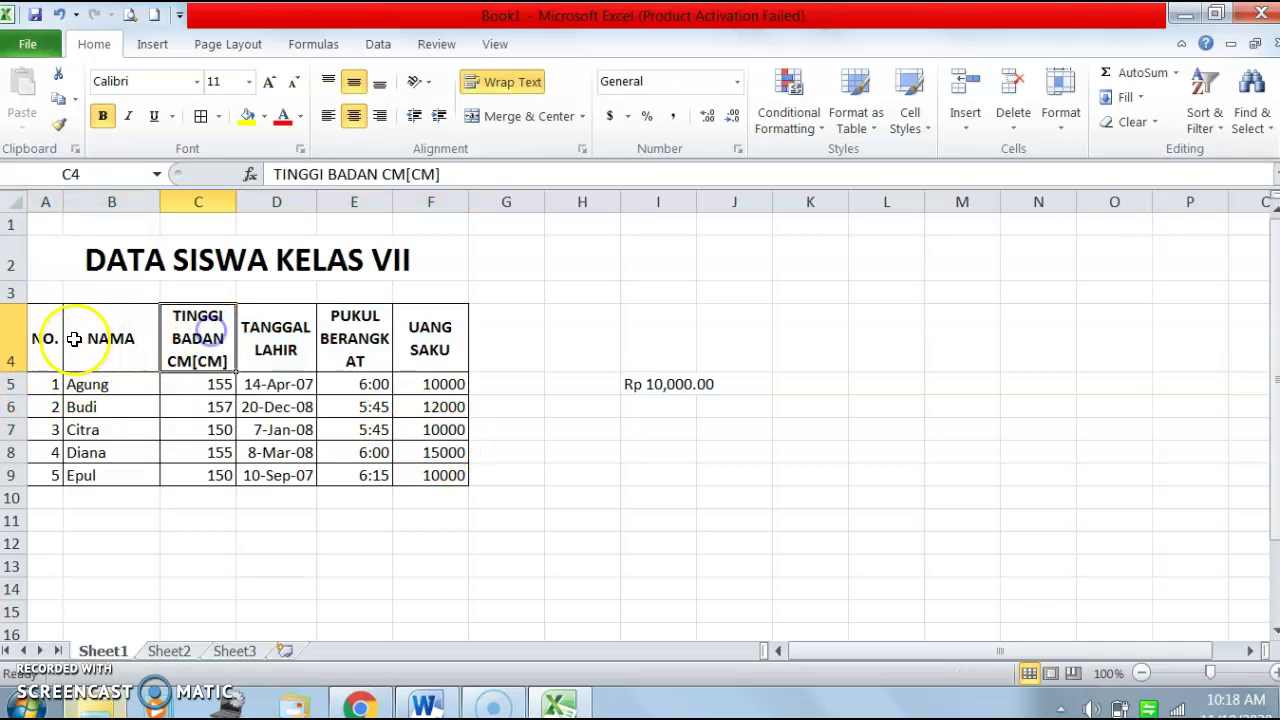
drag(40, 335, 440, 325)
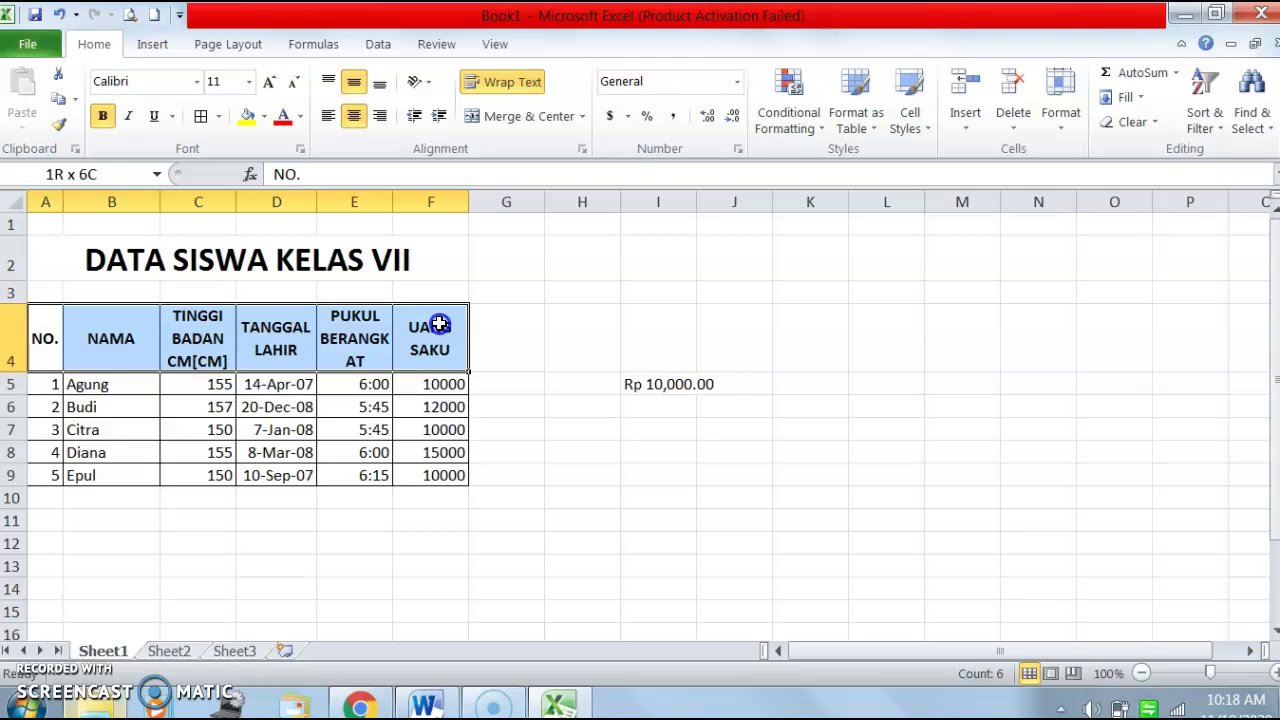
click(264, 118)
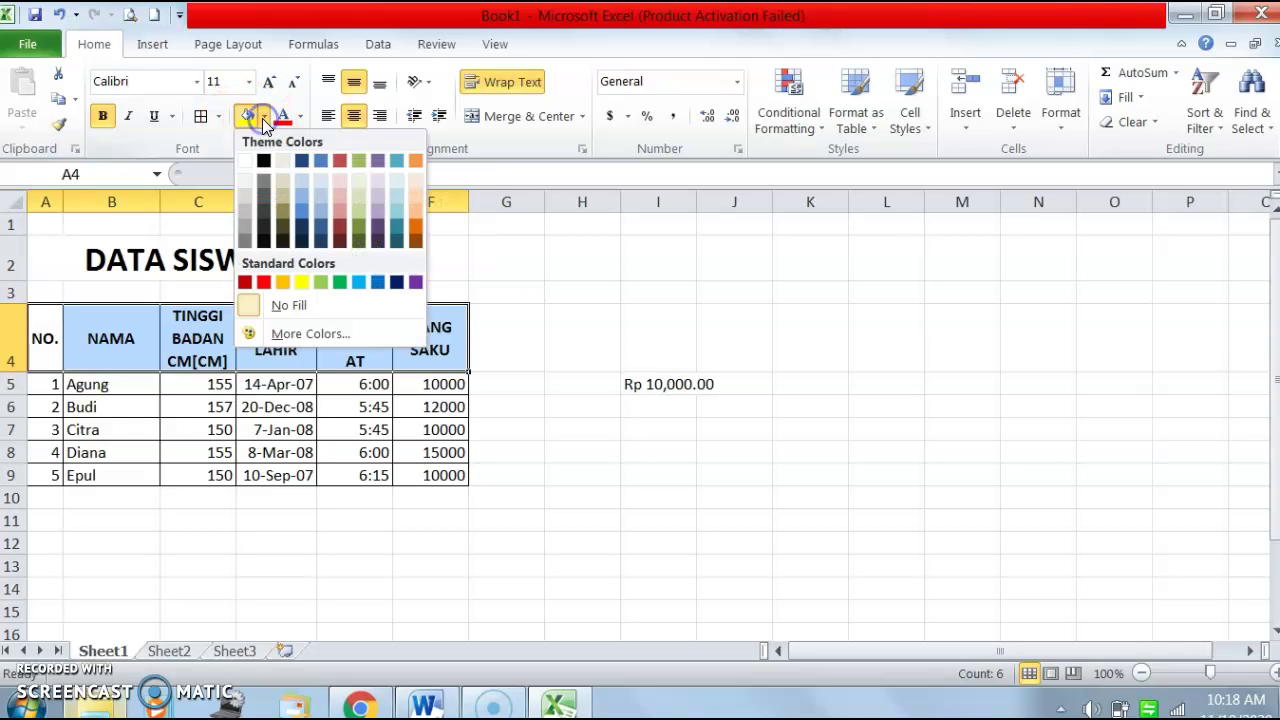
click(412, 230)
click(557, 340)
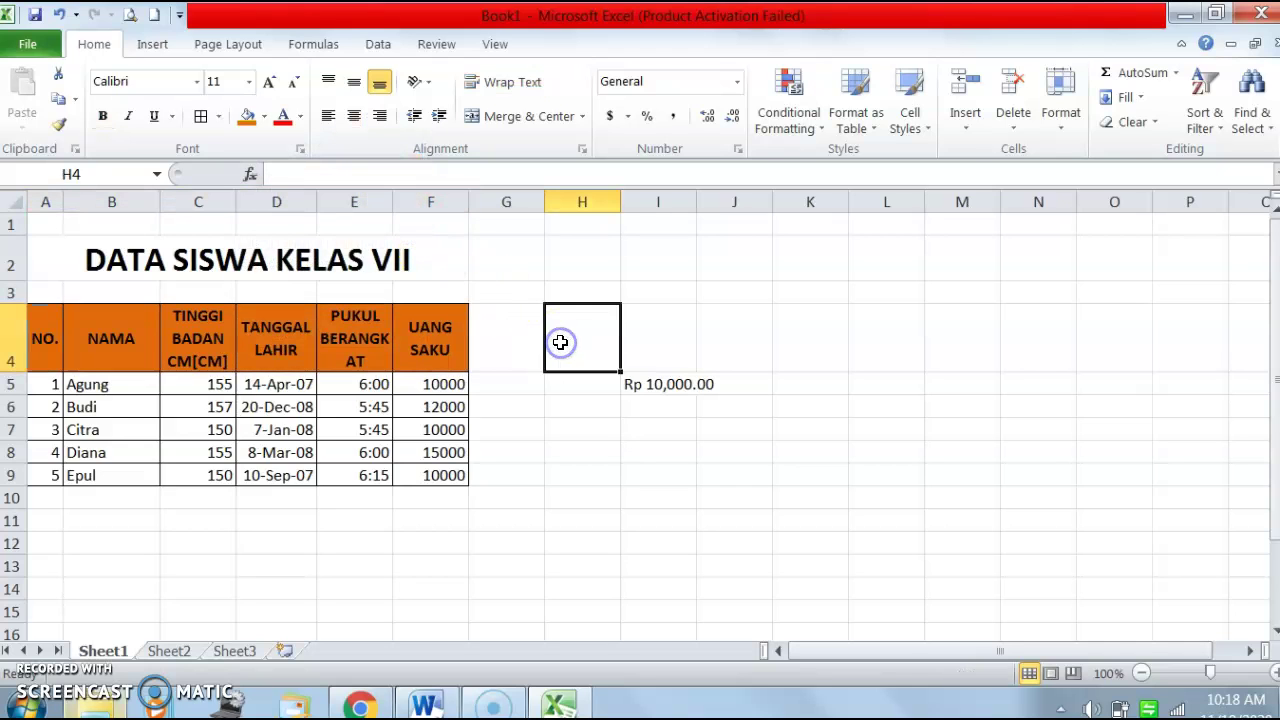
Correct the height header in C4 to read "TINGGI BADAN [CM]"
click(199, 362)
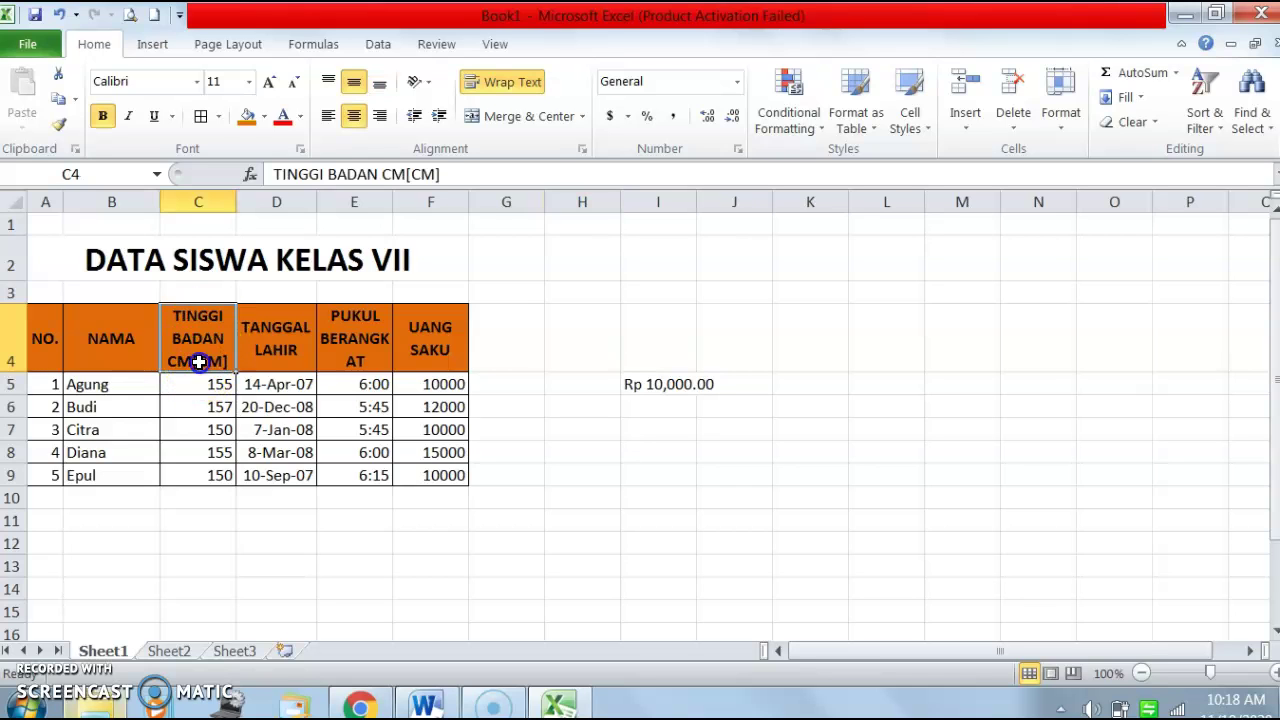
click(410, 174)
key(BackSpace)
key(BackSpace)
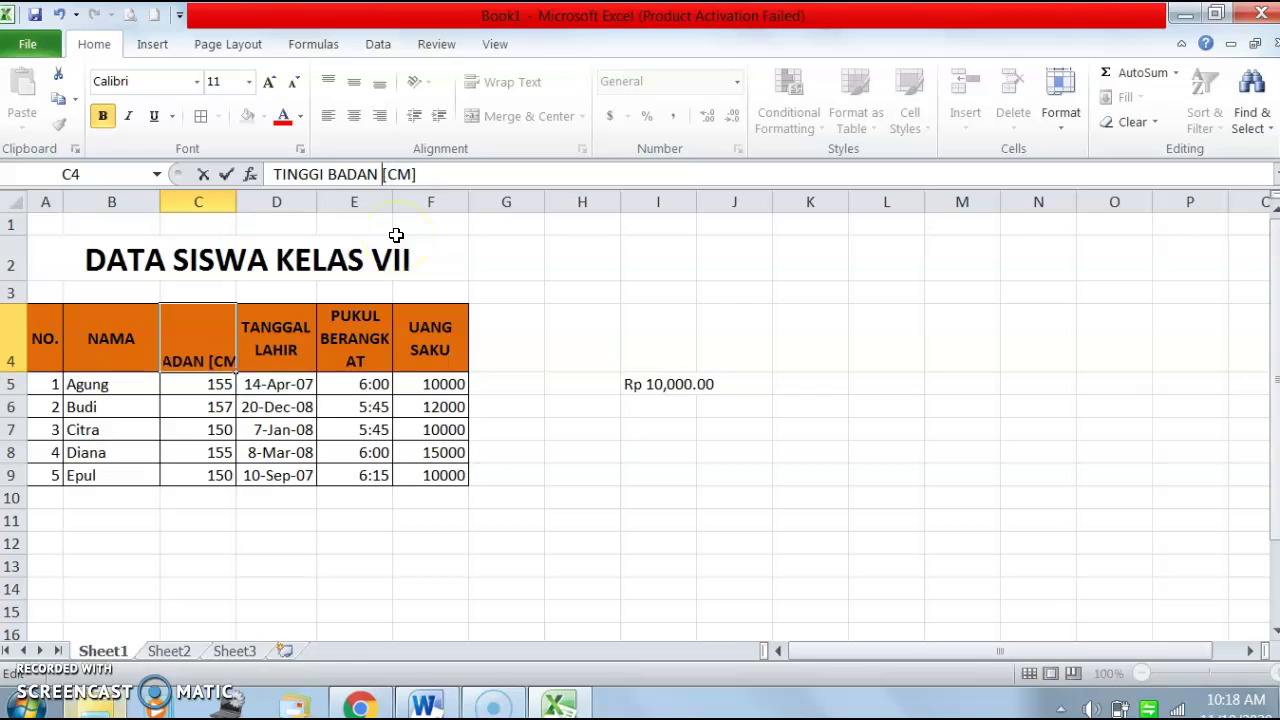
key(Return)
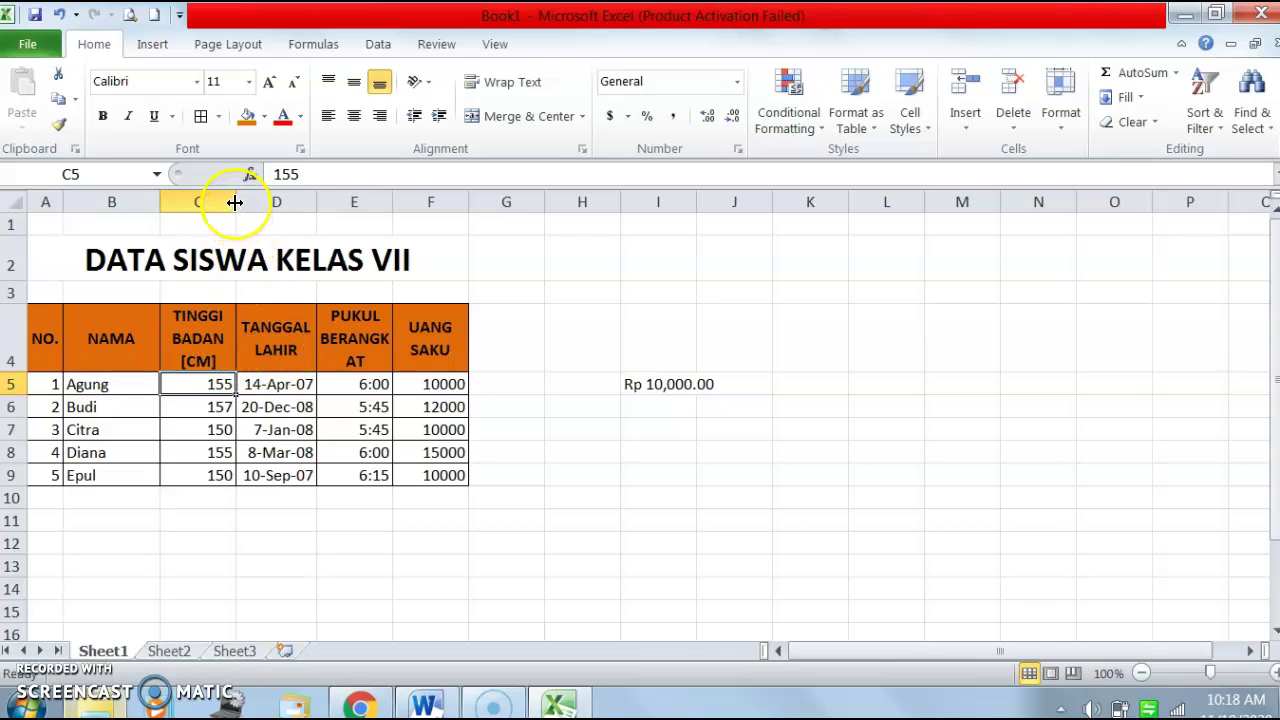
Widen columns C, E and F so TINGGI BADAN [CM] and PUKUL BERANGKAT fit on two lines and UANG SAKU on one
drag(235, 203, 267, 203)
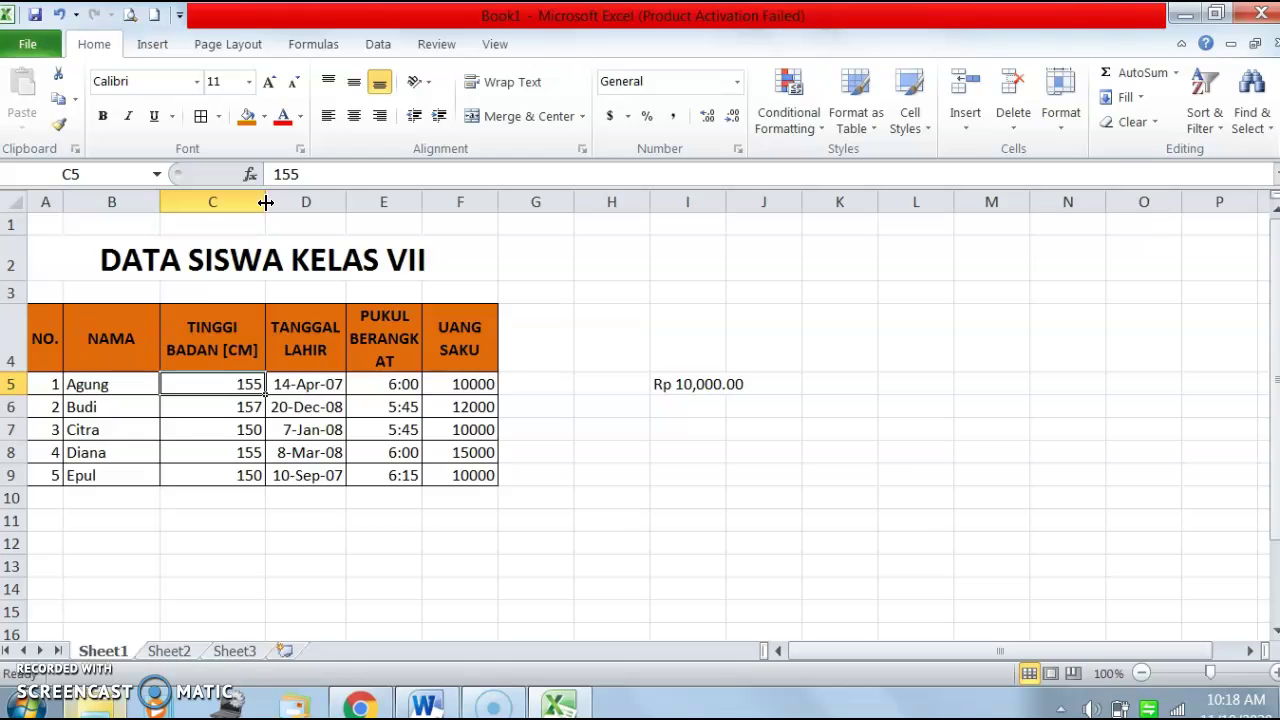
drag(422, 203, 452, 213)
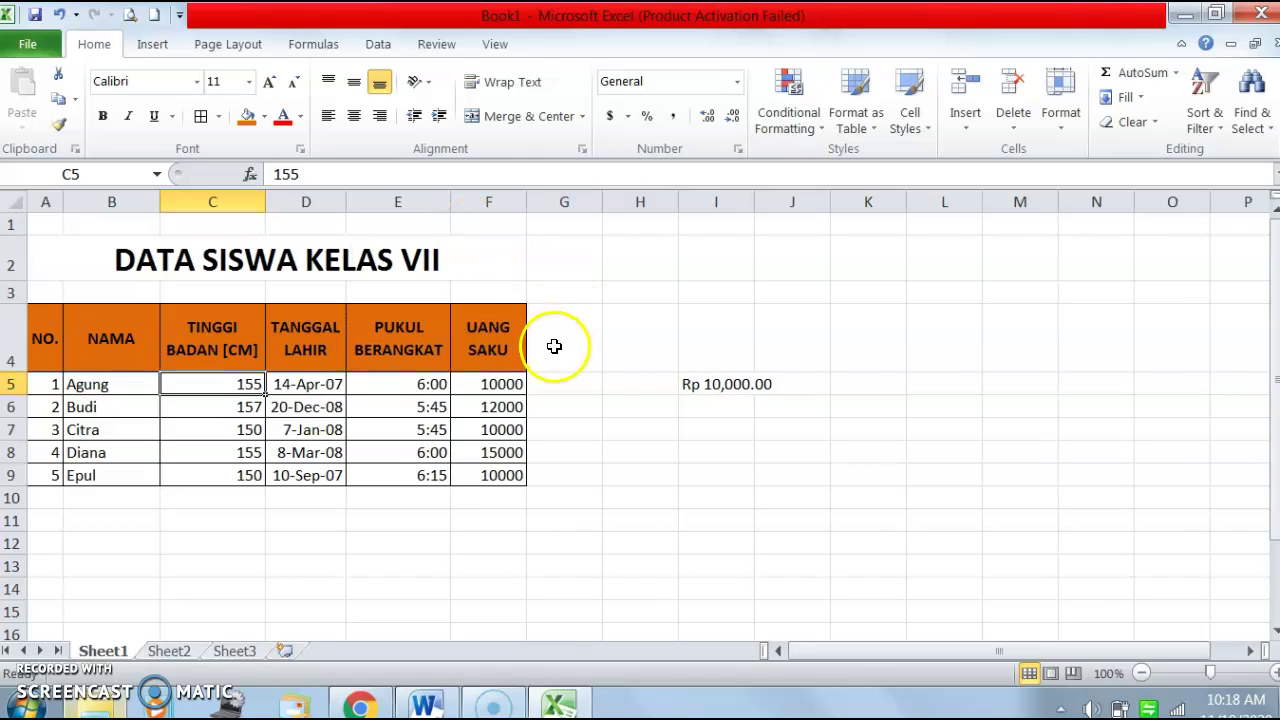
drag(526, 200, 548, 203)
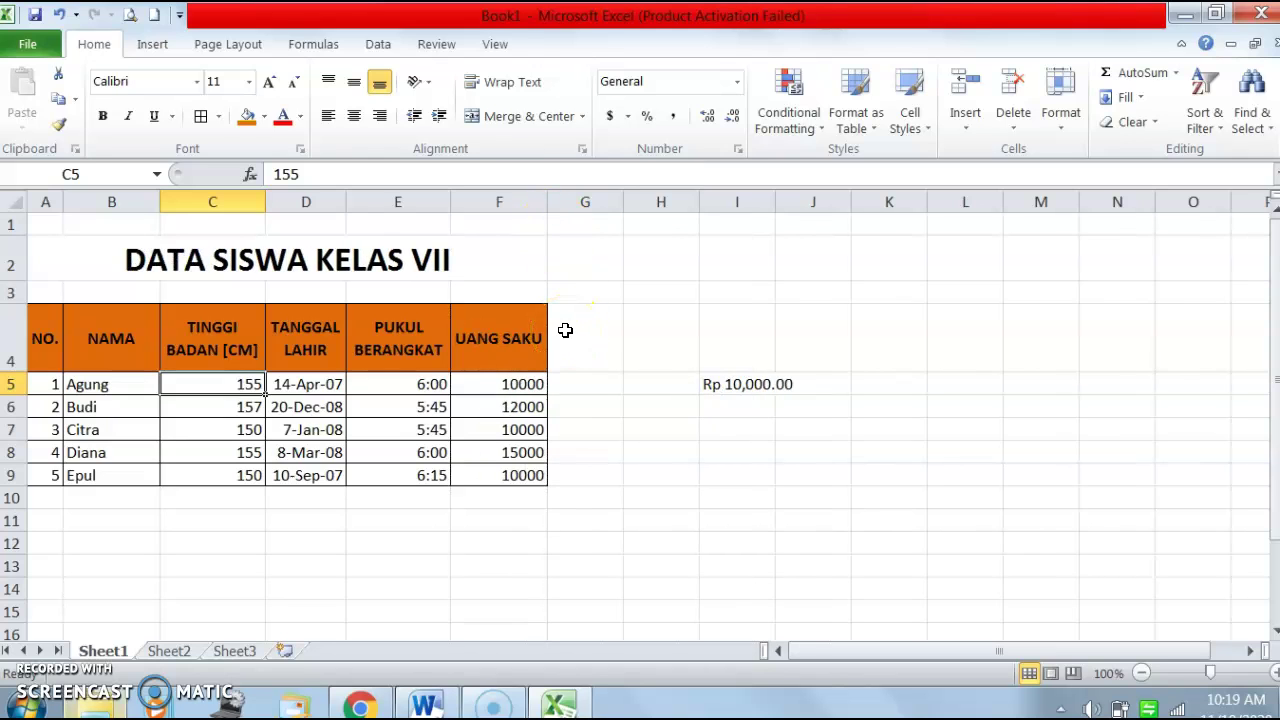
click(645, 456)
Center the height values in C5:C9 and the departure times in E5:E9 horizontally
drag(206, 380, 206, 474)
click(354, 117)
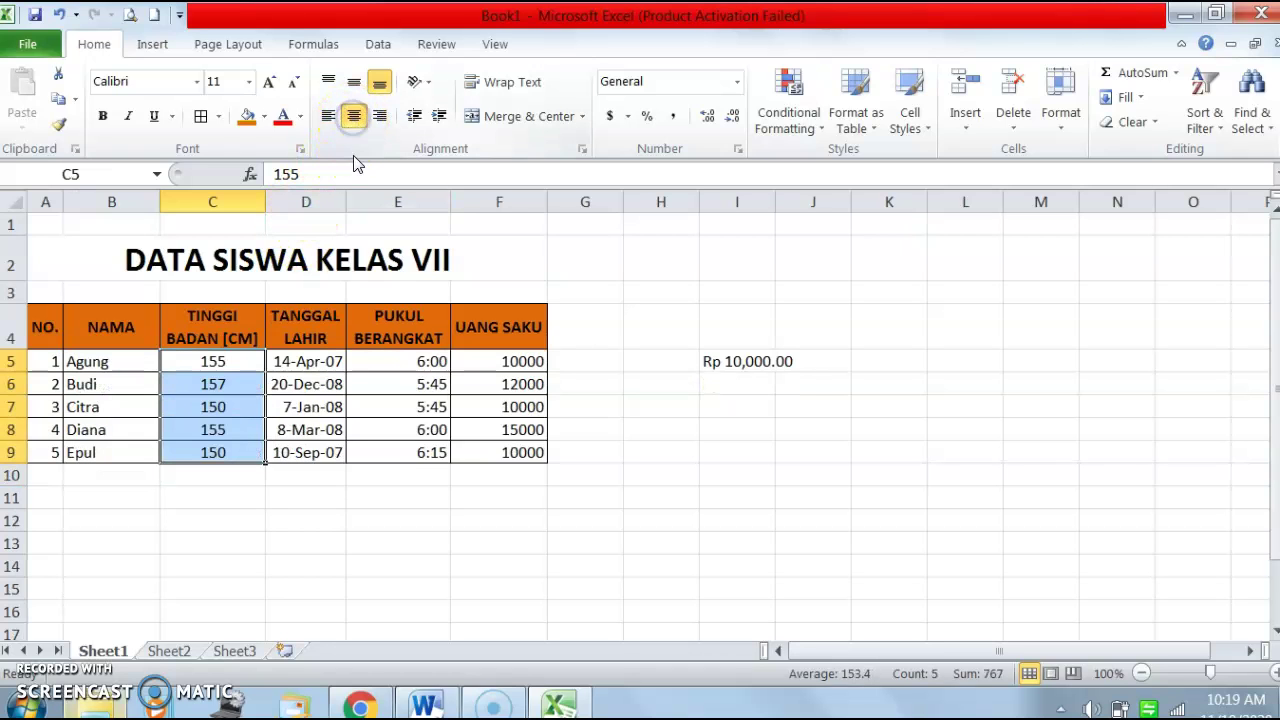
click(366, 538)
drag(360, 361, 386, 452)
click(354, 117)
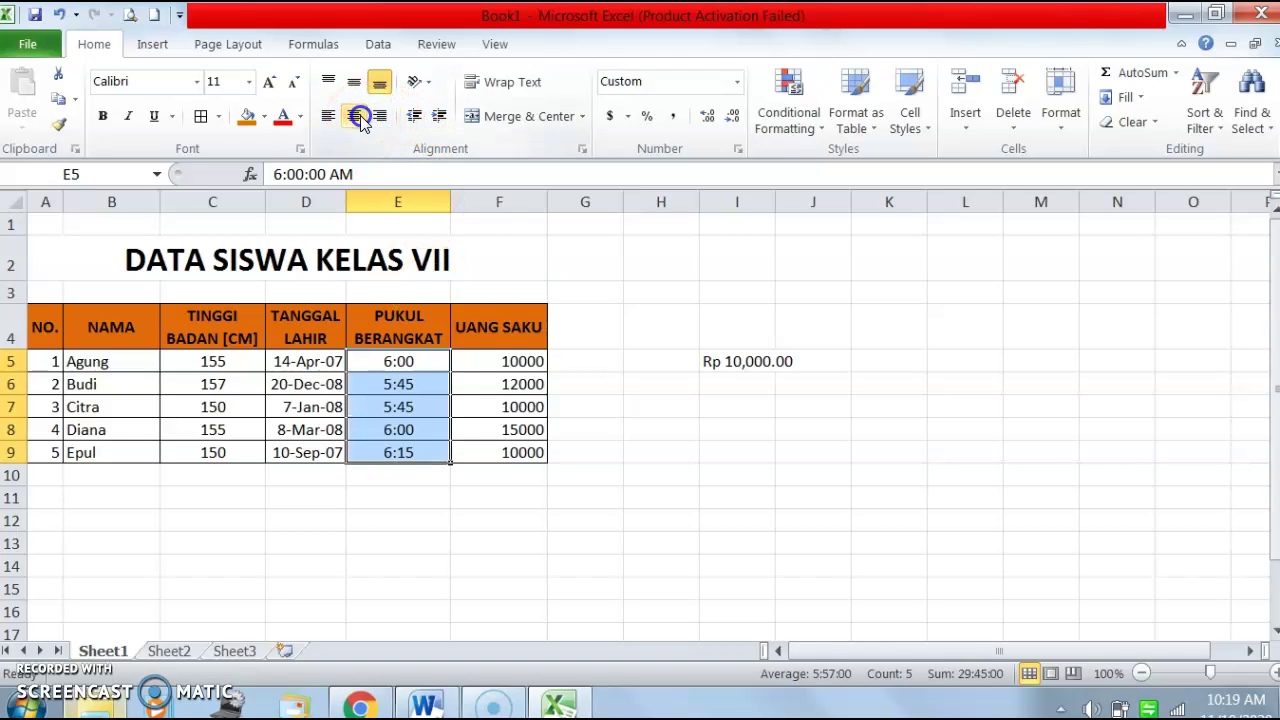
Apply the Accounting number format to the pocket money values in F5:F9
click(642, 537)
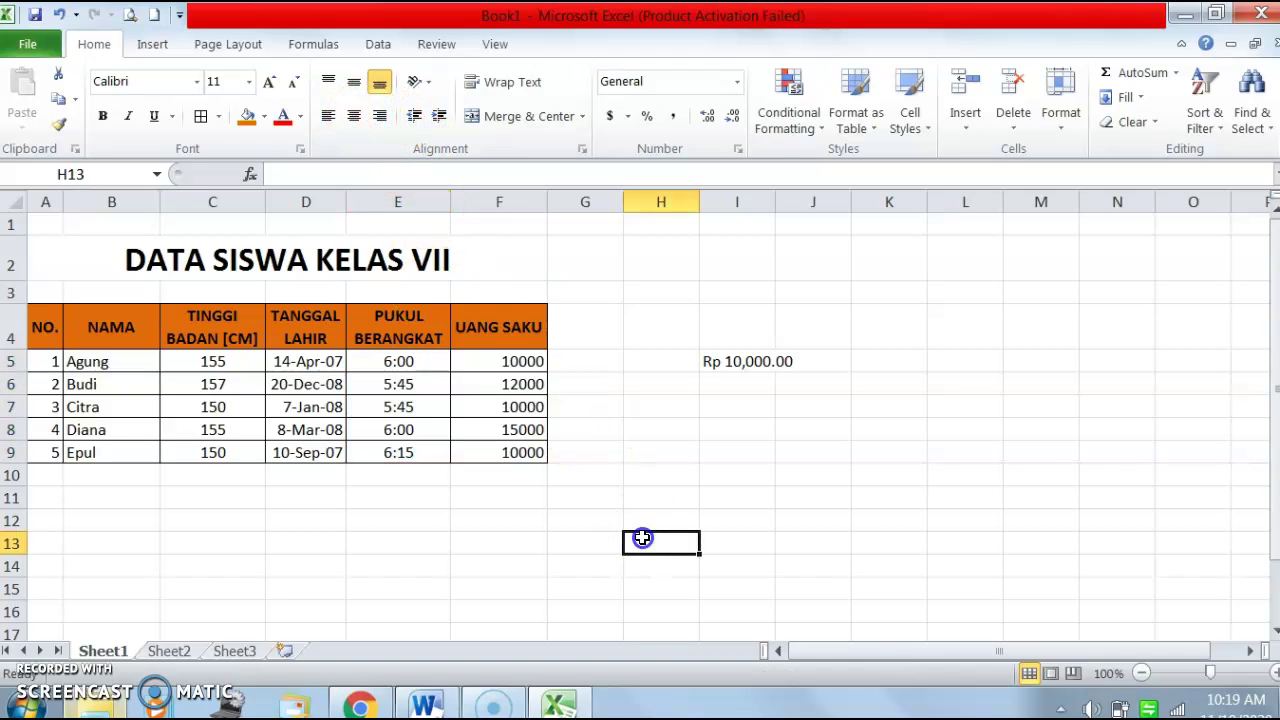
click(457, 356)
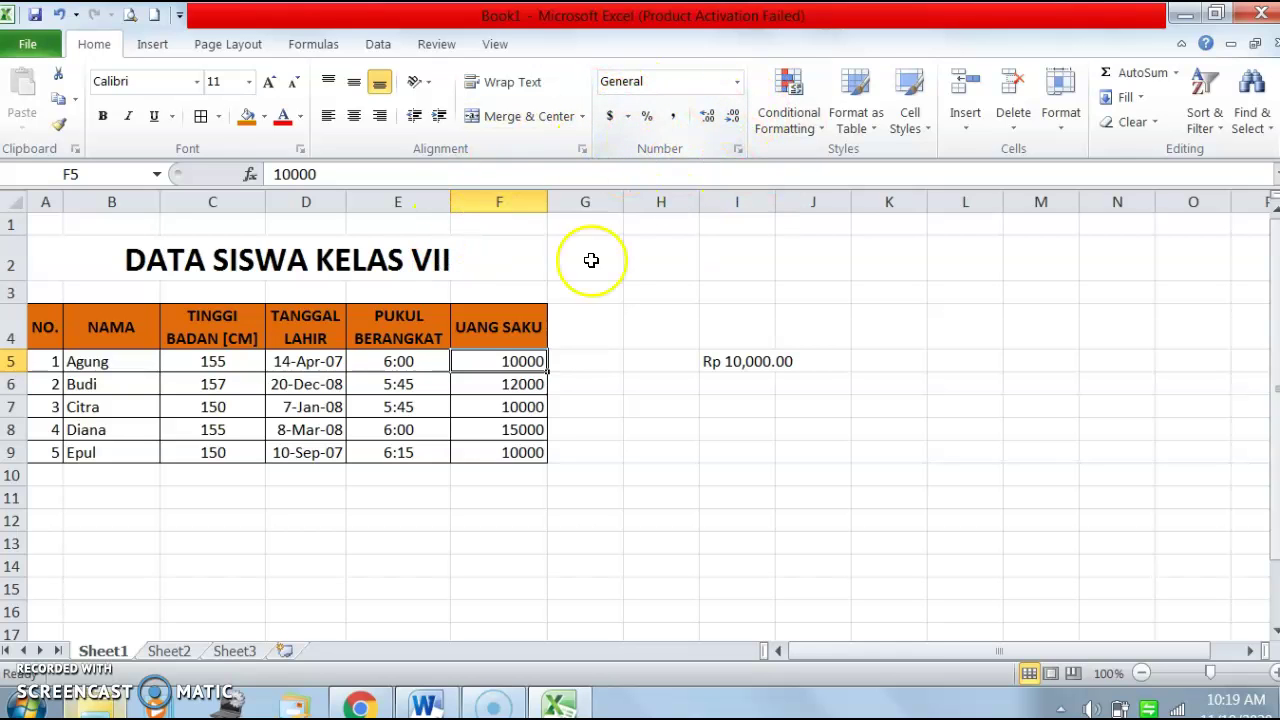
drag(462, 362, 474, 458)
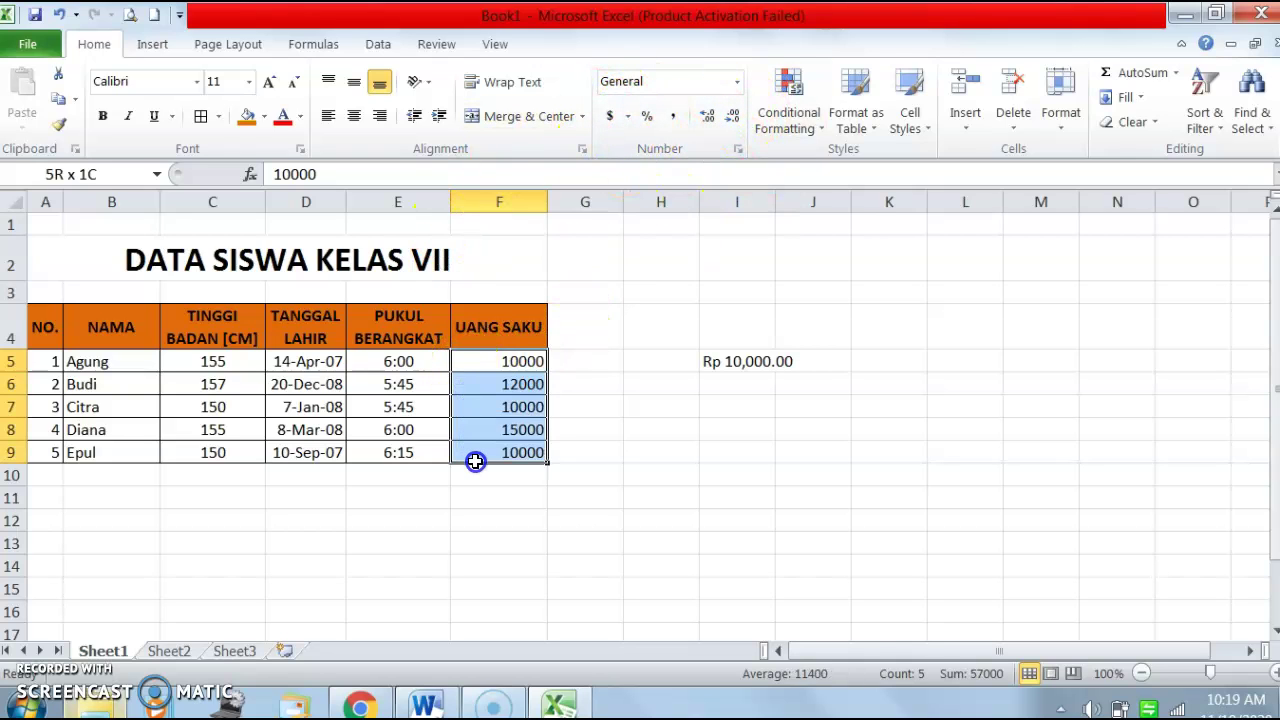
click(739, 83)
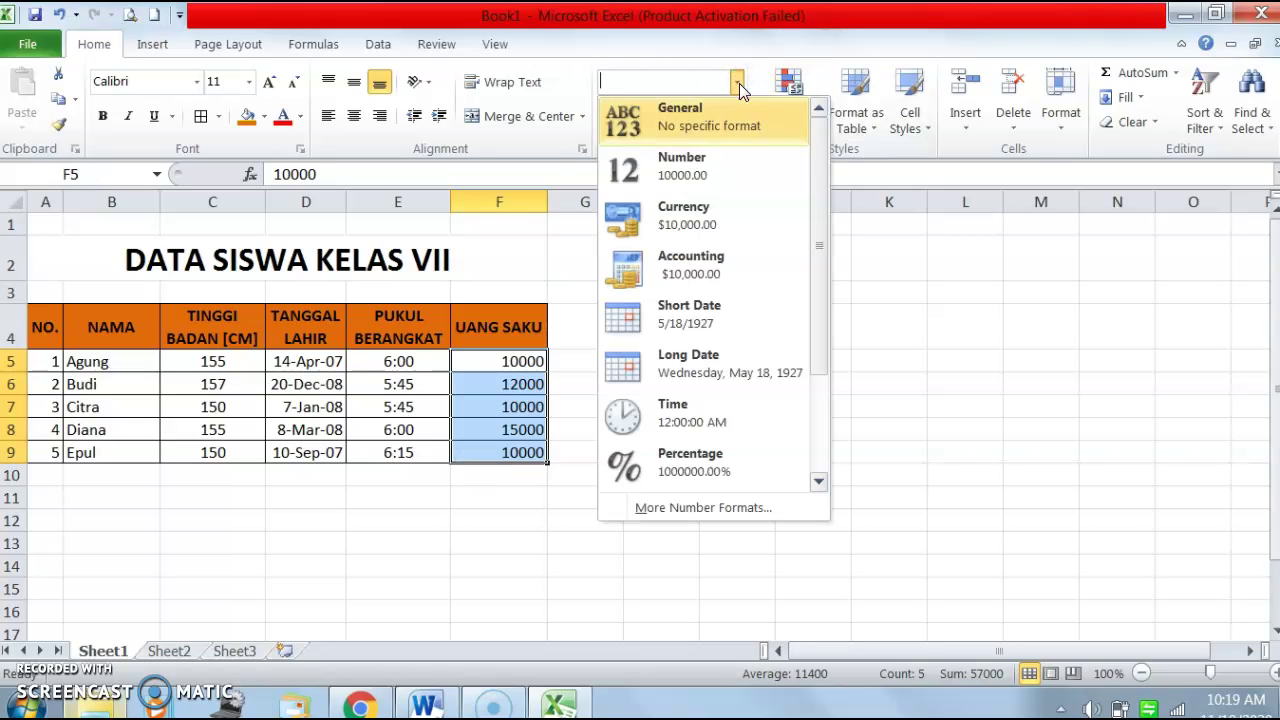
click(753, 263)
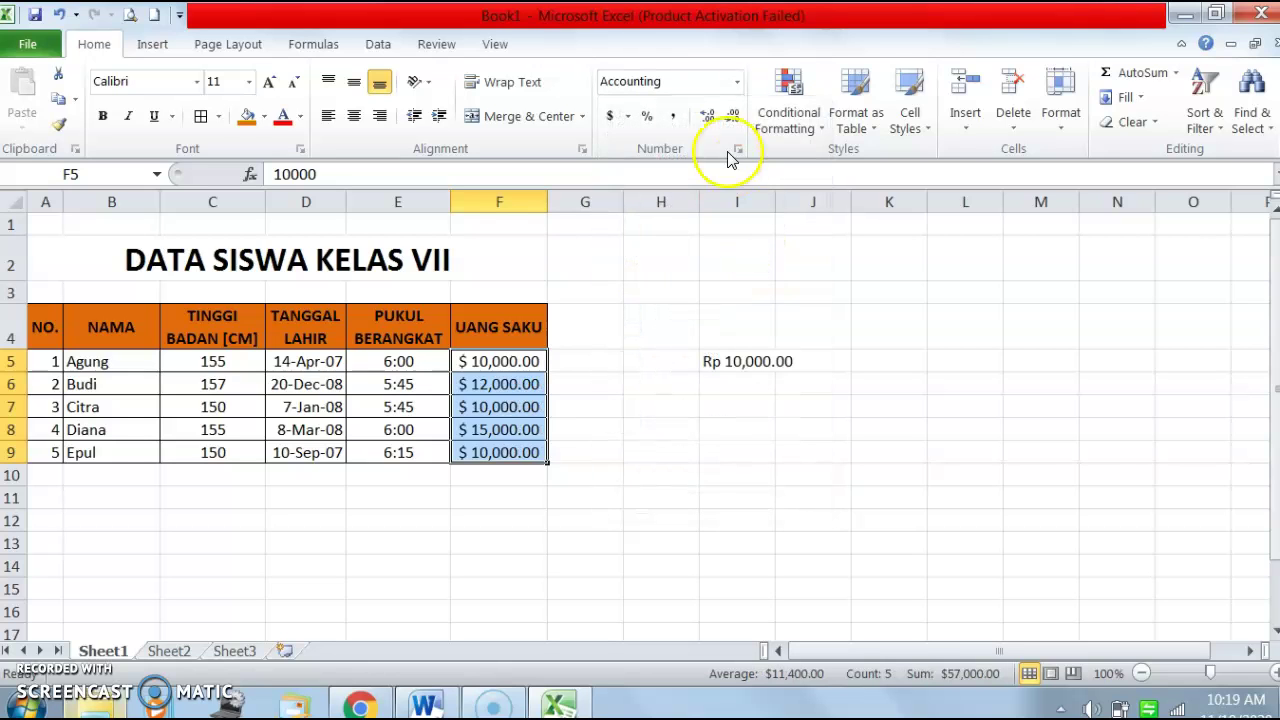
Open the detailed accounting format settings for F5:F9 and show the available currency symbols
click(629, 118)
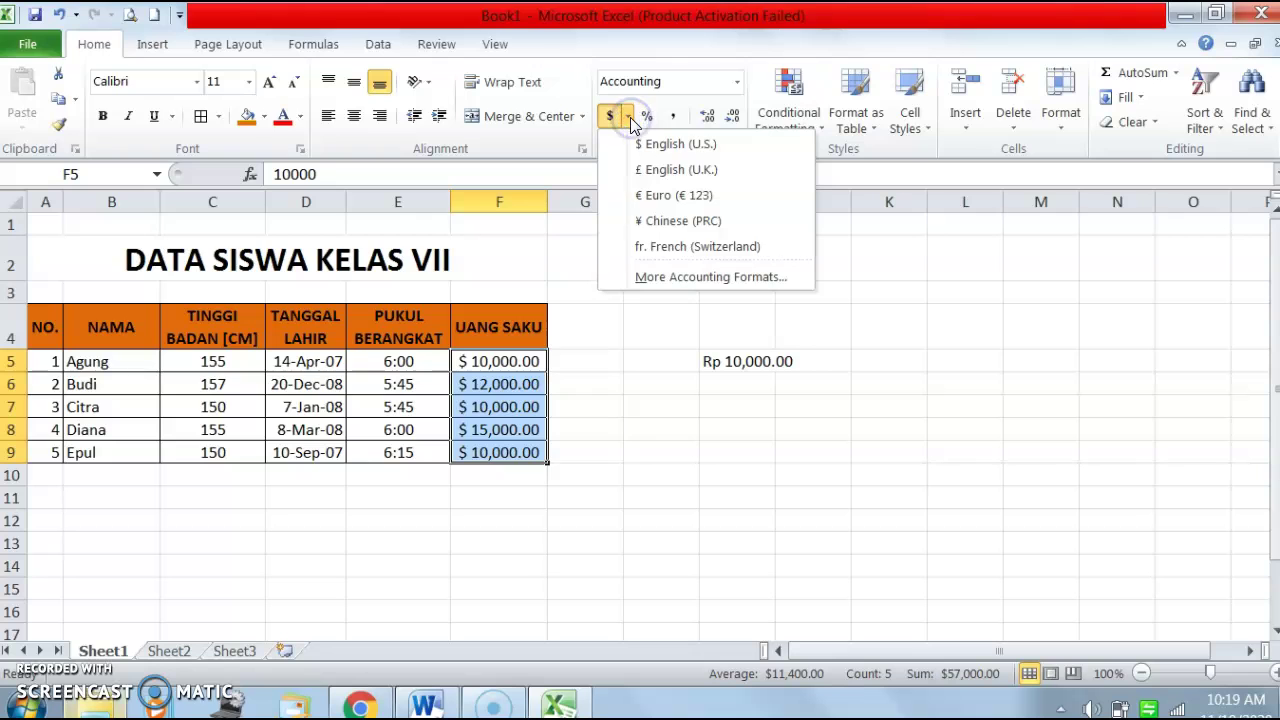
click(687, 282)
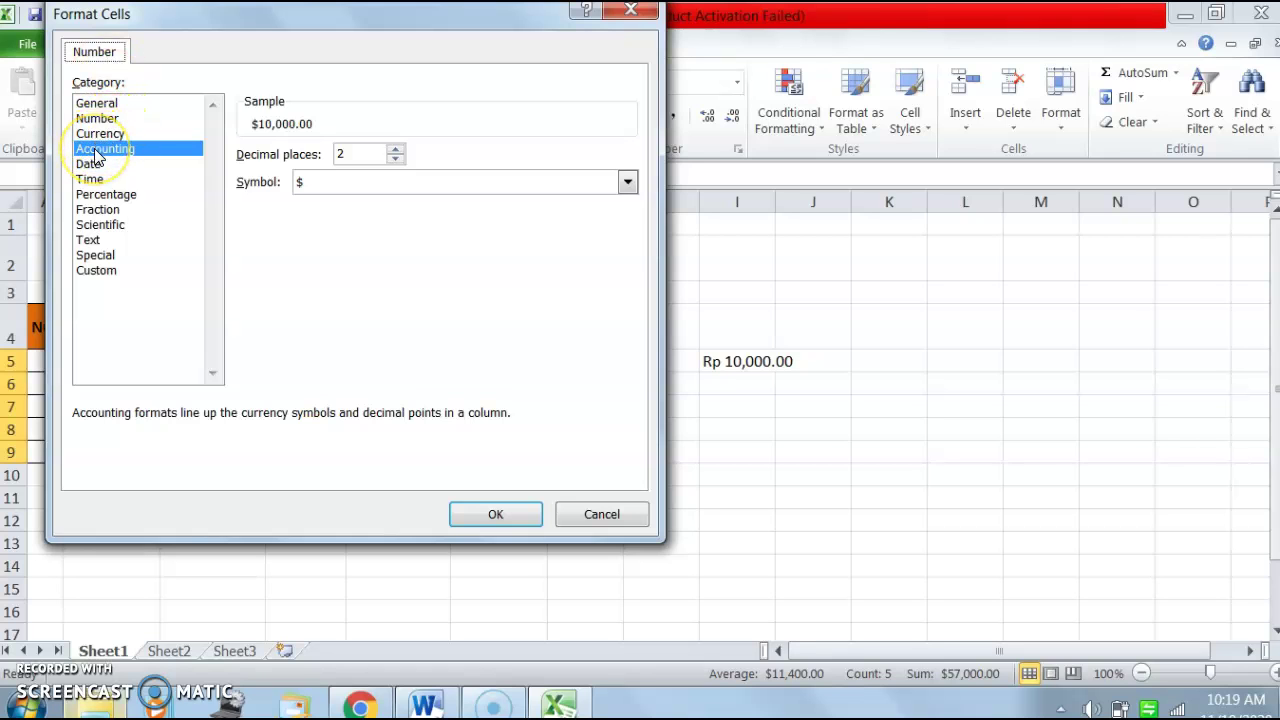
click(627, 181)
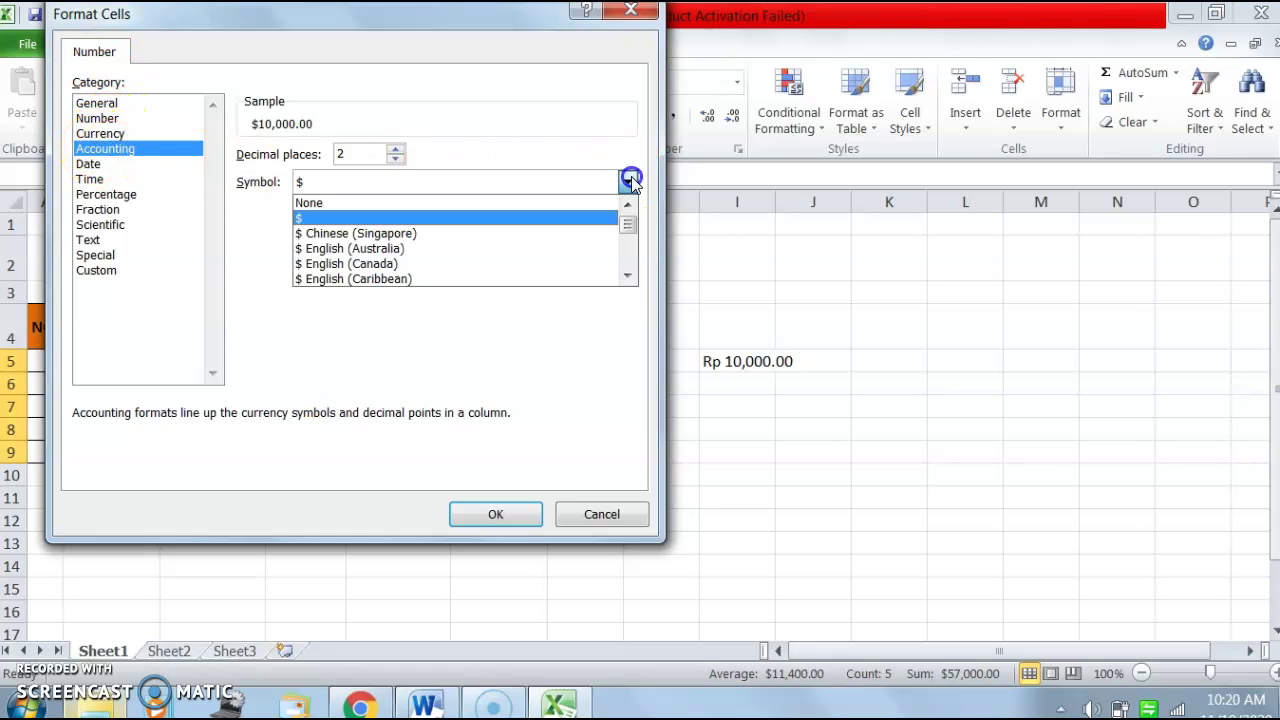